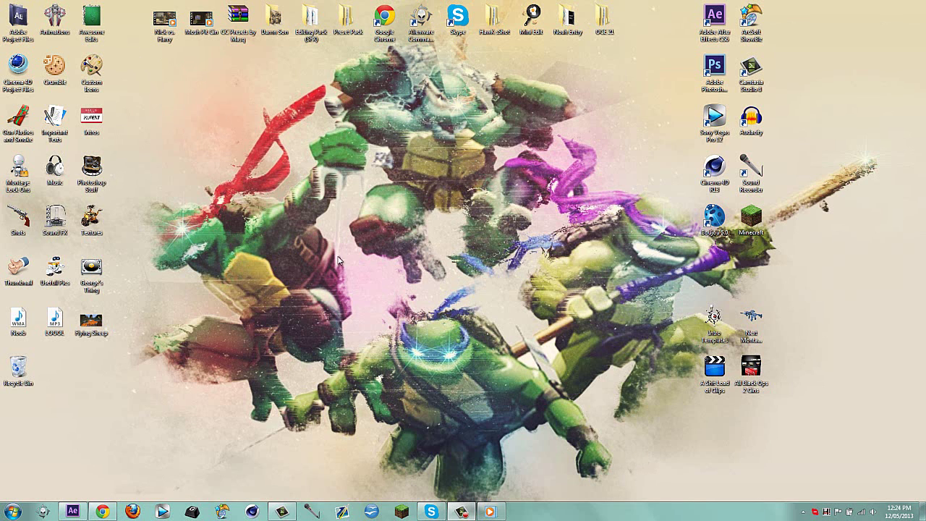
- Play a moment of the finished Im Notorious example video with its sound muted, pause it and put the player away
click(490, 512)
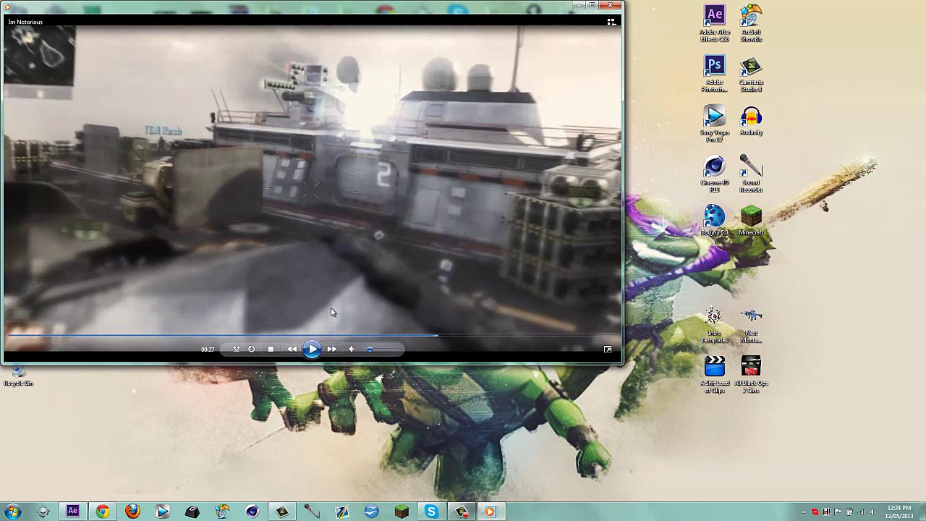
click(352, 349)
click(312, 349)
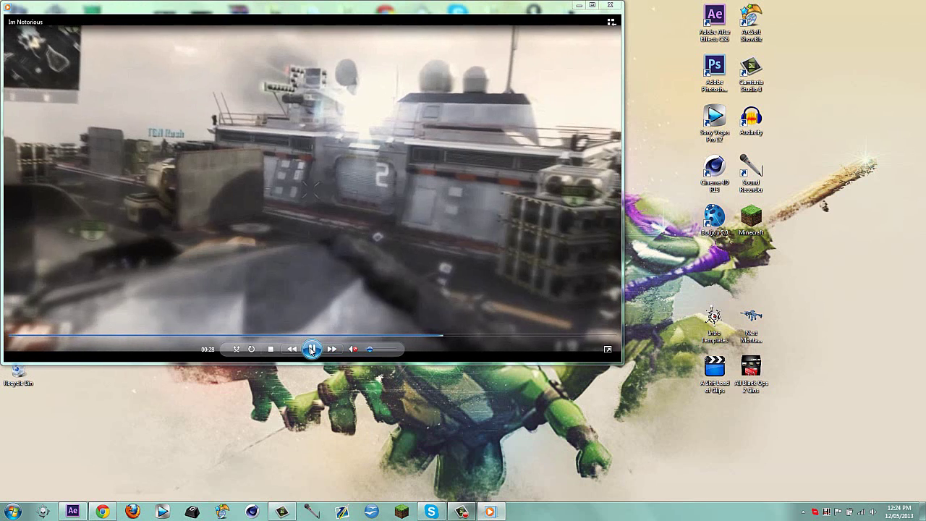
click(312, 350)
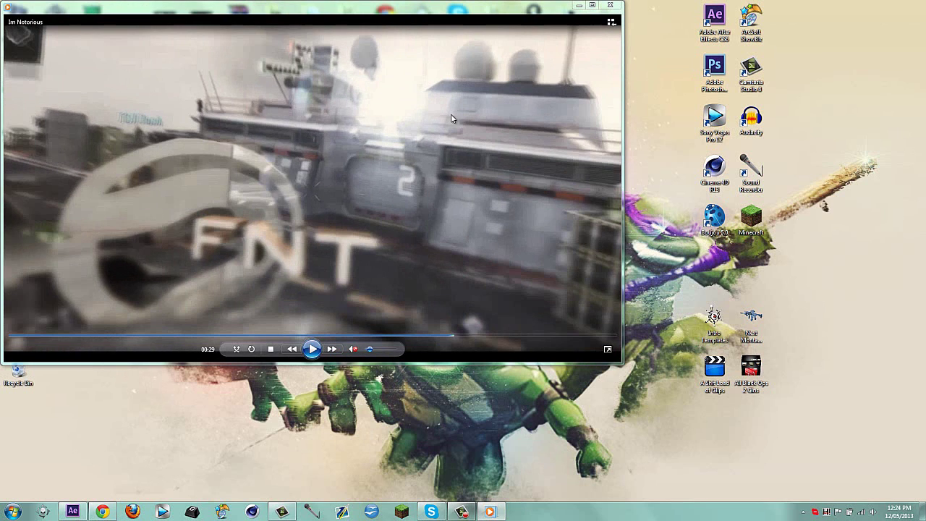
click(578, 6)
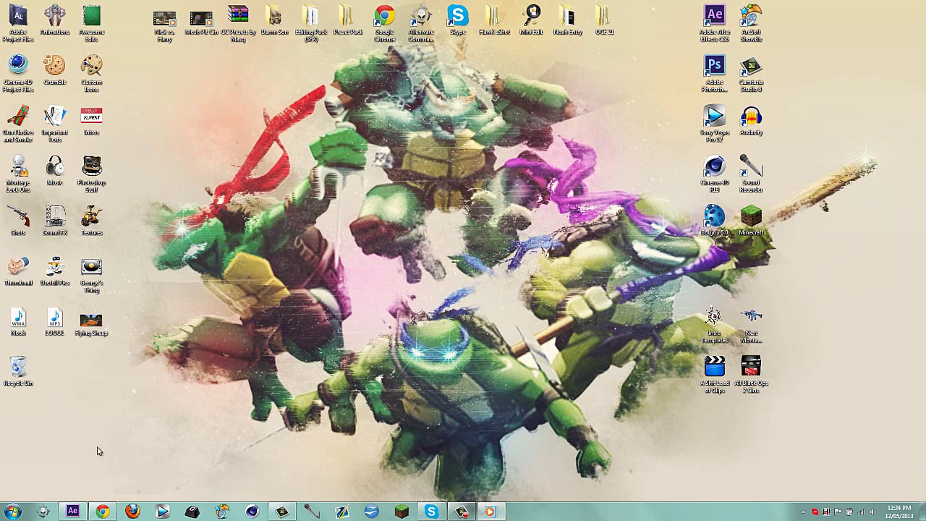
- In After Effects, set the work area from 0;00;02;32 to about 0;00;02;58 and trim the composition to it
click(73, 511)
drag(392, 391, 399, 390)
click(403, 359)
click(411, 395)
key(b)
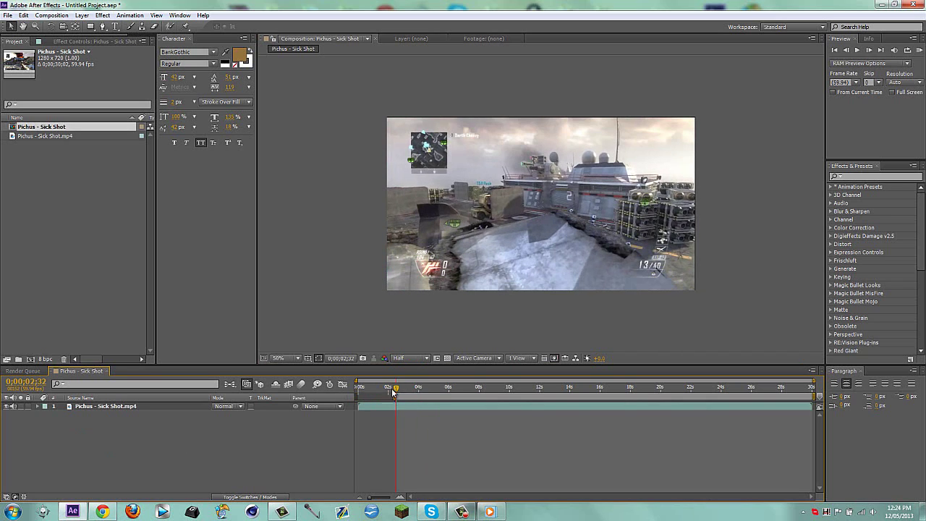
drag(397, 389, 401, 388)
key(n)
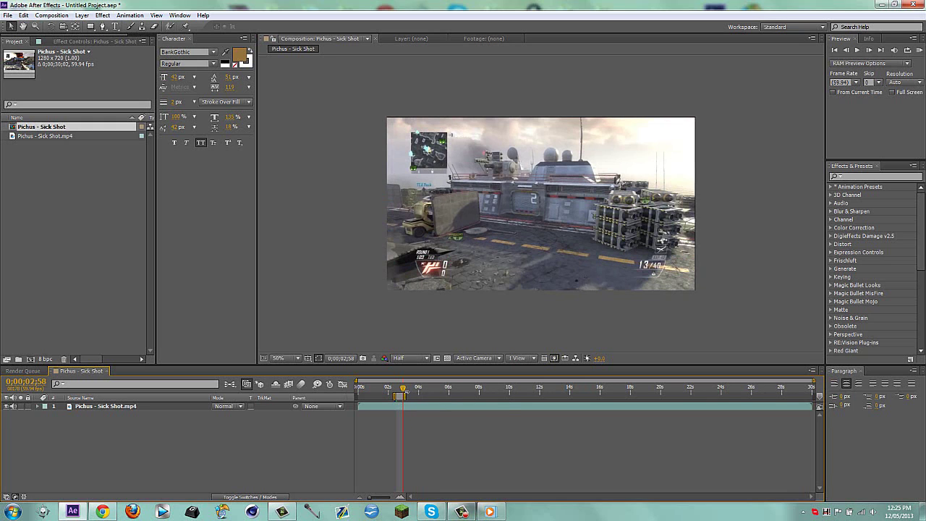
right_click(400, 395)
click(434, 424)
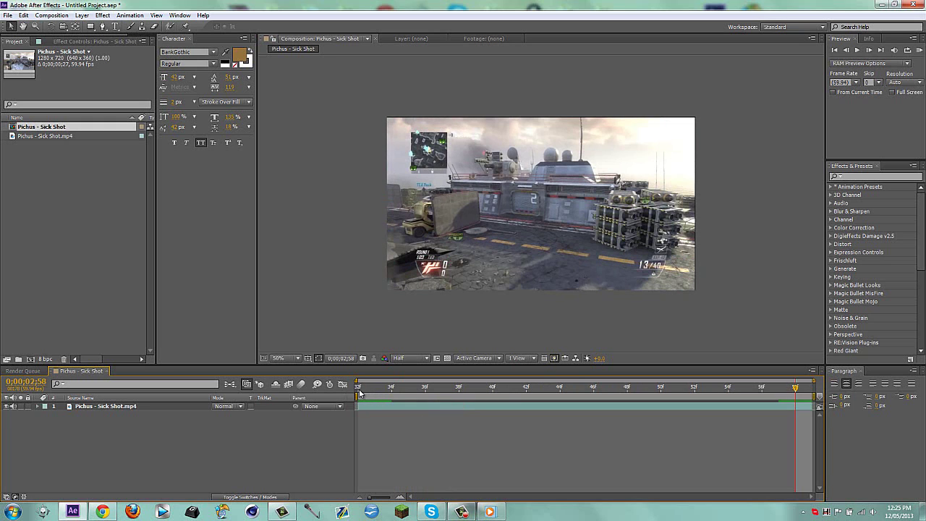
- Switch to Chrome and open Google Images in a new tab
click(102, 512)
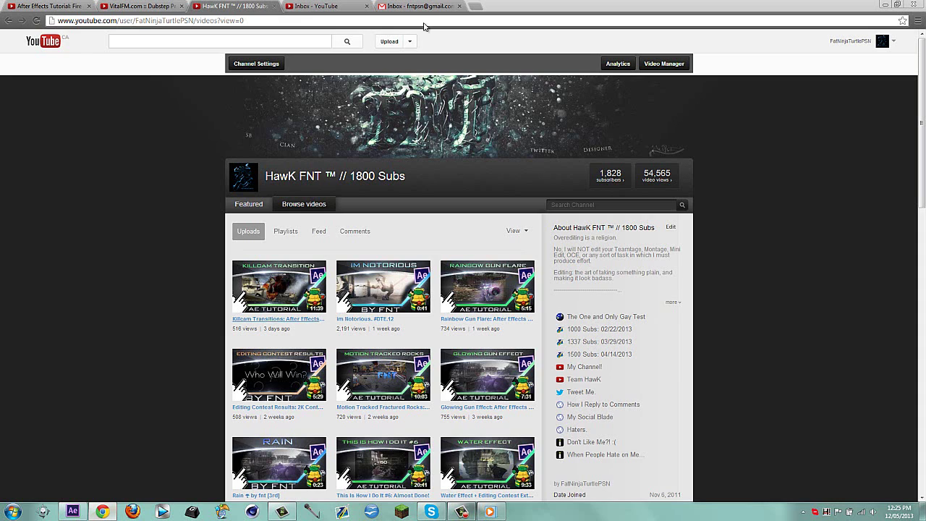
click(475, 9)
text(g)
key(Return)
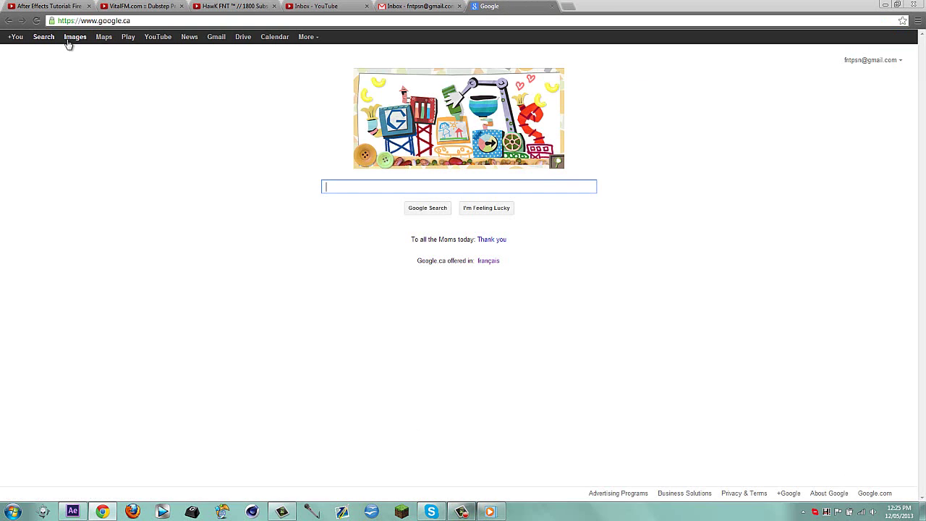
click(75, 36)
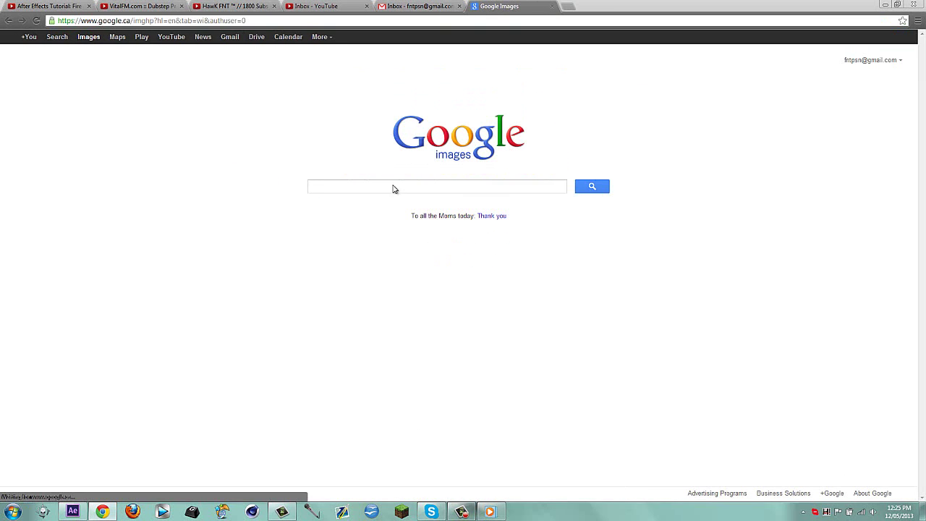
click(410, 156)
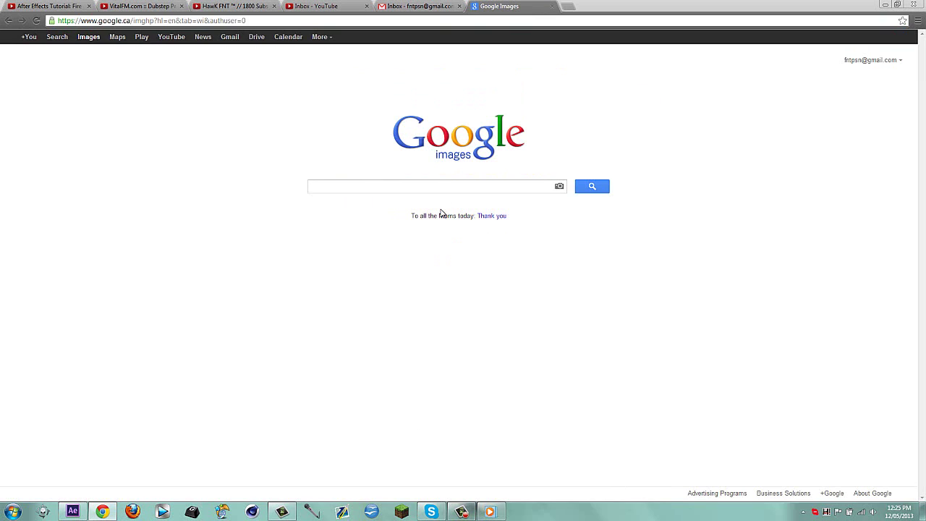
- Search Google Images for "FaZe Clan Logo"
text(FaZe Cka)
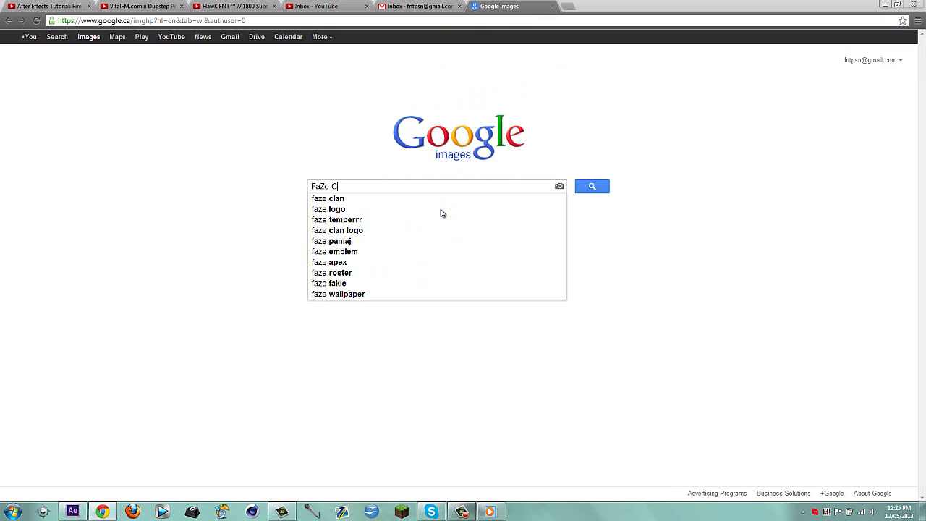
key(BackSpace)
key(BackSpace)
text(la)
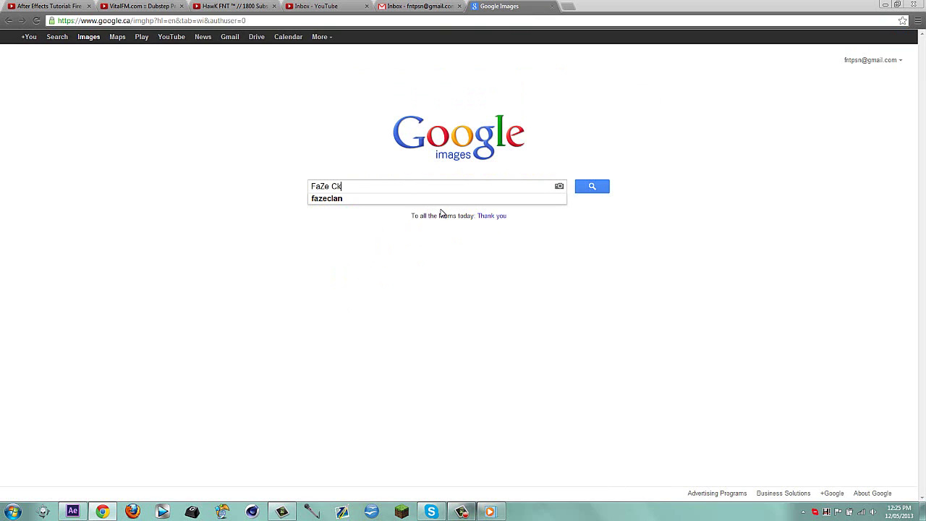
text(n Logo)
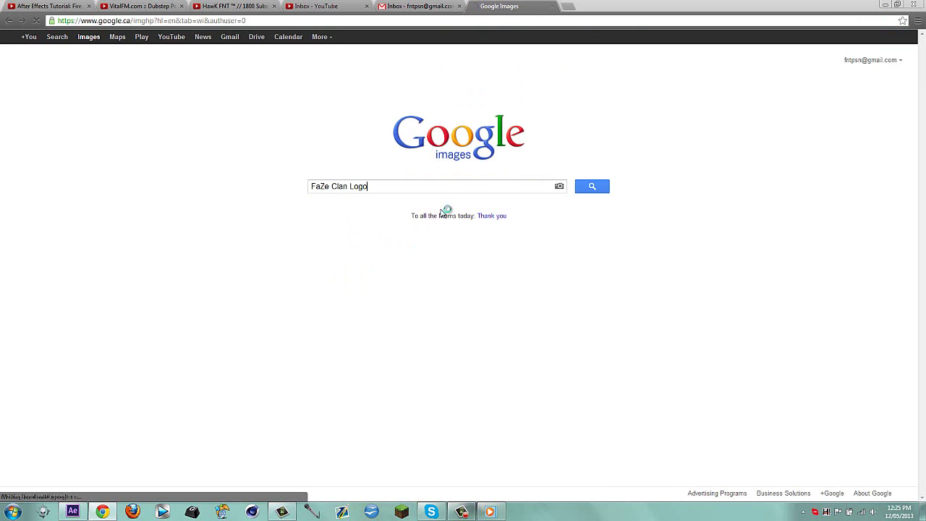
key(Return)
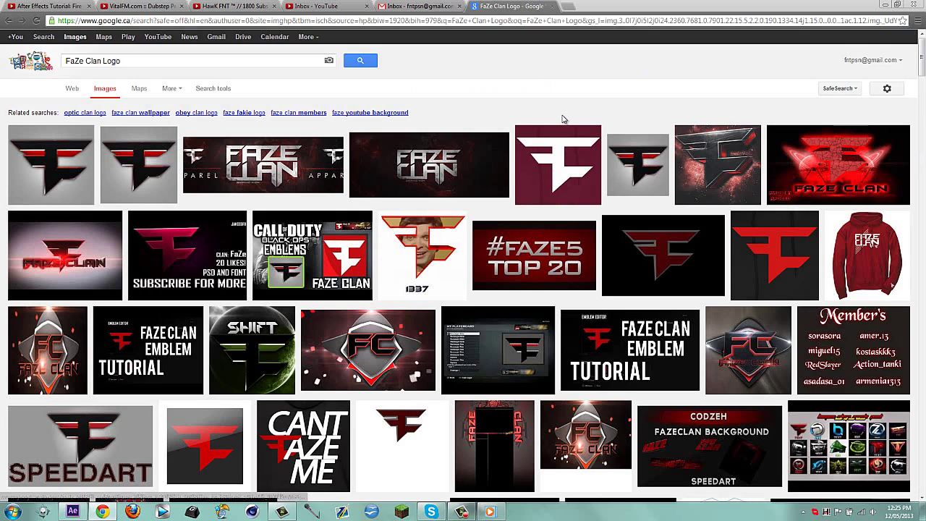
- Preview the white FaZe logo on a maroon background from the results and save the image to the computer
scroll(537, 208, down, 1)
scroll(537, 208, down, 1)
scroll(550, 134, up, 2)
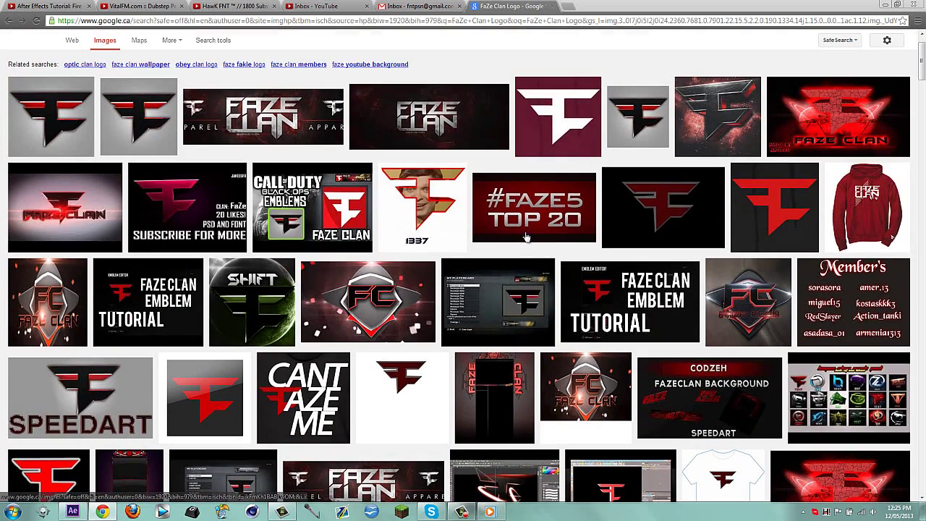
click(543, 137)
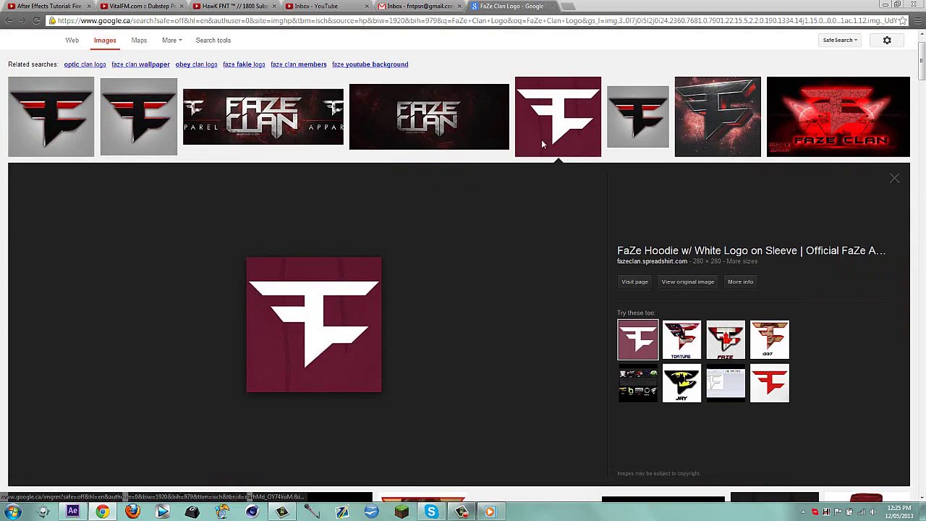
right_click(335, 327)
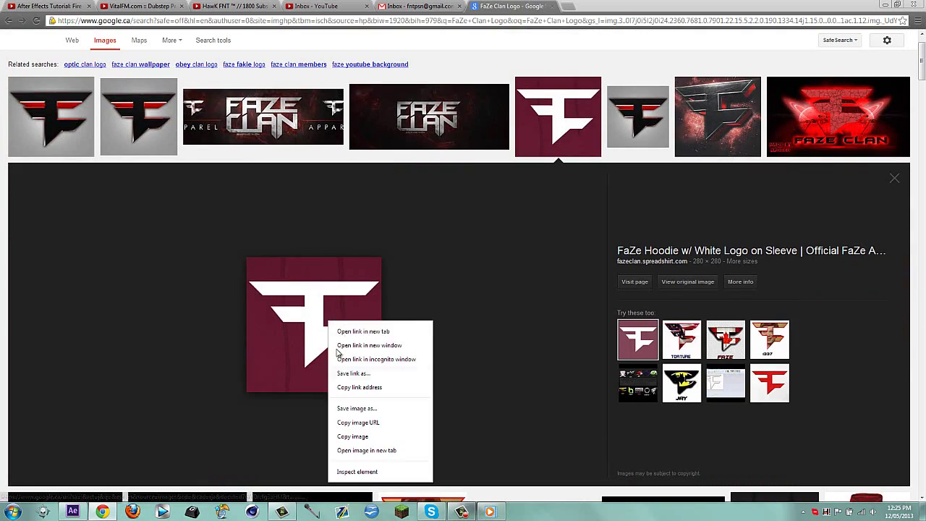
click(349, 407)
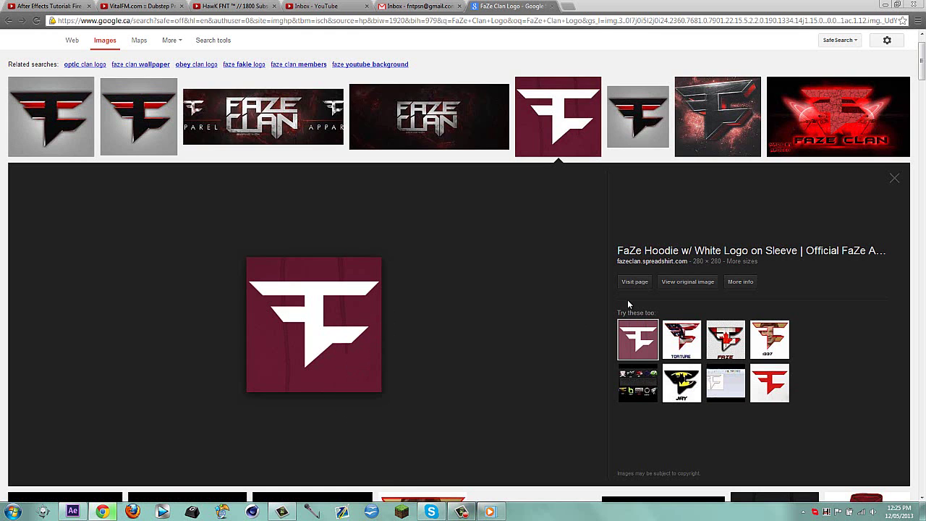
scroll(333, 323, down, 1)
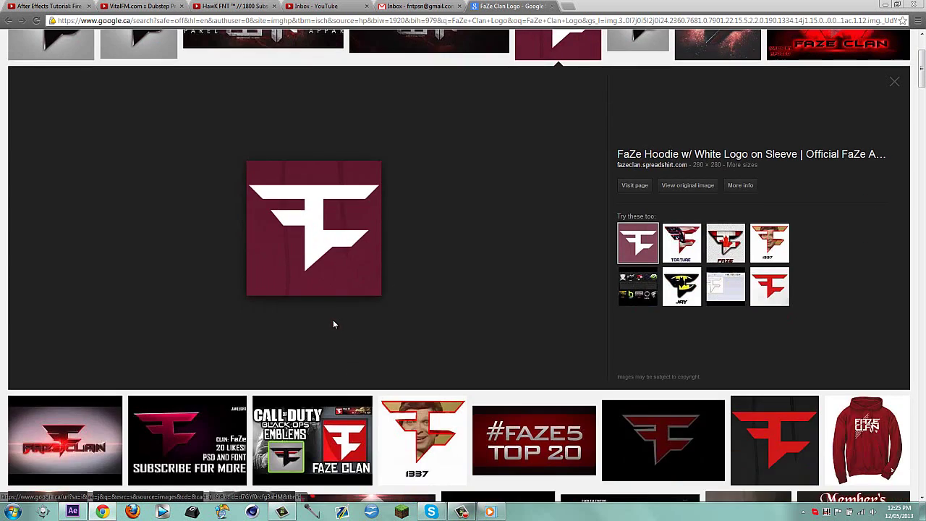
scroll(333, 323, up, 2)
right_click(335, 356)
key(v)
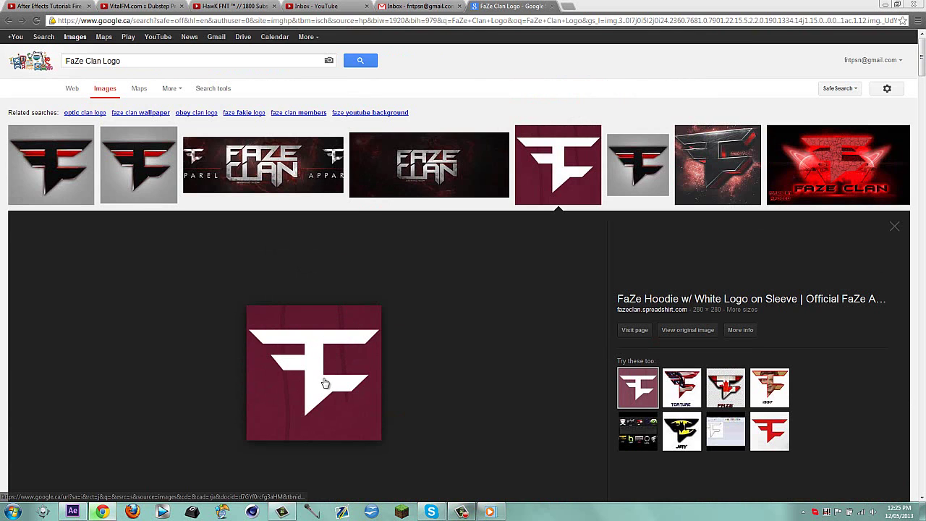
click(298, 215)
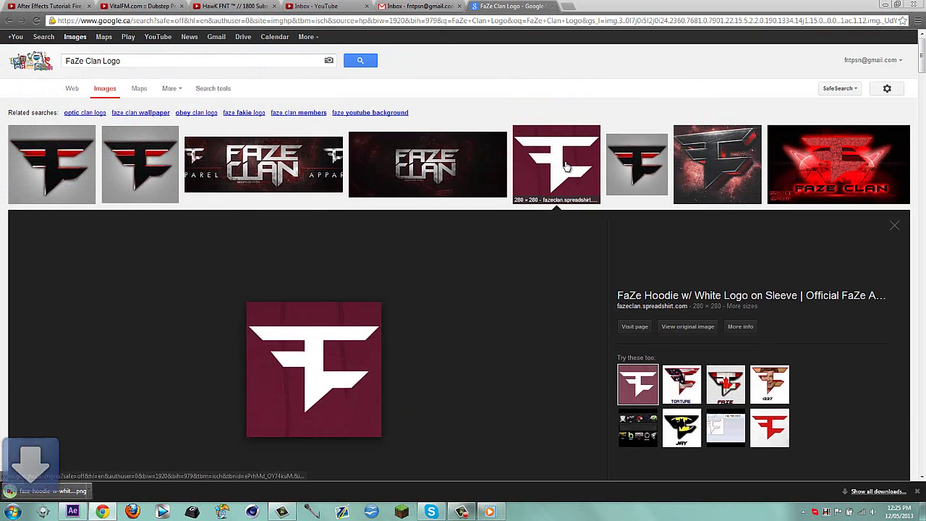
click(565, 165)
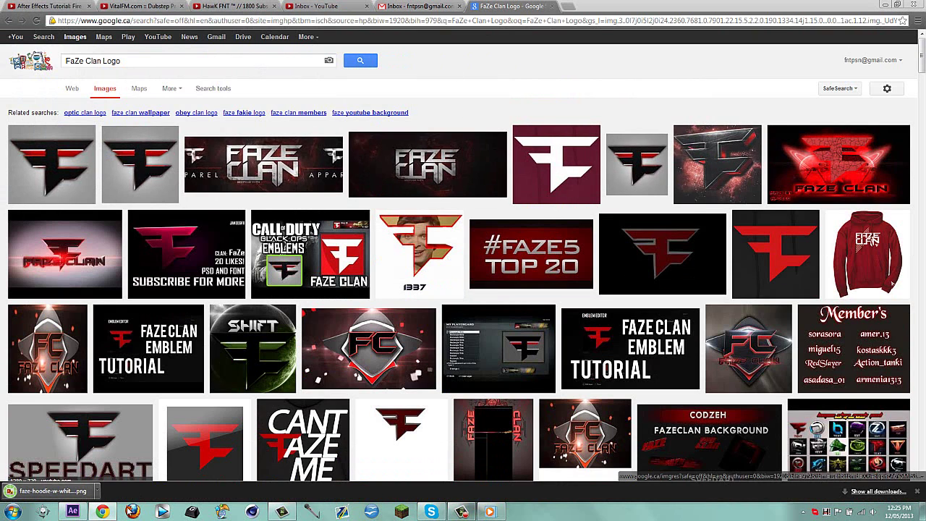
- Switch back to After Effects and import the saved FaZe logo PNG from the Desktop into the project
click(73, 512)
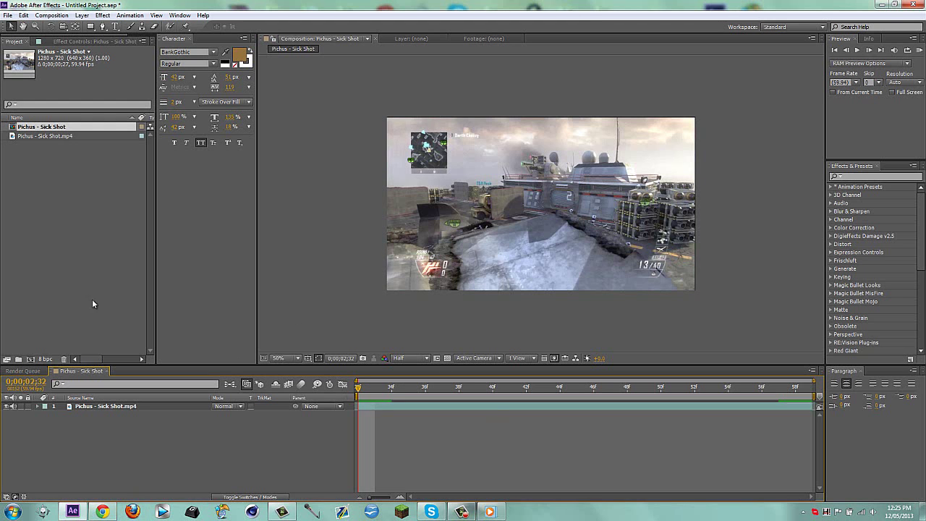
click(72, 251)
double_click(50, 185)
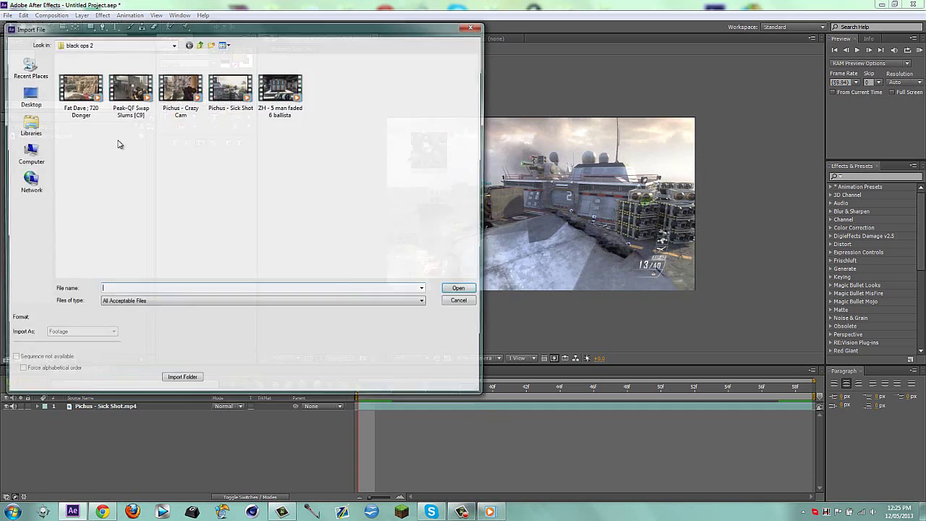
click(27, 124)
click(28, 95)
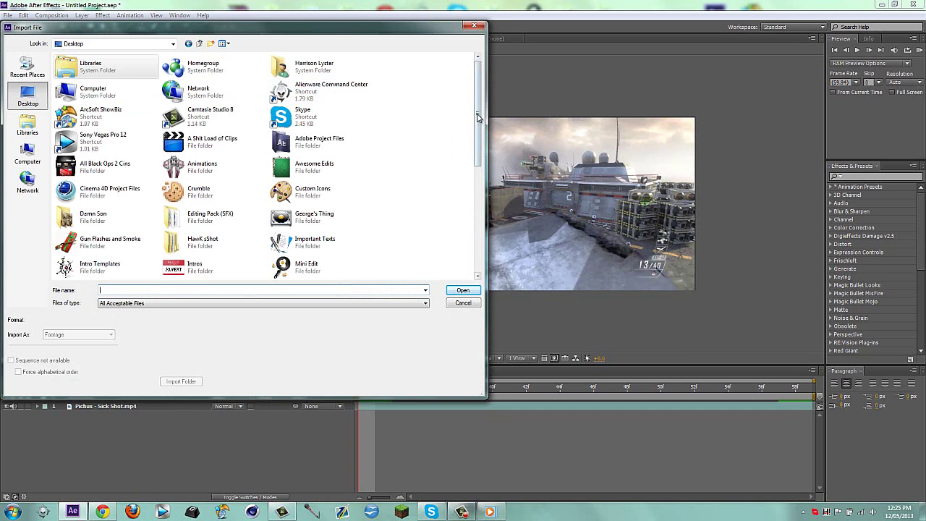
drag(478, 116, 478, 224)
click(96, 210)
double_click(96, 211)
- Add the FaZe logo image as a layer above the Pichus - Sick Shot video and set the preview resolution to Full
drag(45, 129, 109, 402)
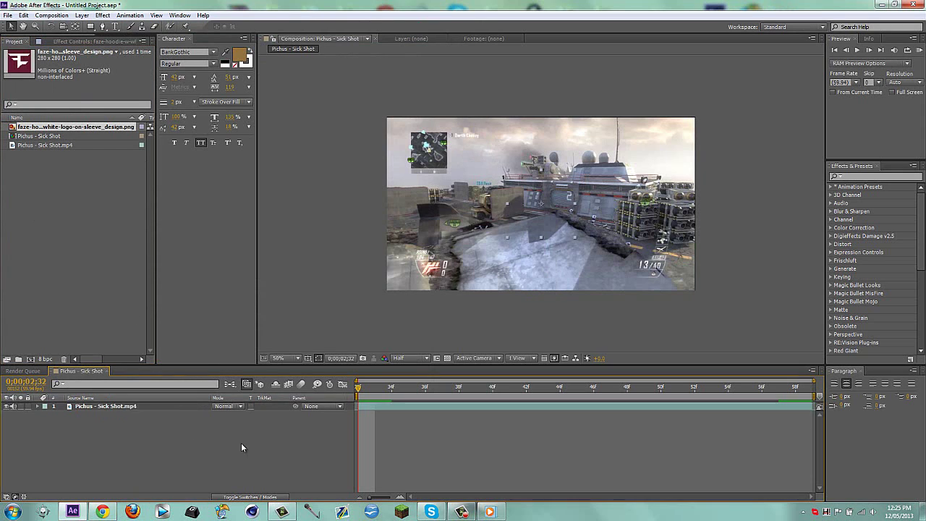
drag(222, 451, 572, 232)
key(period)
click(410, 358)
click(416, 367)
key(period)
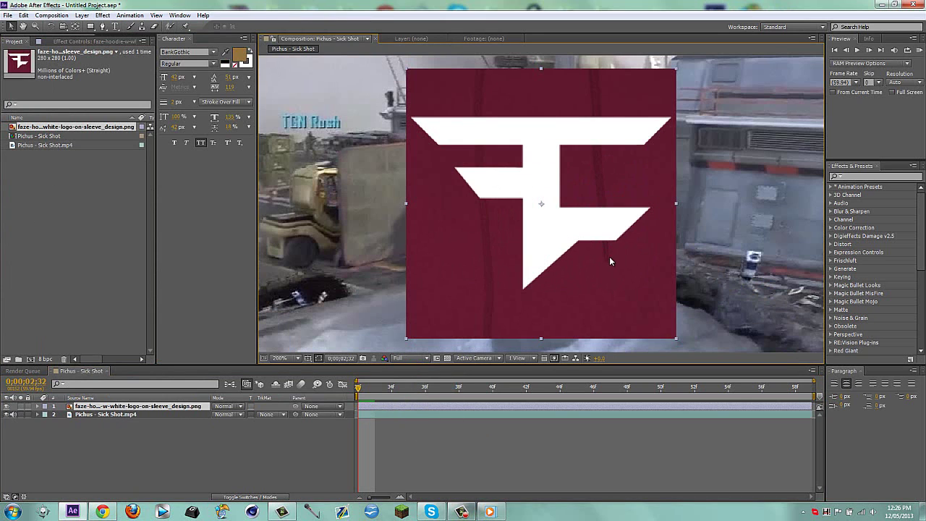
- Begin a Pen tool mask on the logo layer, tracing from the bottom tip around the lower right arm to the stem
scroll(617, 267, up, 1)
drag(583, 288, 579, 243)
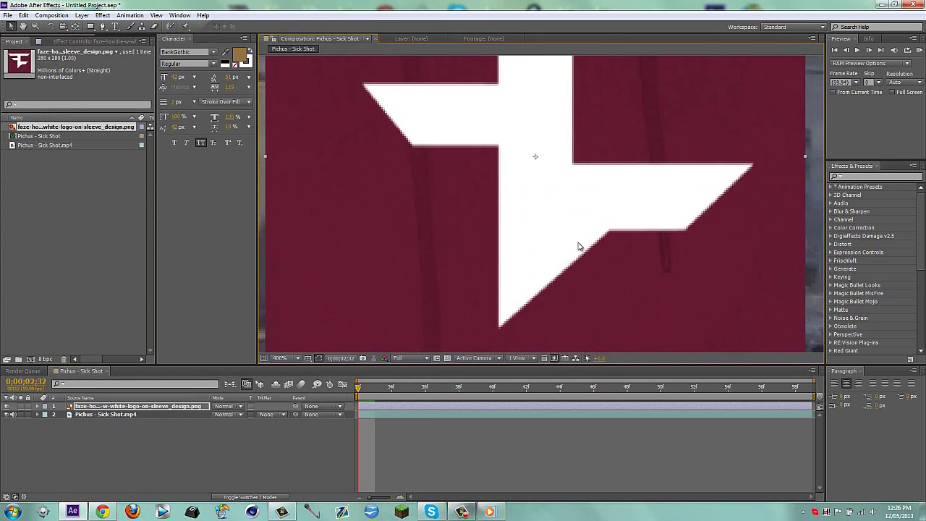
key(h)
drag(587, 198, 519, 144)
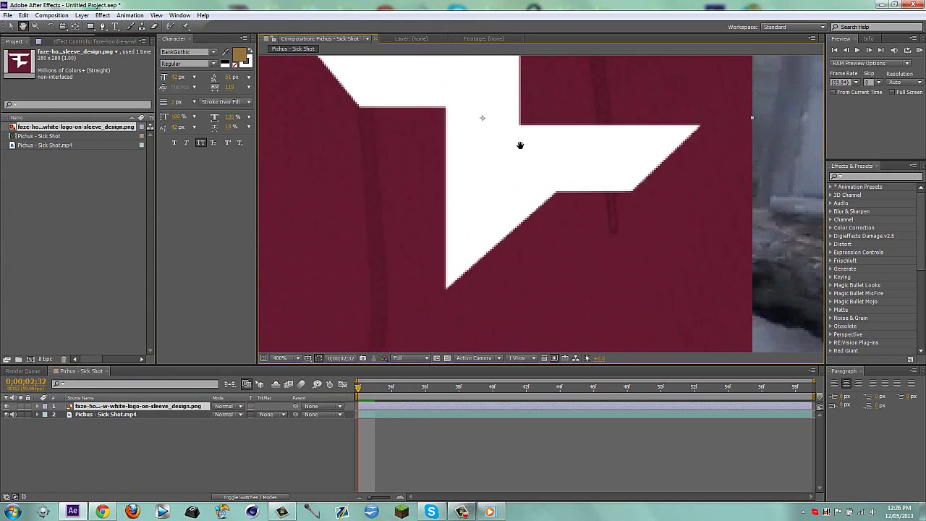
key(g)
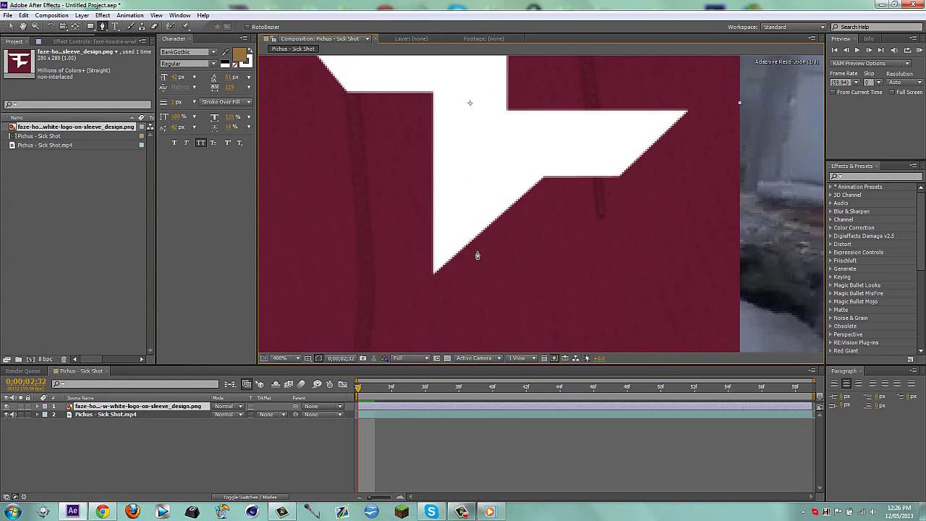
click(433, 274)
click(543, 178)
click(619, 178)
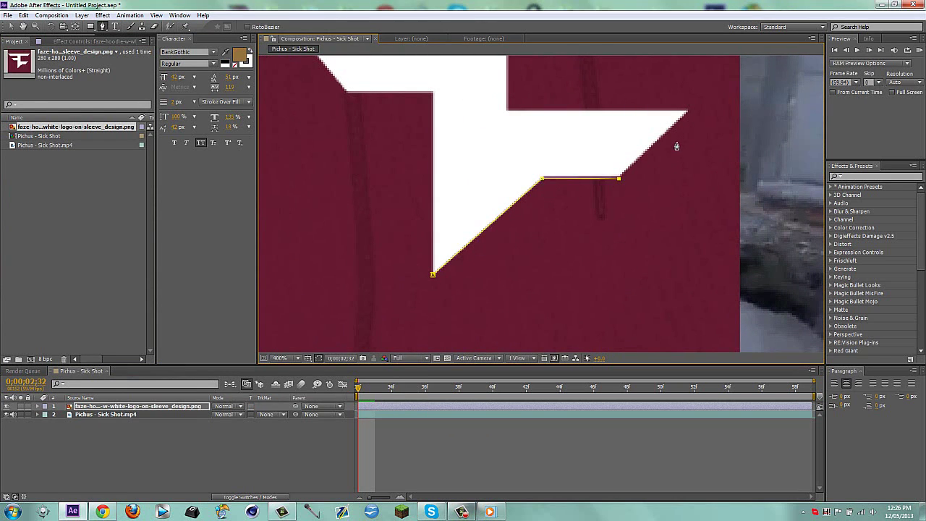
key(ctrl+z)
click(619, 179)
click(687, 113)
click(509, 113)
- Continue the logo mask up the stem, around the upper right arm and along the top edge to the upper left arm
scroll(547, 121, up, 6)
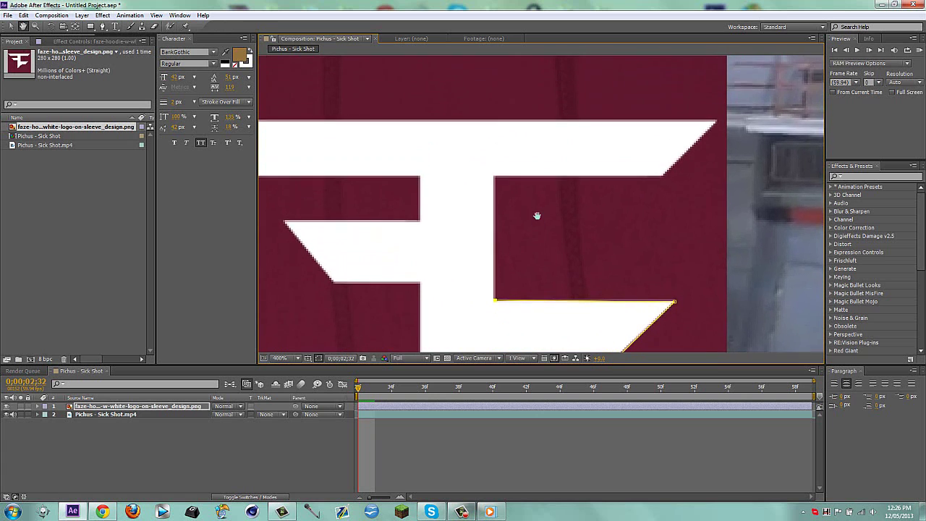
click(494, 183)
click(665, 183)
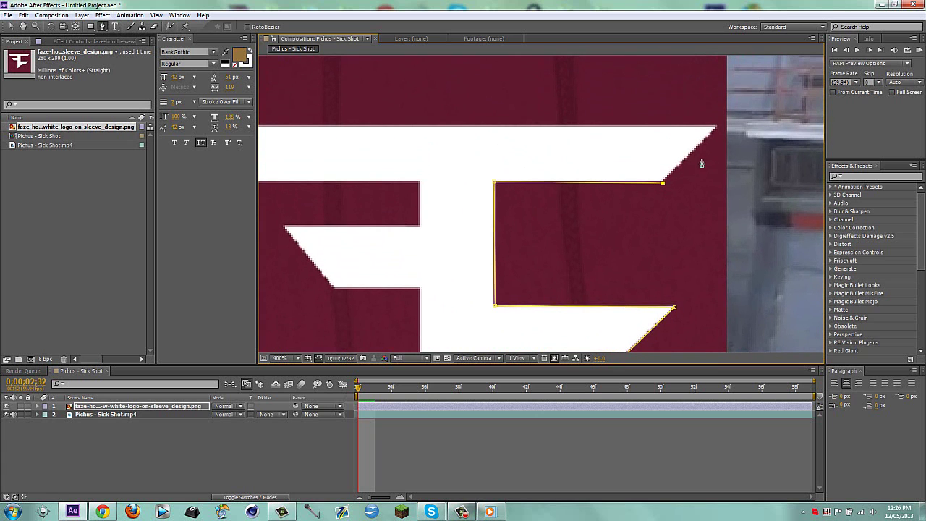
click(716, 129)
drag(407, 168, 674, 241)
click(464, 200)
click(516, 257)
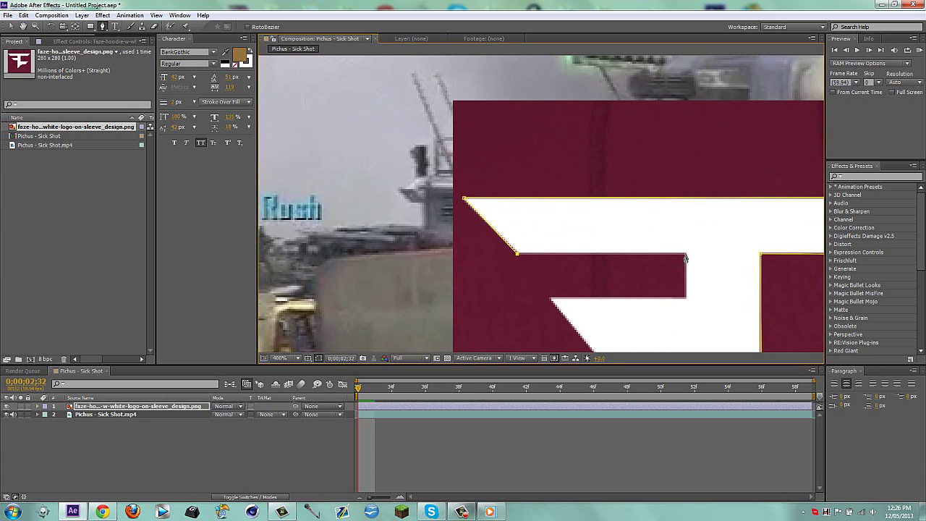
- Trace the mask along the underside of the upper left arm and around the middle left arm back to the stem
click(686, 256)
click(685, 299)
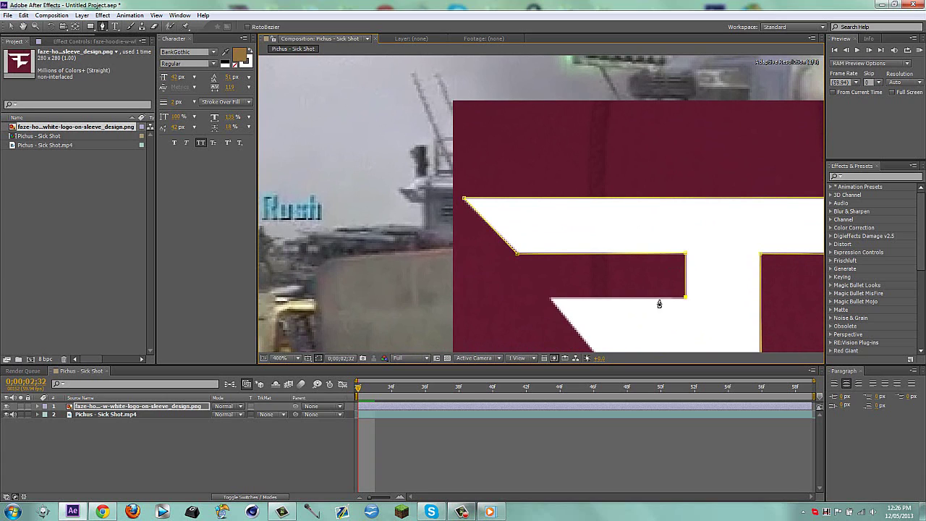
click(551, 298)
drag(620, 315, 526, 137)
click(499, 188)
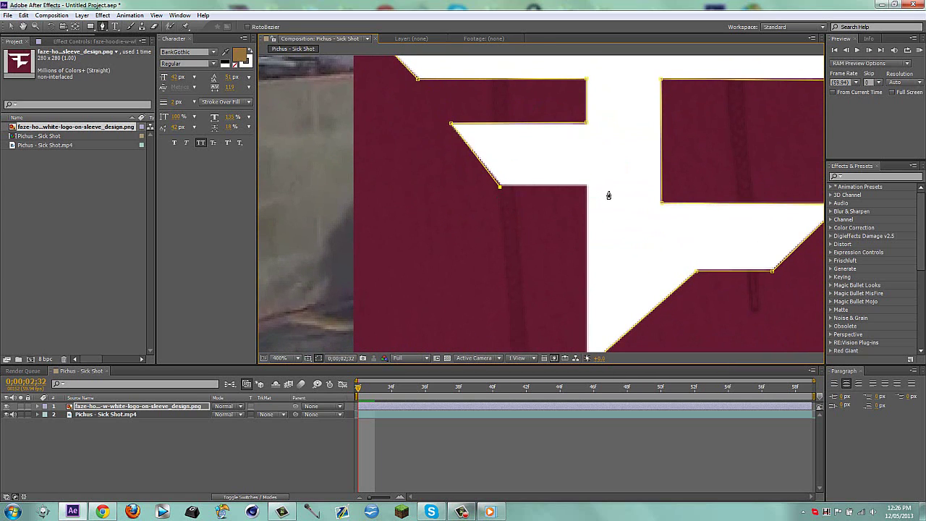
click(586, 187)
- Close the mask path at the logo's bottom tip and return to the Selection tool with the whole logo in view
key(space)
drag(593, 263, 579, 172)
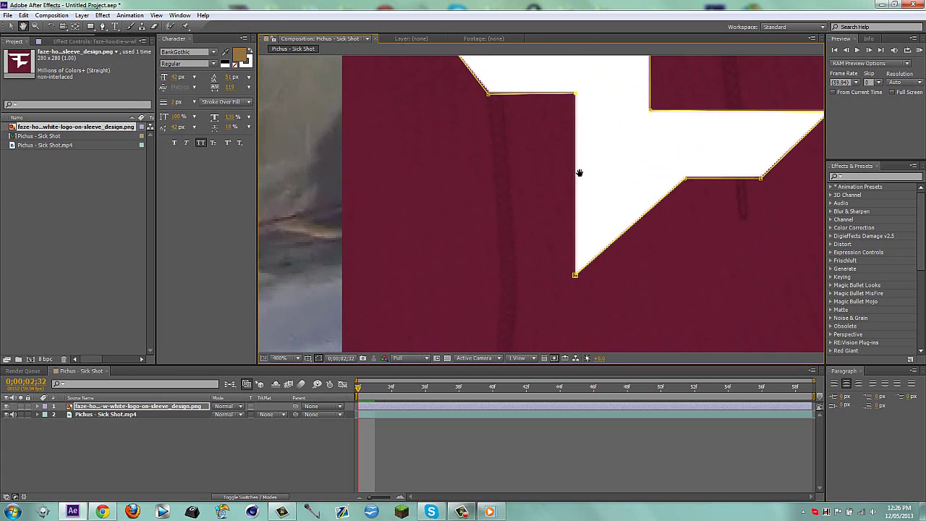
click(575, 275)
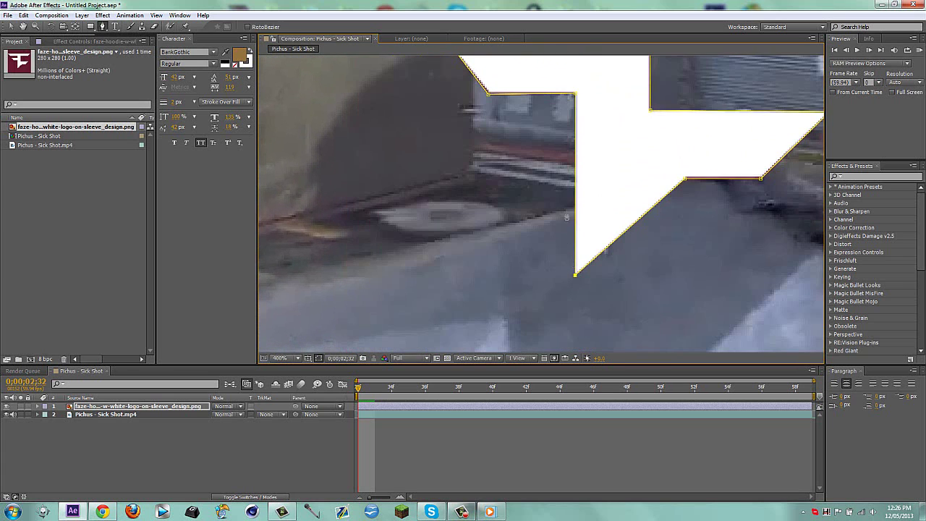
scroll(570, 207, down, 1)
key(space)
drag(570, 209, 498, 280)
key(v)
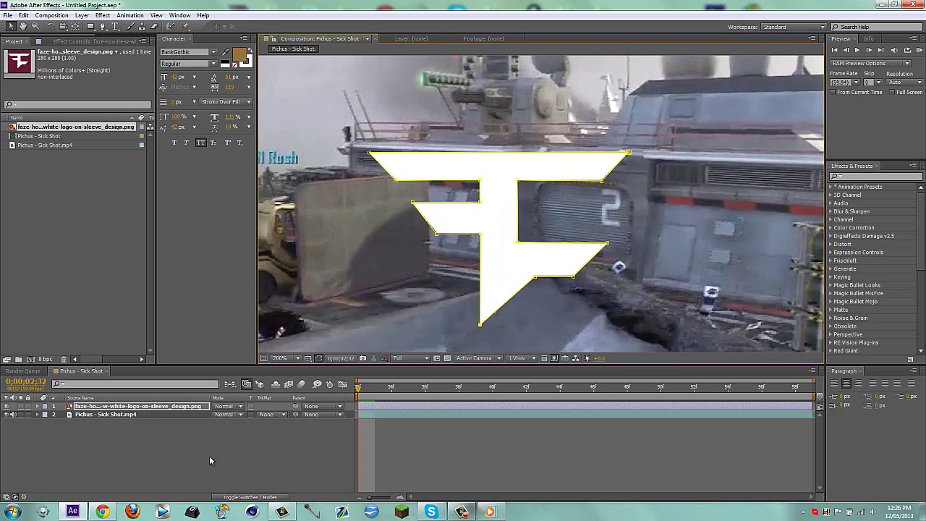
- Edit the Mask Feather value of the logo layer, then collapse the property and deselect the layer
key(f)
click(224, 423)
key(Return)
key(f)
click(253, 472)
- Zoom the composition view out to 50% and hide the FaZe logo layer
key(space)
scroll(558, 208, down, 1)
mouse_move(557, 208)
mouse_down()
mouse_move(569, 228)
mouse_move(550, 222)
mouse_move(547, 203)
mouse_up()
scroll(570, 228, down, 1)
click(5, 408)
click(7, 406)
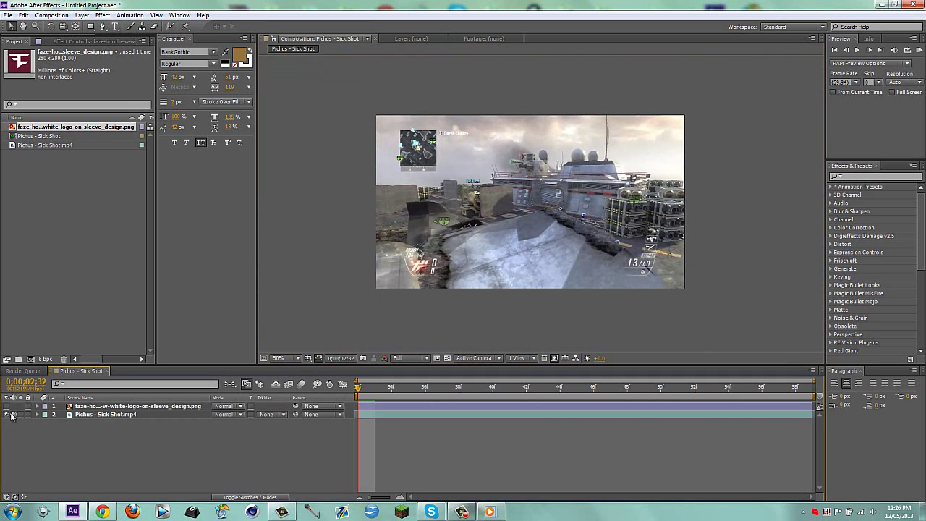
- Run Track Camera on the Pichus - Sick Shot.mp4 layer and let the analysis finish
right_click(391, 414)
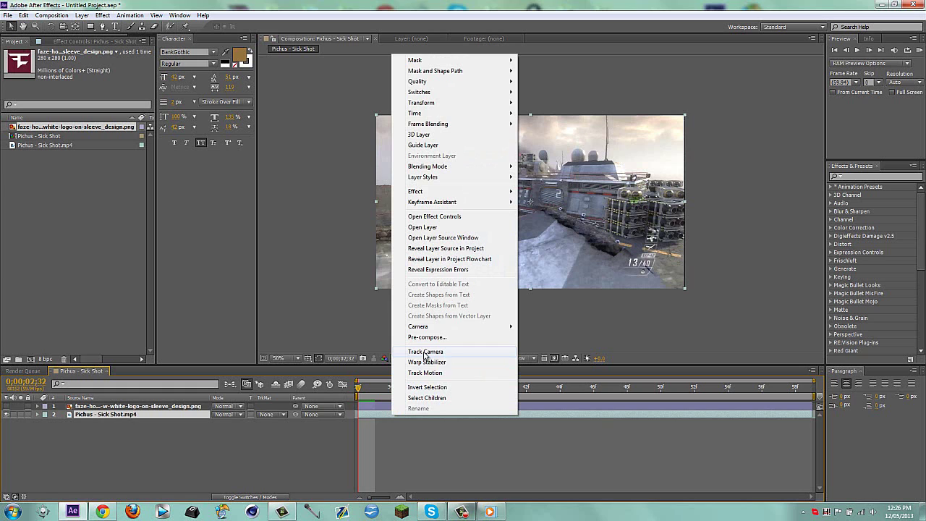
click(274, 454)
right_click(396, 414)
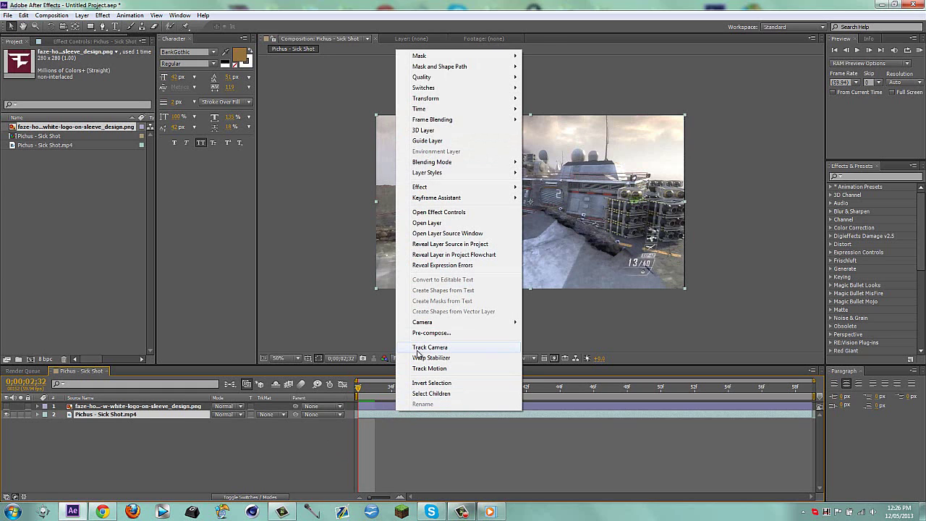
click(434, 334)
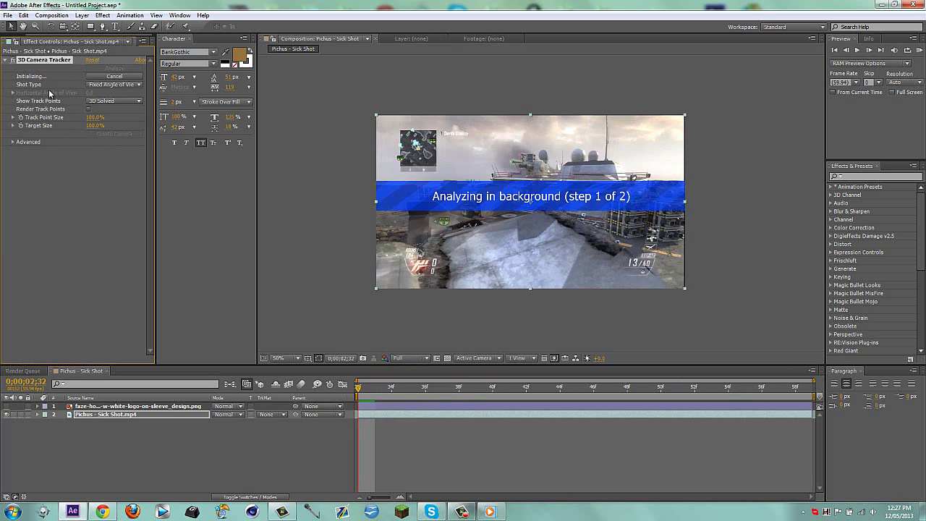
click(461, 512)
click(880, 469)
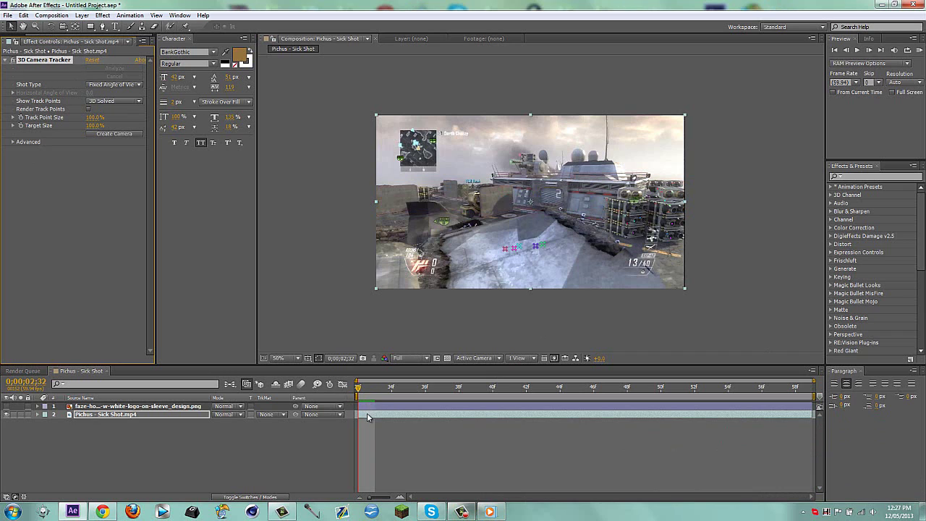
- With the 3D Camera Tracker effect selected, go to 0;00;02;47 and create a null and camera from the target beside the crates
click(61, 74)
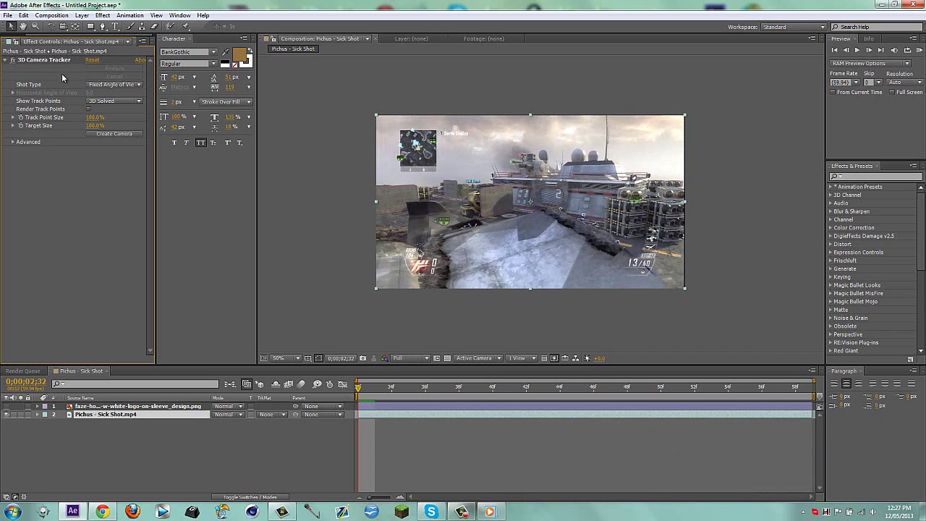
click(62, 61)
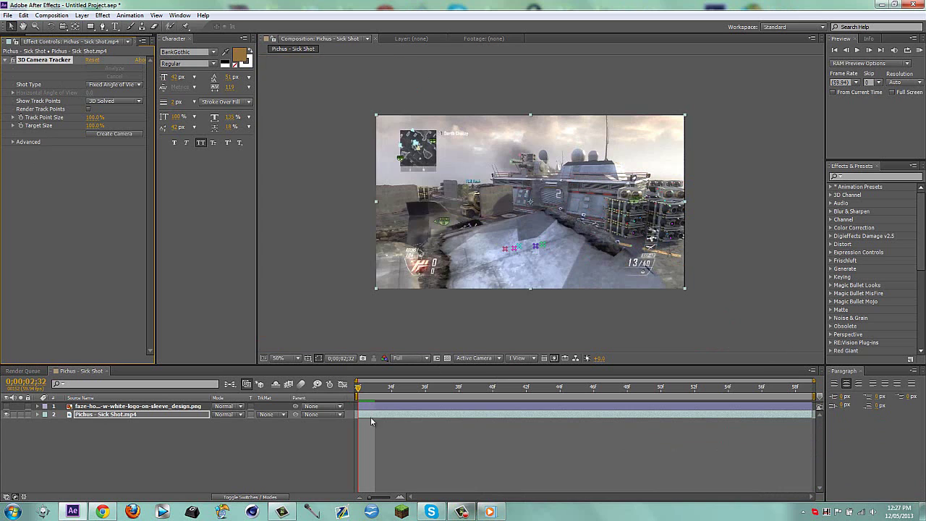
drag(373, 396, 494, 402)
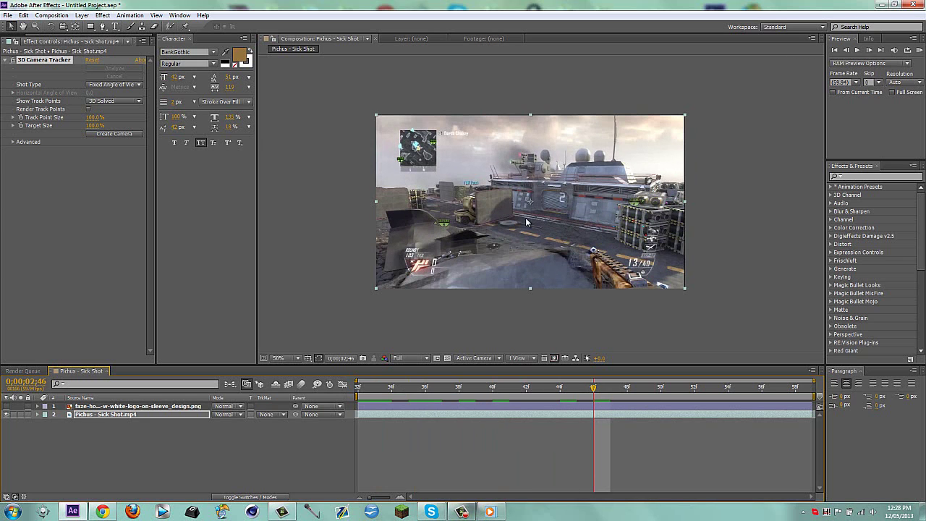
click(728, 389)
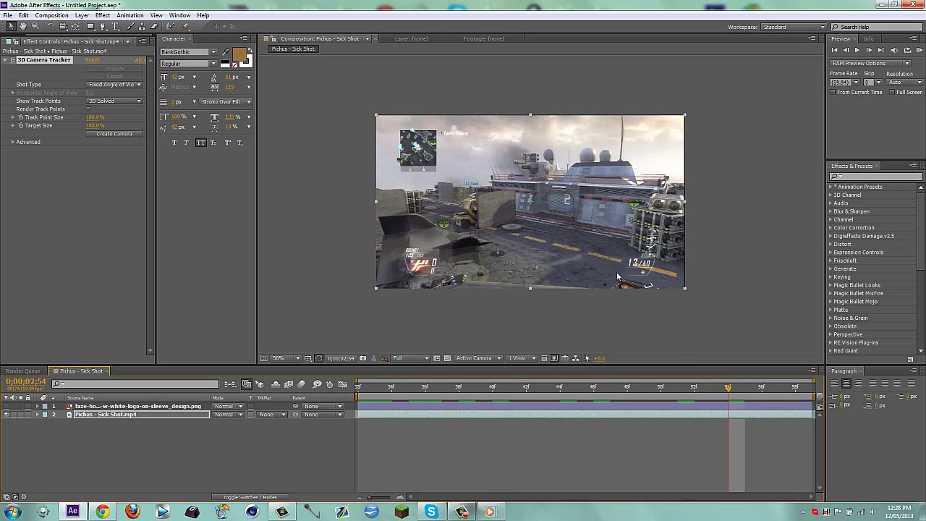
drag(761, 393, 663, 393)
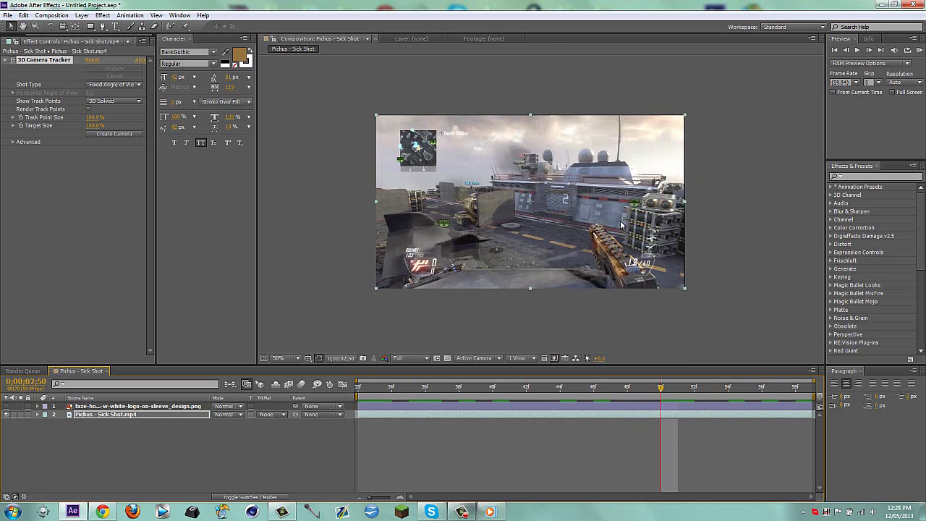
click(610, 388)
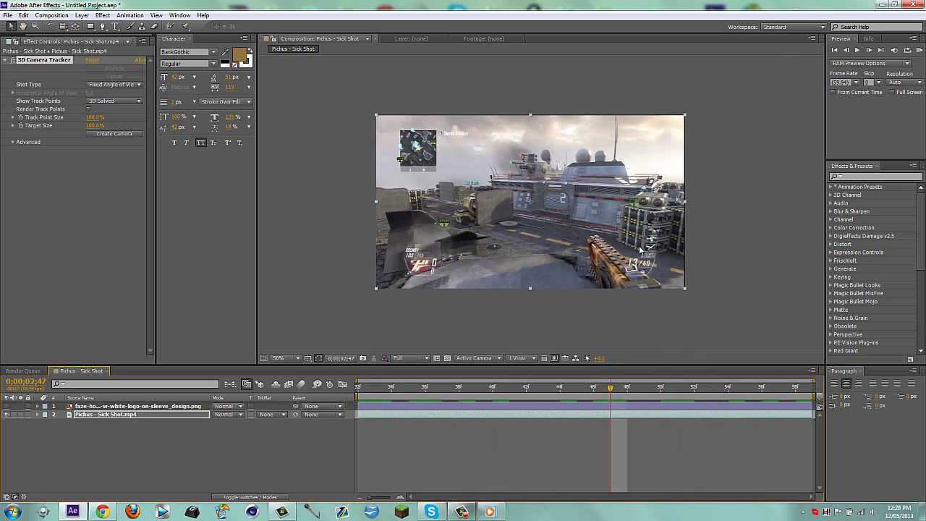
right_click(624, 225)
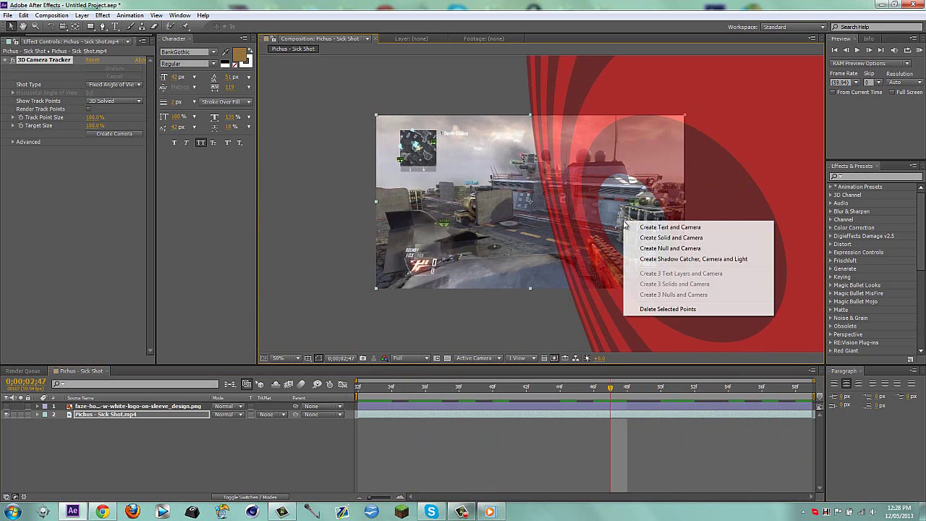
click(653, 249)
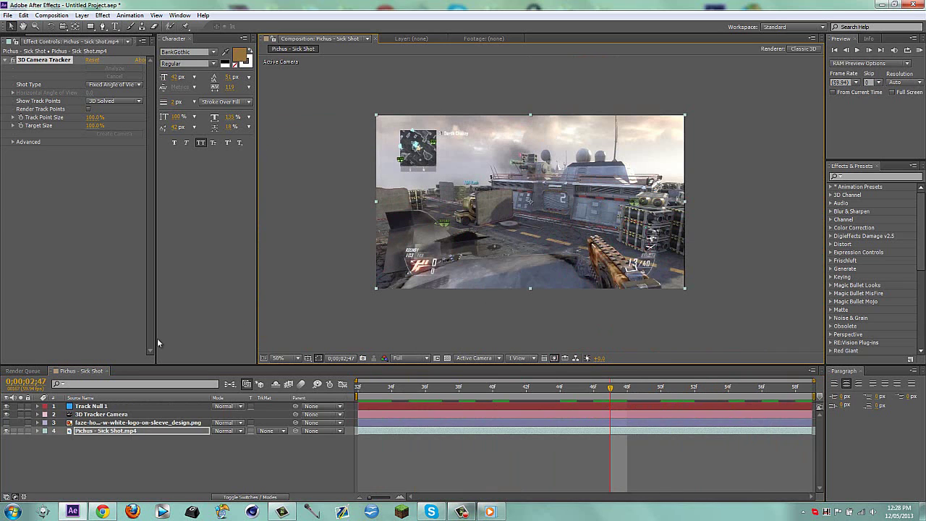
- Scale Track Null 1 to 64% and expand its Transform properties
click(107, 415)
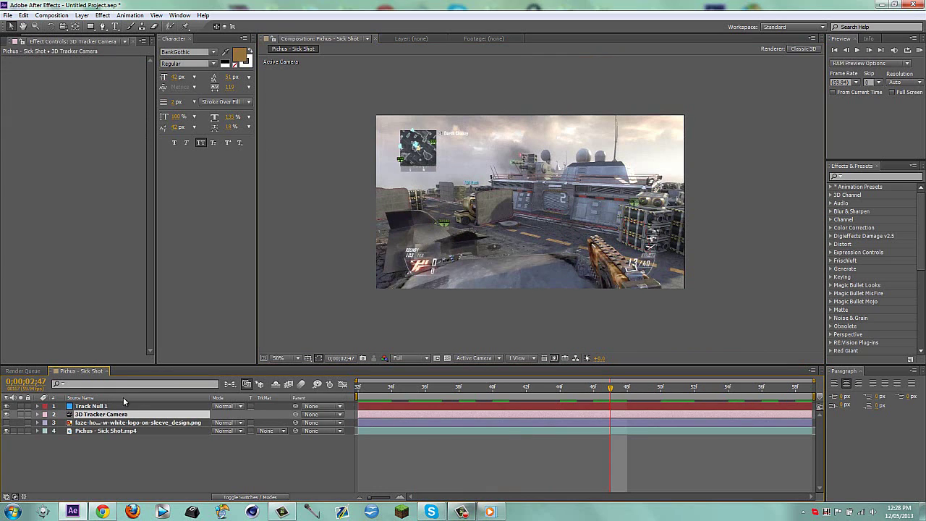
click(123, 406)
drag(255, 413, 231, 408)
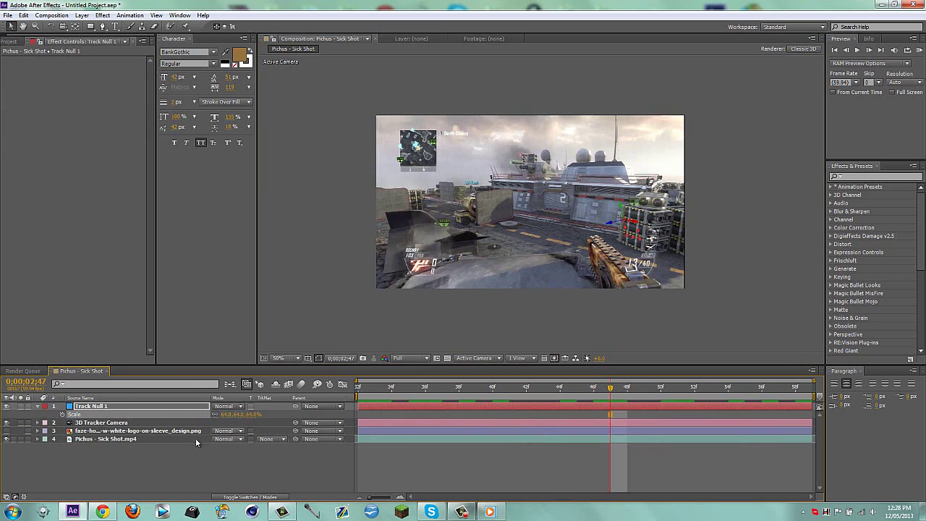
click(38, 407)
click(37, 408)
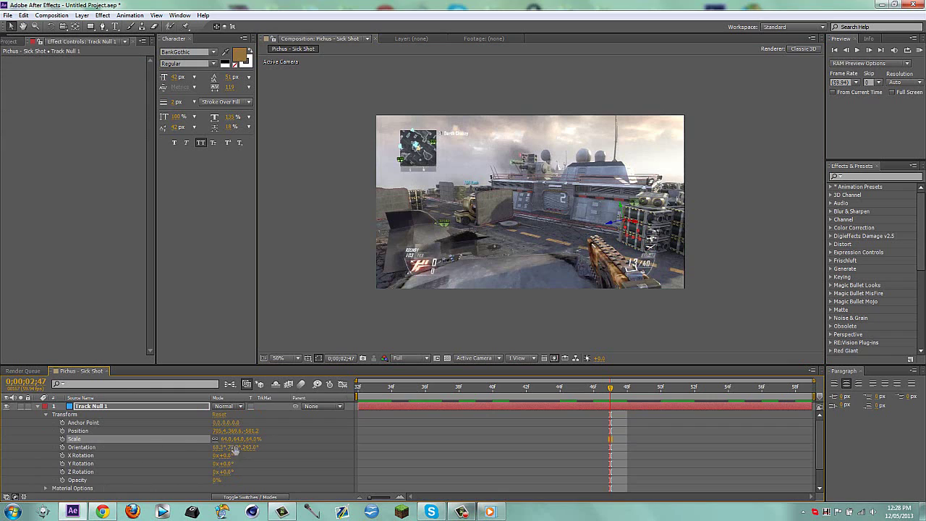
- Set Track Null 1's X position to 658.4 and Z position to 2000, and scale it to 1234%
drag(218, 431, 187, 416)
click(250, 431)
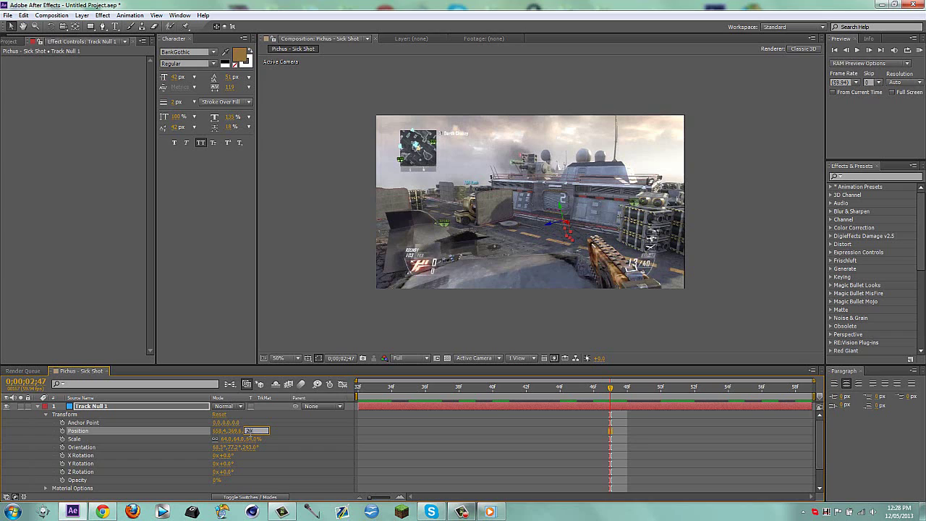
key(Return)
drag(225, 439, 910, 470)
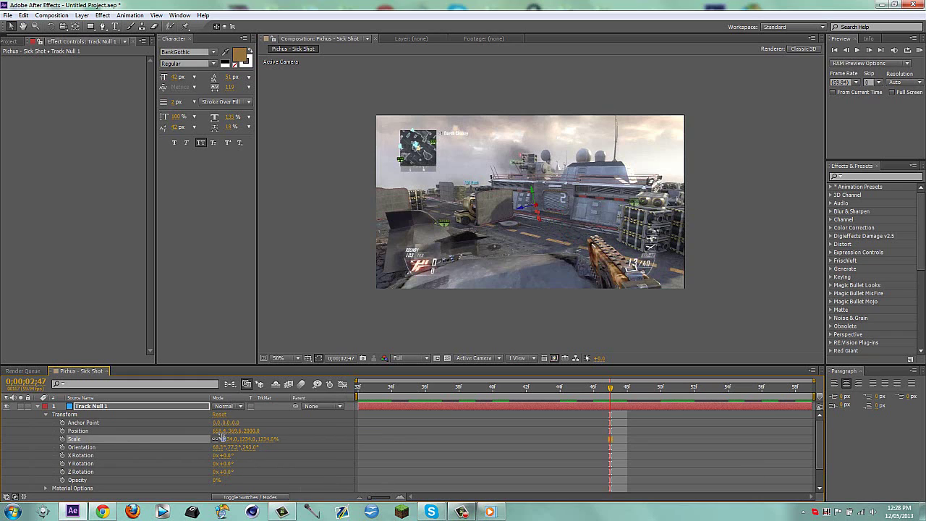
- Orient Track Null 1 to 95.3°, 181.2°, 293.0° and move it to Y 844.6 and Z 2515
drag(217, 447, 286, 445)
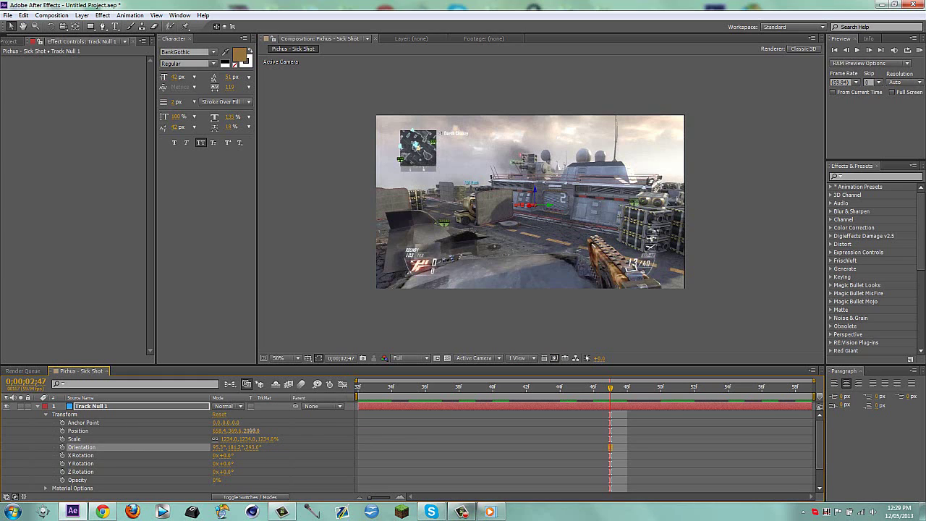
drag(250, 430, 316, 426)
drag(215, 438, 576, 415)
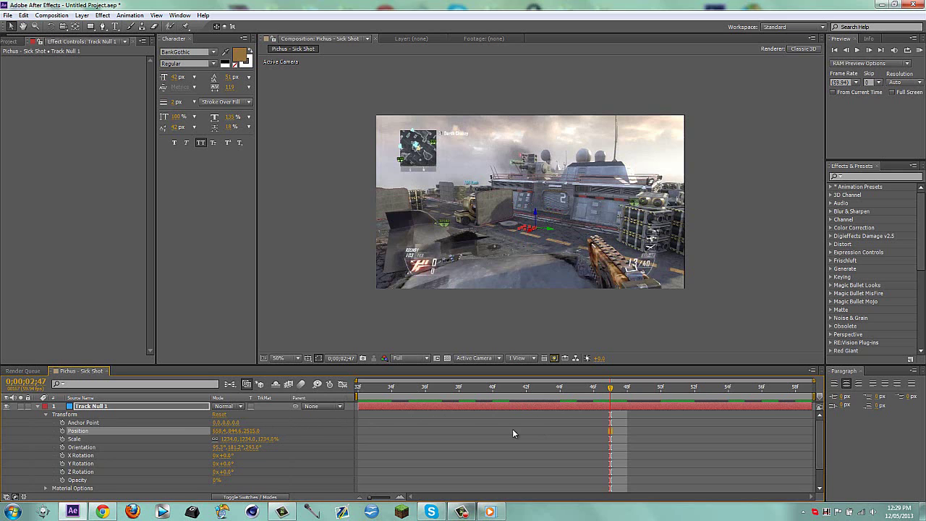
- Scrub through the clip to check the null's tracking and adjust its position to 432.4, 633.6, 3663.0
drag(378, 391, 476, 391)
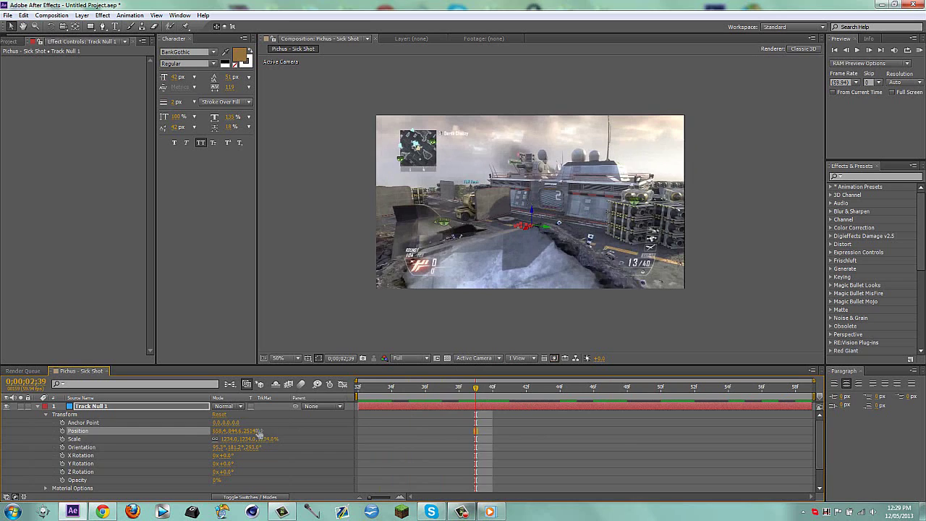
drag(322, 420, 517, 464)
drag(233, 431, 123, 439)
drag(360, 389, 679, 393)
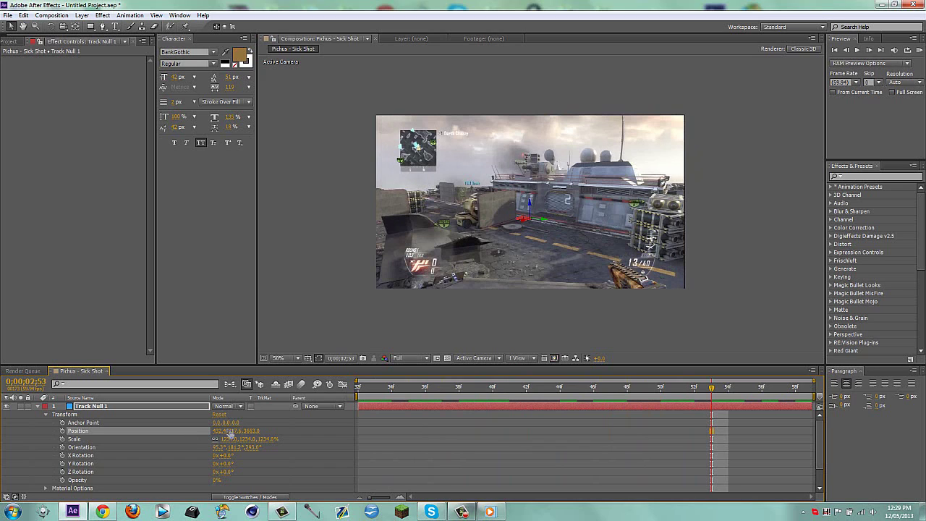
drag(233, 430, 284, 432)
drag(372, 393, 806, 399)
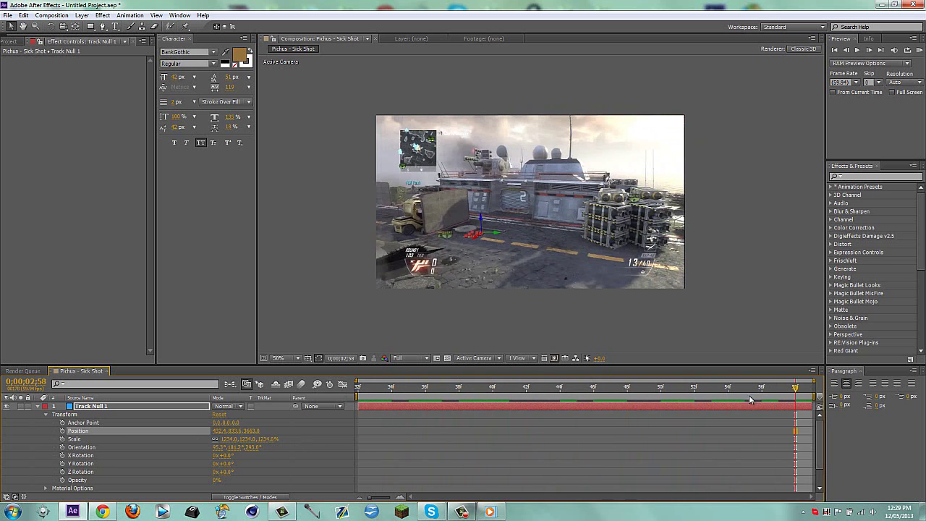
- Deselect Track Null 1 and collapse its properties in the timeline
click(471, 332)
click(53, 408)
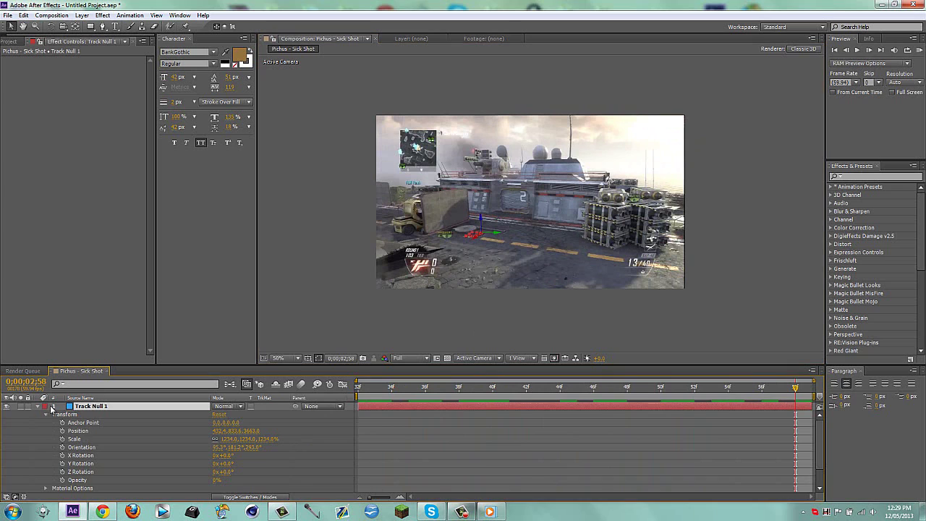
click(39, 409)
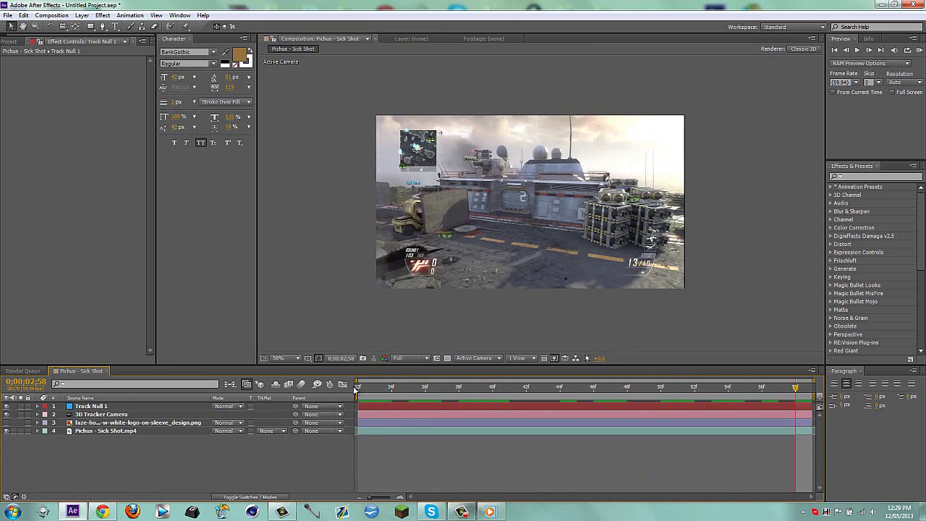
- At 0;00;02;33, add the text "FNT" and position it over the front wall of the grey building
click(360, 389)
click(363, 391)
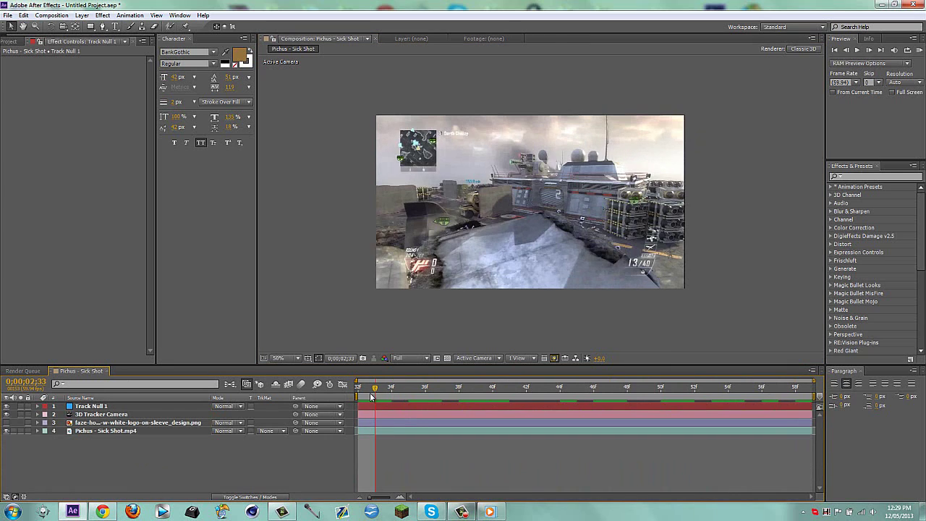
click(114, 26)
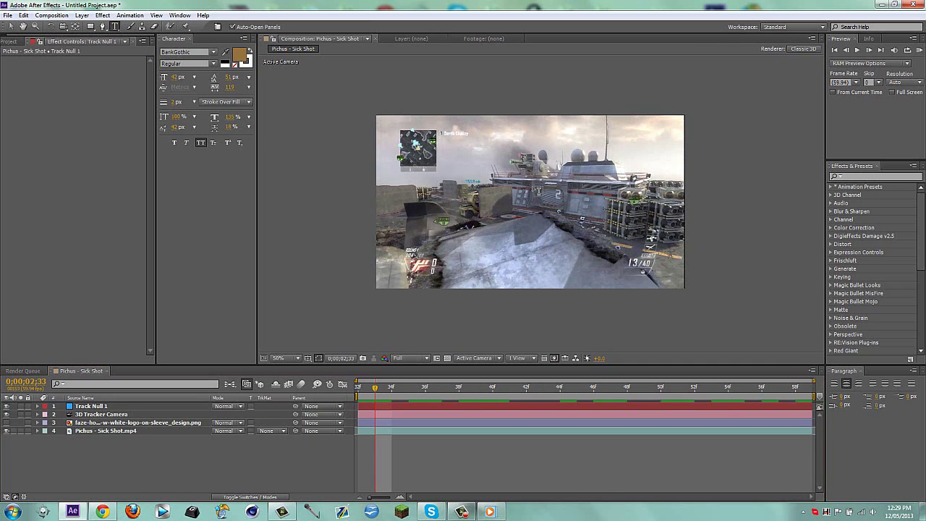
click(578, 163)
text(FNT)
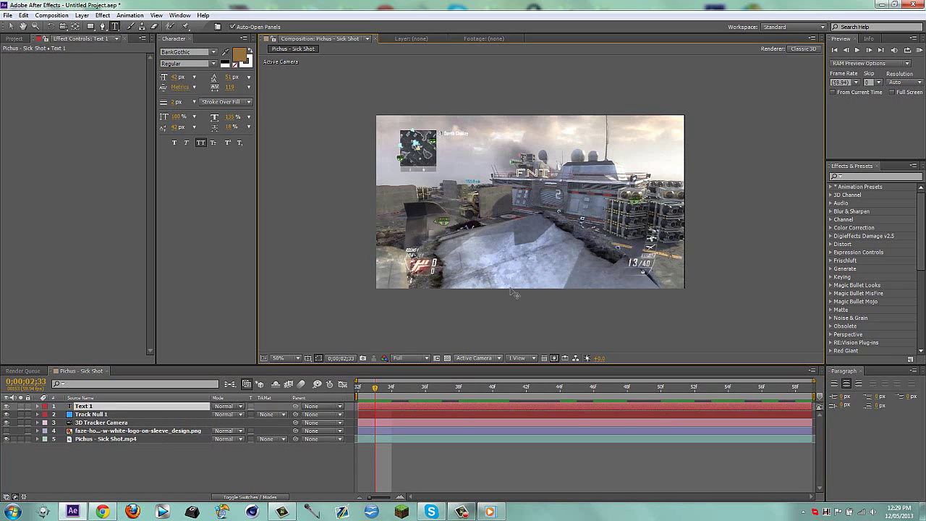
drag(543, 225, 547, 249)
key(KP_Enter)
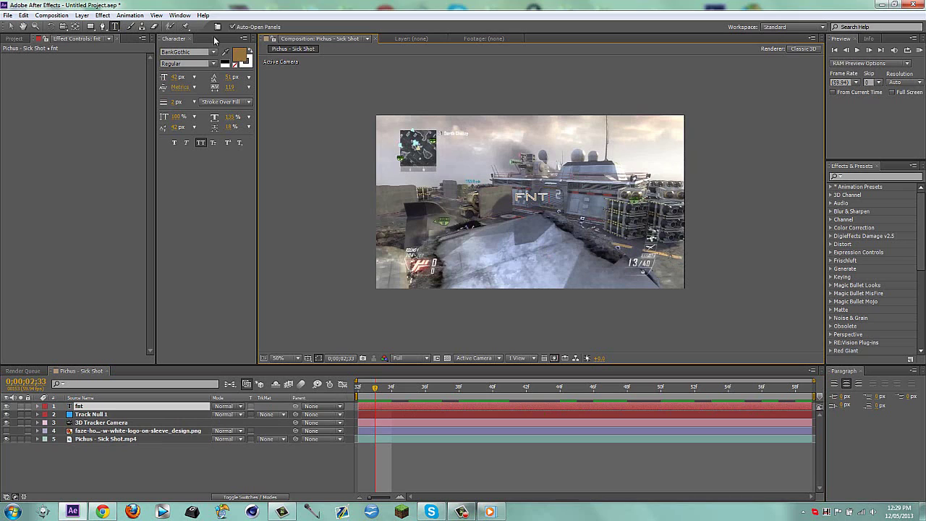
- Set the FNT text's BankGothic font style to Bold and return to the Selection tool
double_click(373, 408)
click(196, 52)
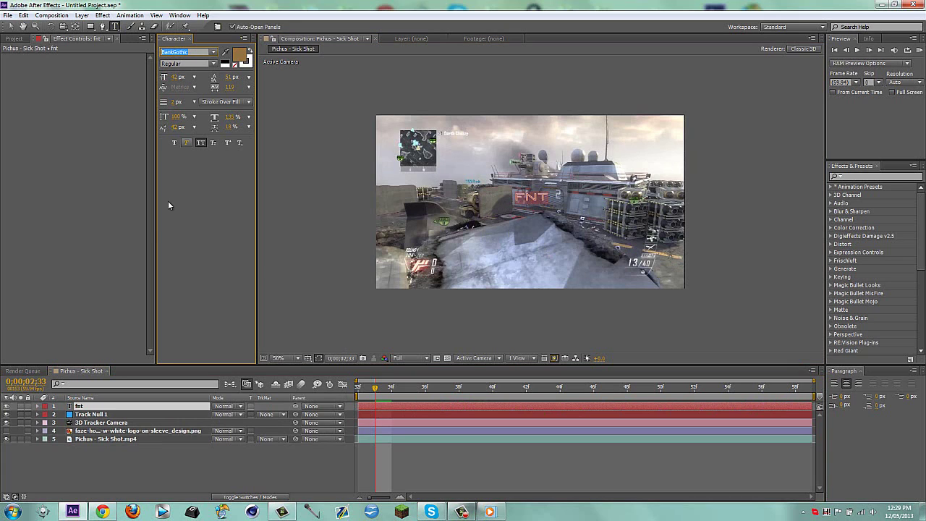
click(186, 63)
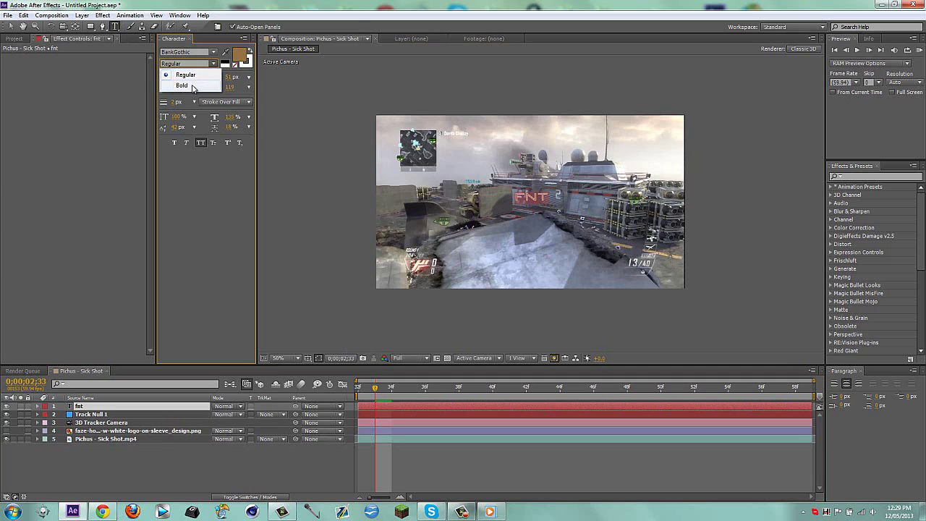
click(190, 84)
click(228, 475)
key(v)
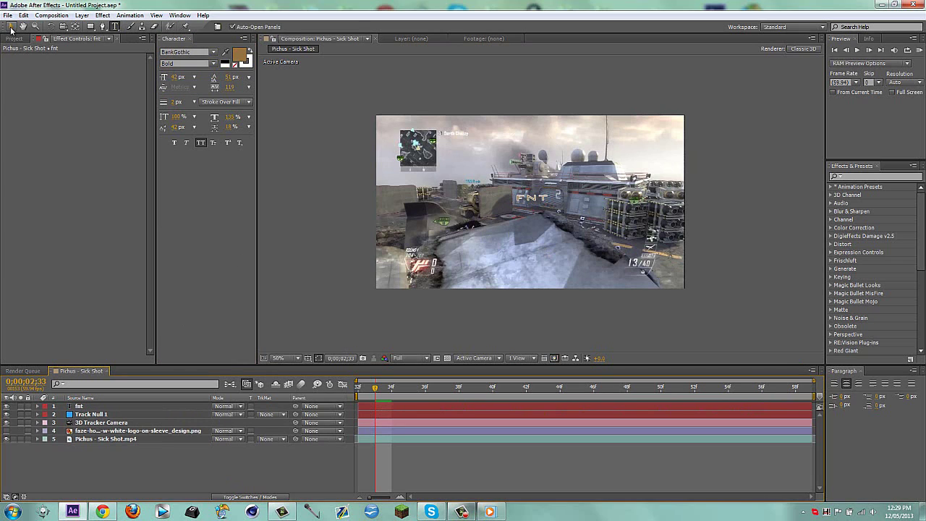
- Hide the fnt text layer and create a black 1280 x 720 px solid named Element
click(5, 406)
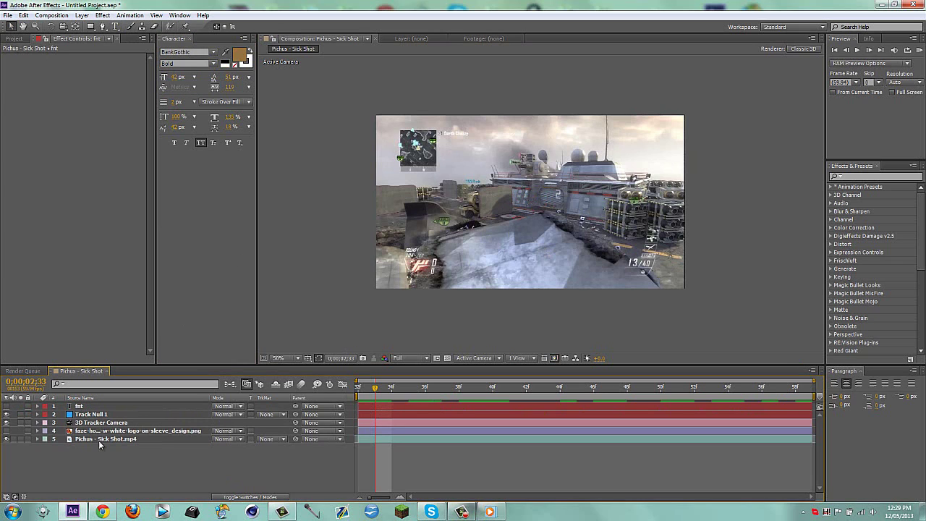
key(ctrl+y)
text(Element)
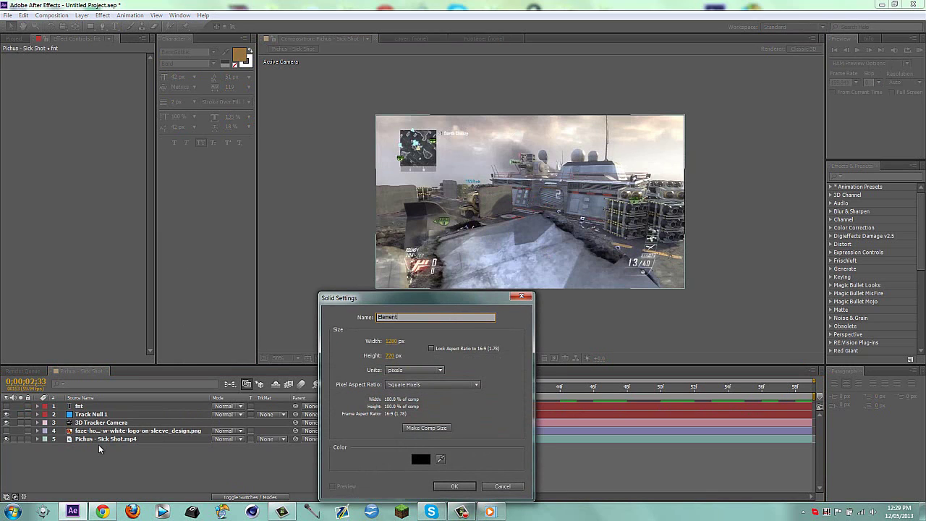
key(Return)
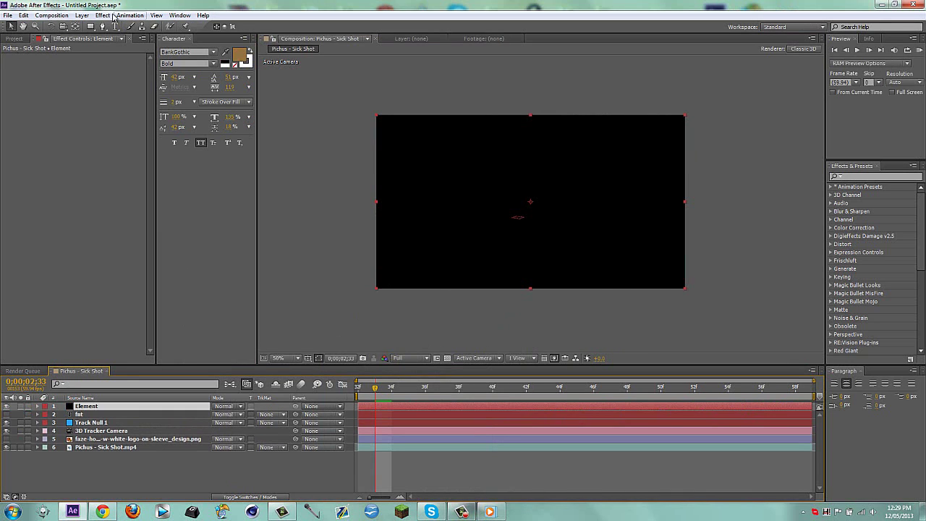
- Apply the Video Copilot Element effect to the Element solid
click(102, 15)
mouse_move(127, 476)
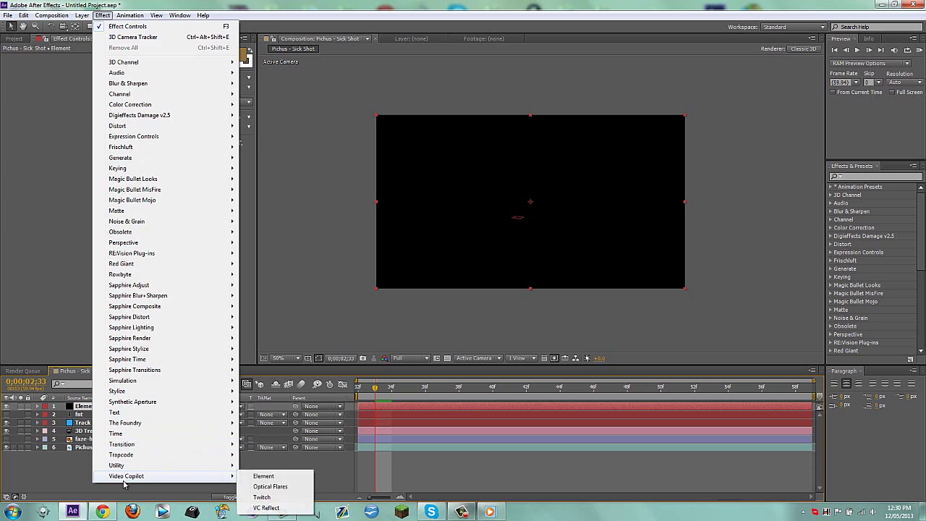
click(286, 474)
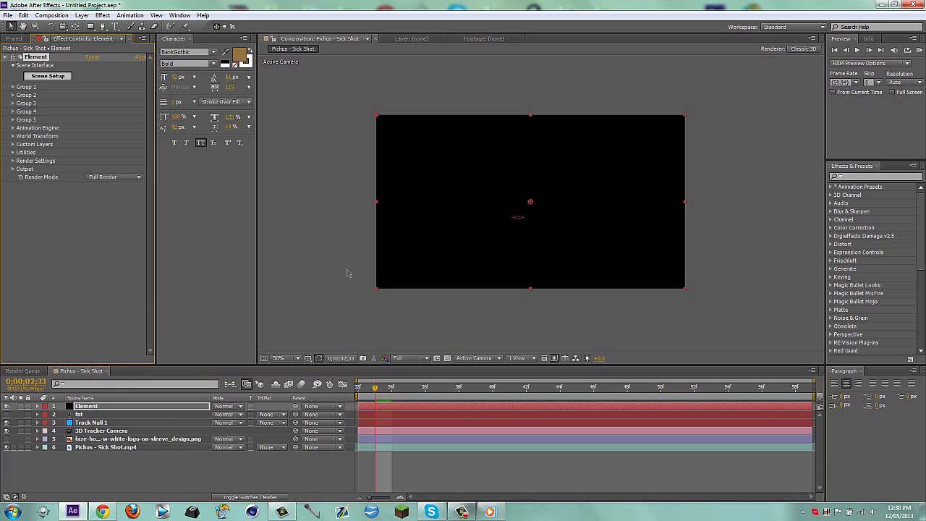
- Duplicate the Pichus - Sick Shot.mp4 layer and freeze the lower copy at frame 0;00;02;44
click(561, 390)
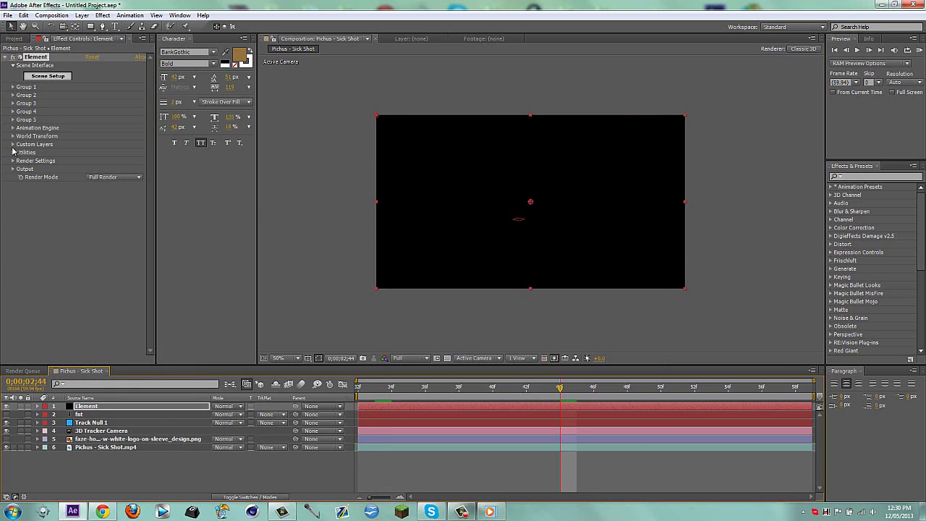
click(81, 448)
key(ctrl+d)
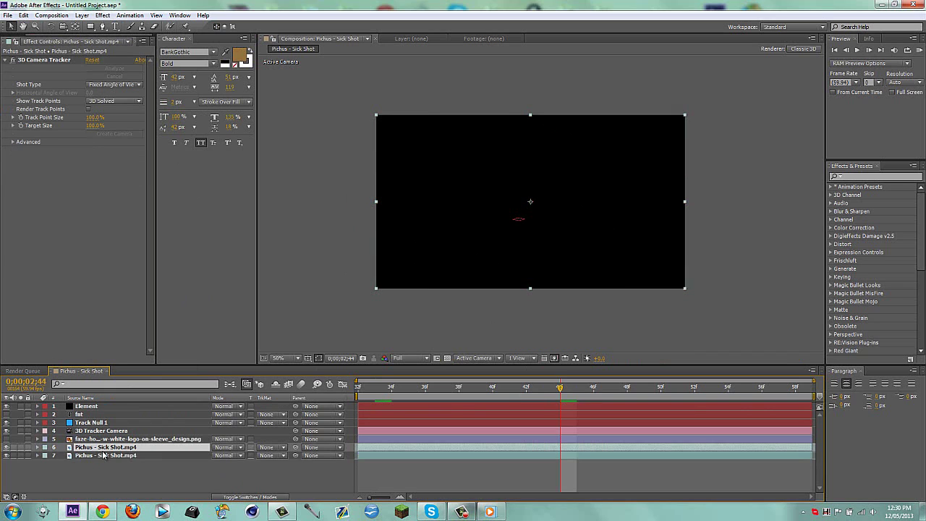
click(537, 456)
right_click(537, 459)
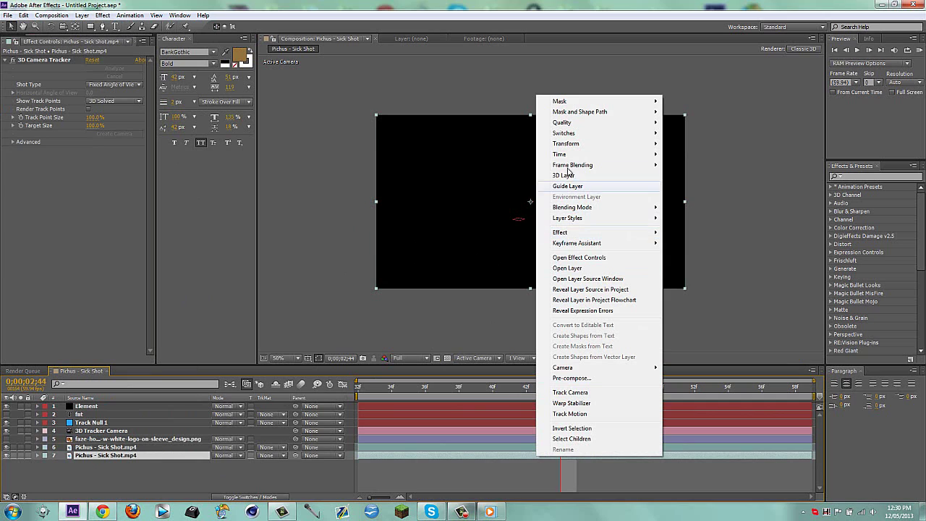
mouse_move(637, 154)
click(680, 188)
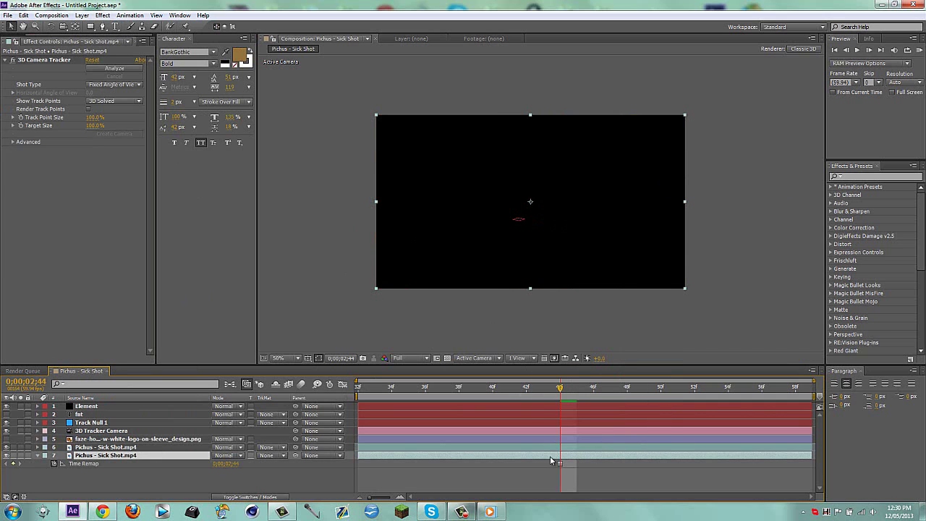
- Remove the 3D Camera Tracker effect from the frozen clip copy and apply Gaussian Blur with a blurriness of 22
click(60, 62)
key(Delete)
click(900, 176)
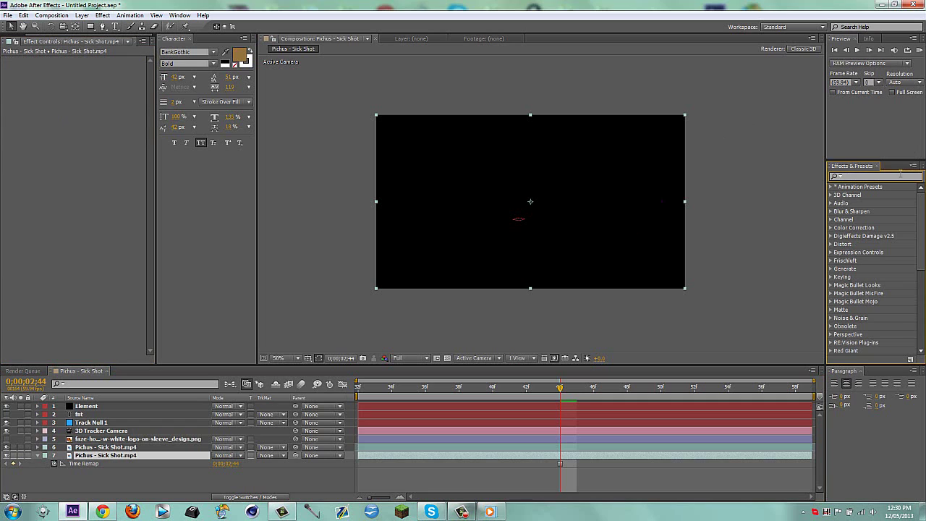
text(gaussa)
key(BackSpace)
click(871, 195)
drag(872, 195, 840, 264)
drag(864, 211, 682, 455)
click(90, 68)
text(22)
click(111, 176)
click(37, 455)
- Assign the frozen Pichus - Sick Shot.mp4 in layer 7 as custom texture map Layer 1 in the Element effect
click(87, 406)
click(13, 144)
click(21, 160)
click(113, 169)
click(123, 247)
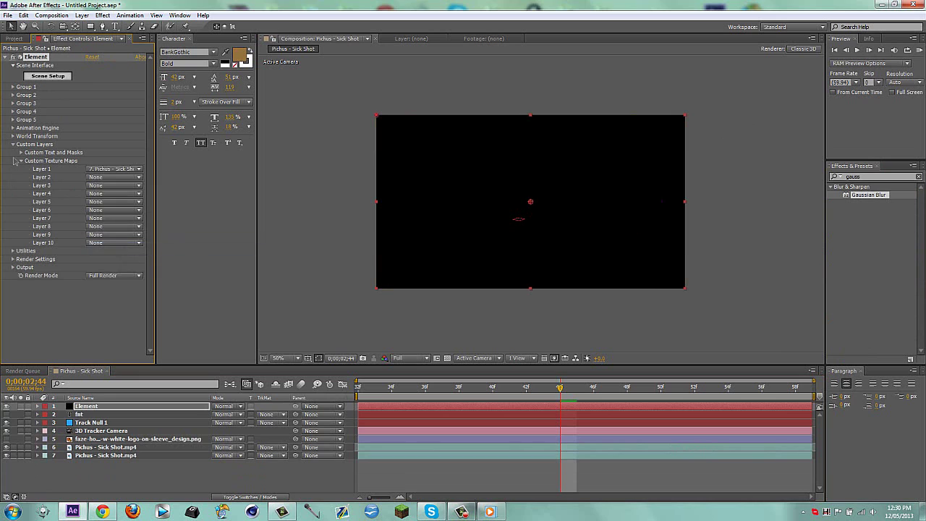
- Set Element's Path Layer 1 to faze-hoodie-w-white-logo-on-sleeve_design.png and add an extrusion model in Scene Setup
click(21, 160)
click(21, 152)
click(108, 160)
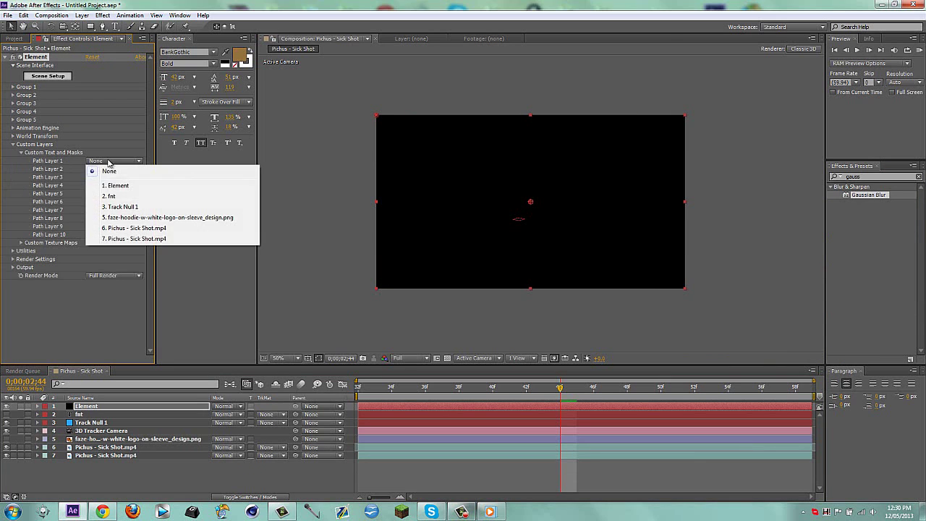
click(109, 197)
click(118, 161)
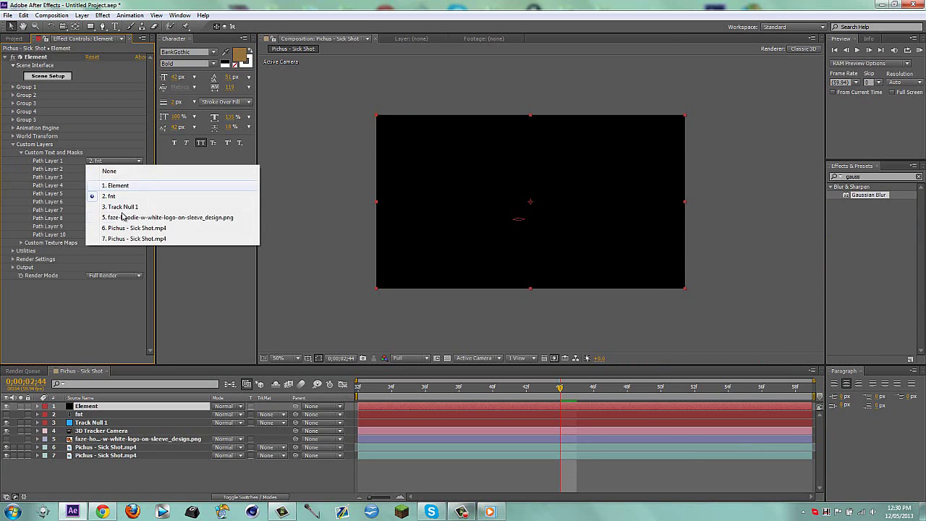
click(123, 217)
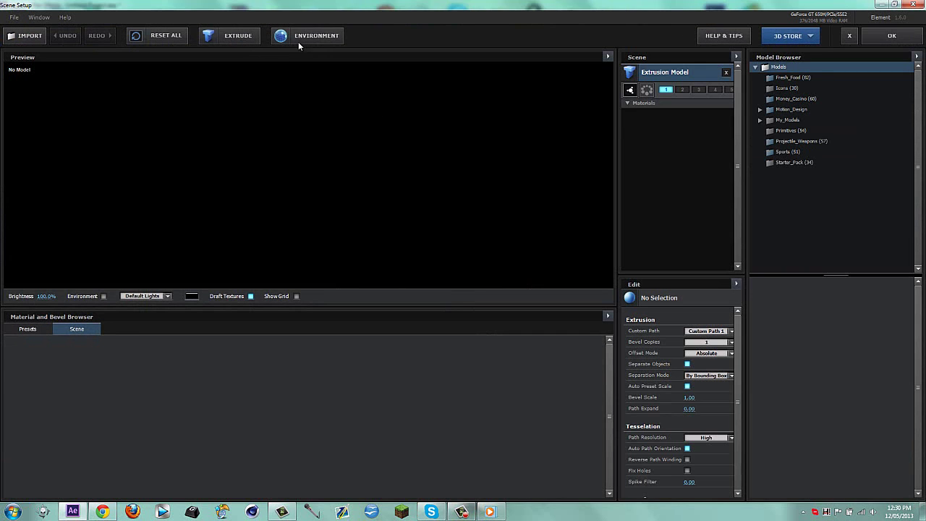
- Set the scene's environment texture to Custom Layer 1 [Pichus - Sick Shot.mp4]
click(304, 36)
click(463, 212)
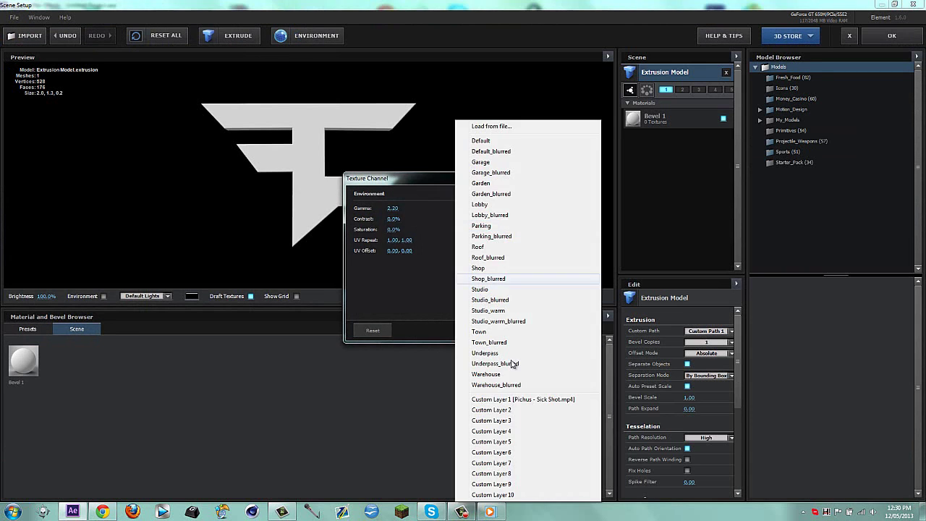
click(510, 400)
click(545, 330)
- Apply the Double_Down bevel preset to the extruded FaZe logo
drag(344, 223, 340, 139)
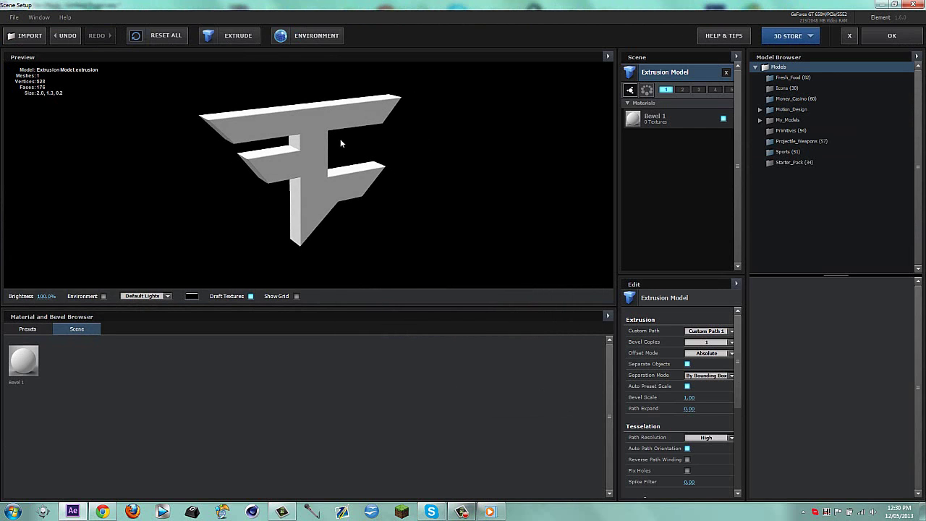
click(28, 328)
click(37, 340)
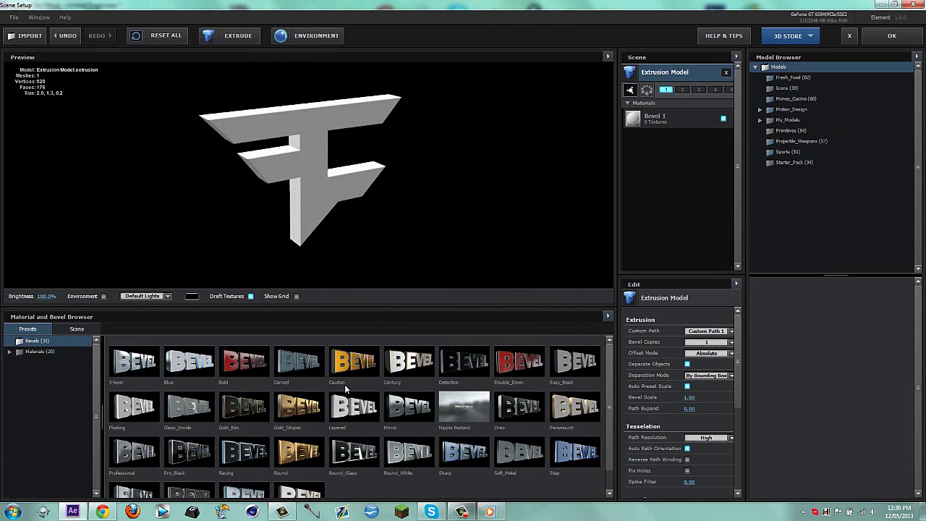
drag(519, 362, 302, 197)
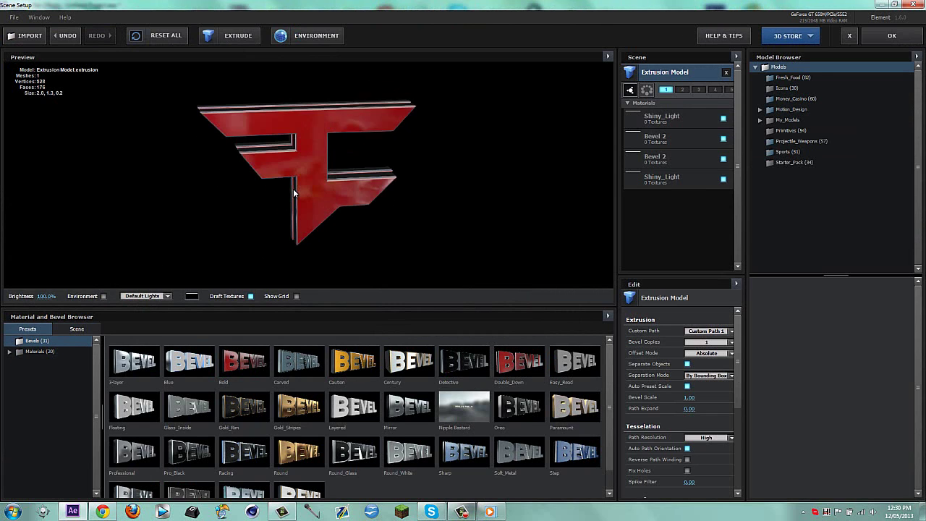
- Set the Bevel Curve of the first Shiny_Light material to 0
click(660, 118)
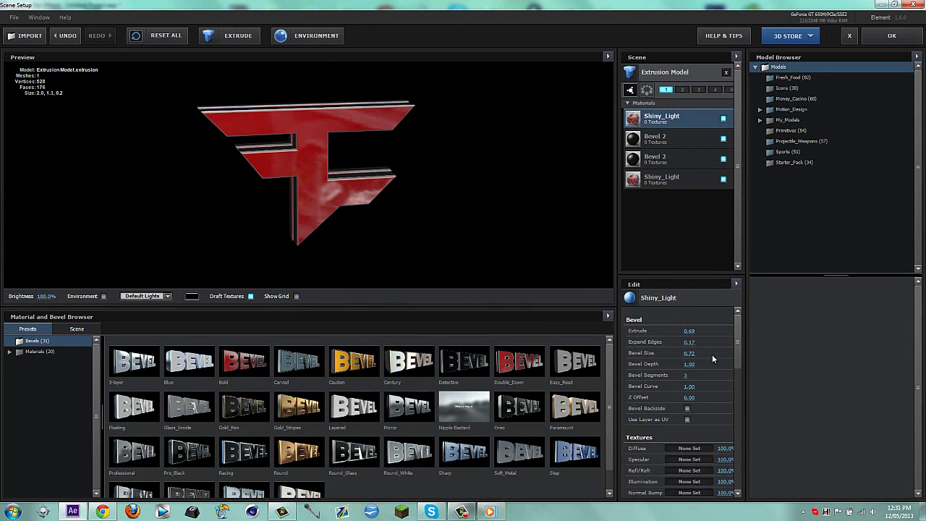
scroll(713, 356, down, 10)
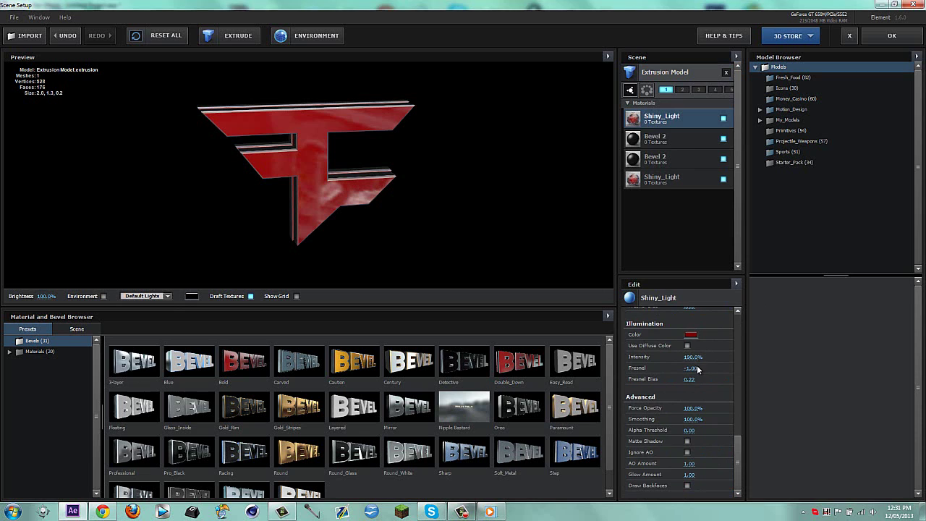
scroll(700, 419, up, 4)
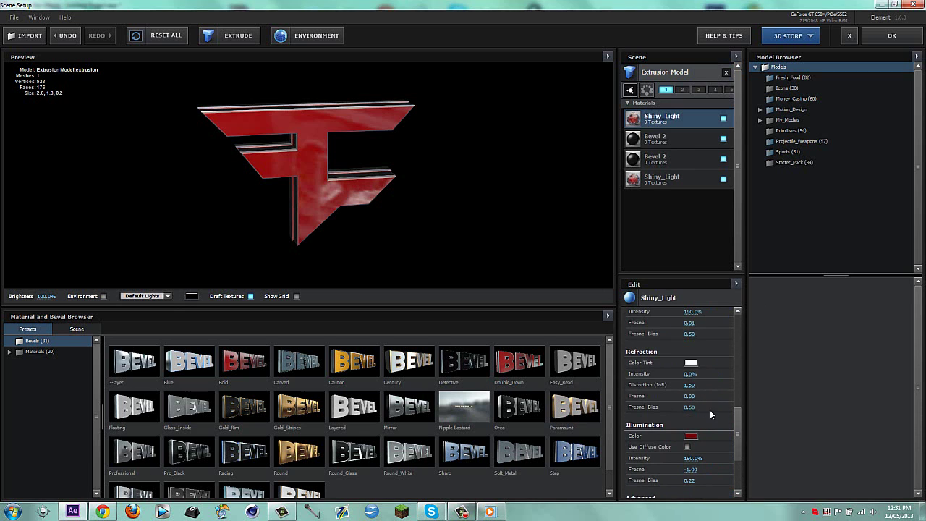
drag(739, 435, 743, 297)
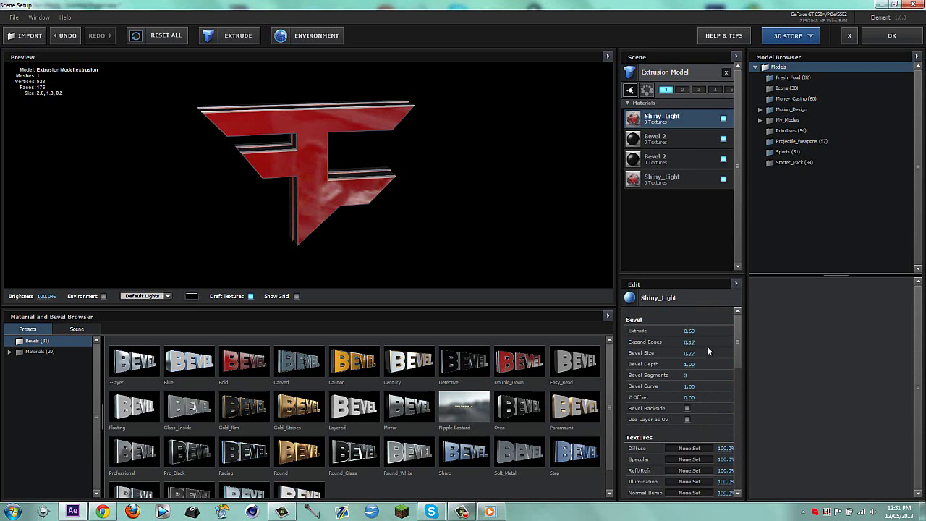
drag(673, 386, 610, 385)
click(694, 387)
key(Return)
- Set the Bevel Curve to 0 for both Bevel 2 materials and the last Shiny_Light material
click(673, 138)
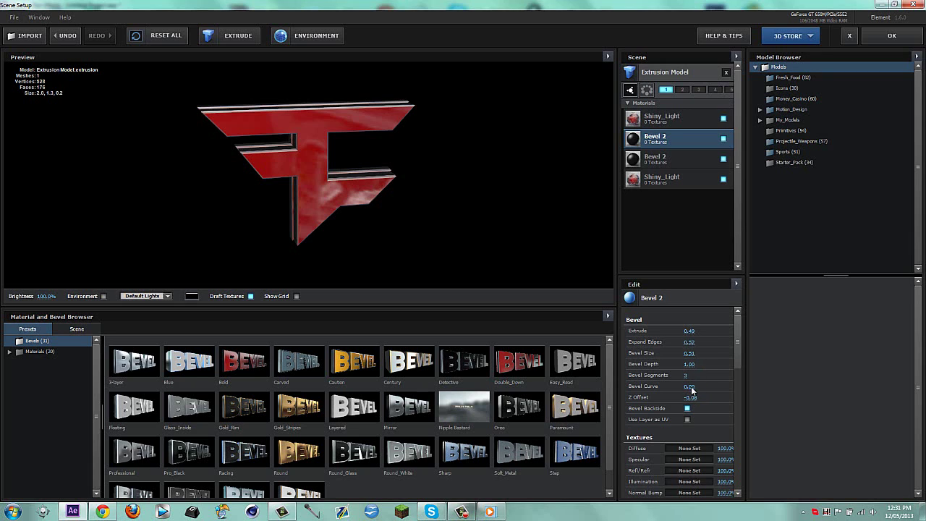
click(681, 156)
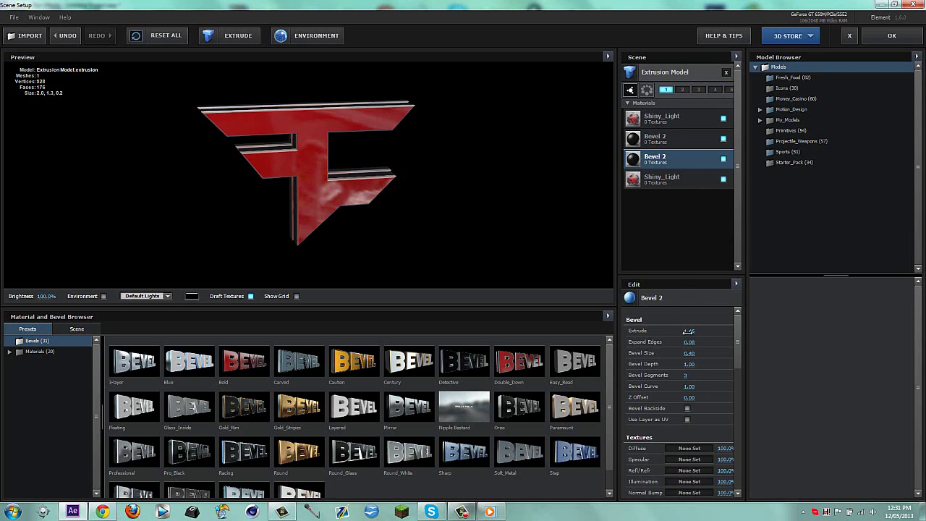
click(691, 387)
click(682, 177)
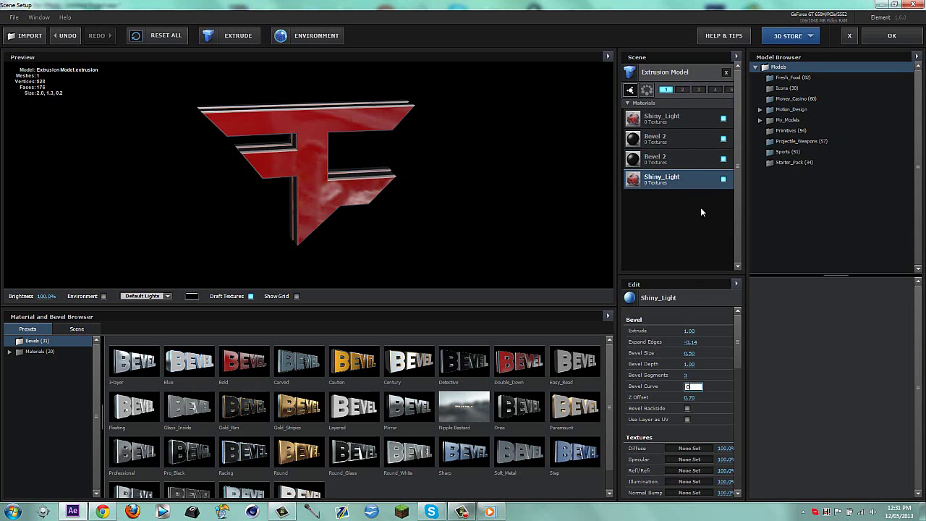
- Change the first Shiny_Light material's illumination color to dark blue, hex 003078
click(686, 117)
mouse_move(384, 177)
mouse_down()
mouse_move(381, 208)
mouse_move(376, 166)
mouse_move(372, 200)
mouse_move(382, 205)
mouse_move(393, 163)
mouse_up()
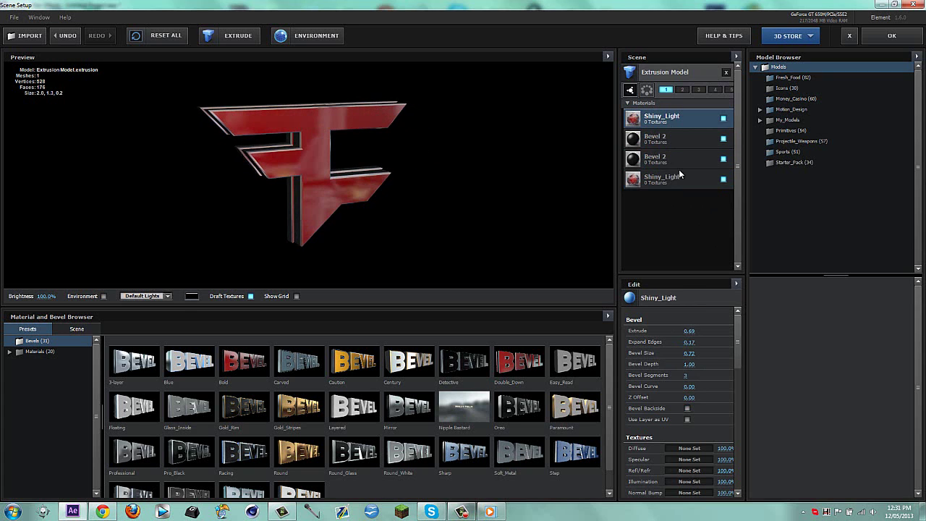
scroll(689, 385, down, 10)
scroll(690, 391, down, 3)
click(691, 426)
click(738, 425)
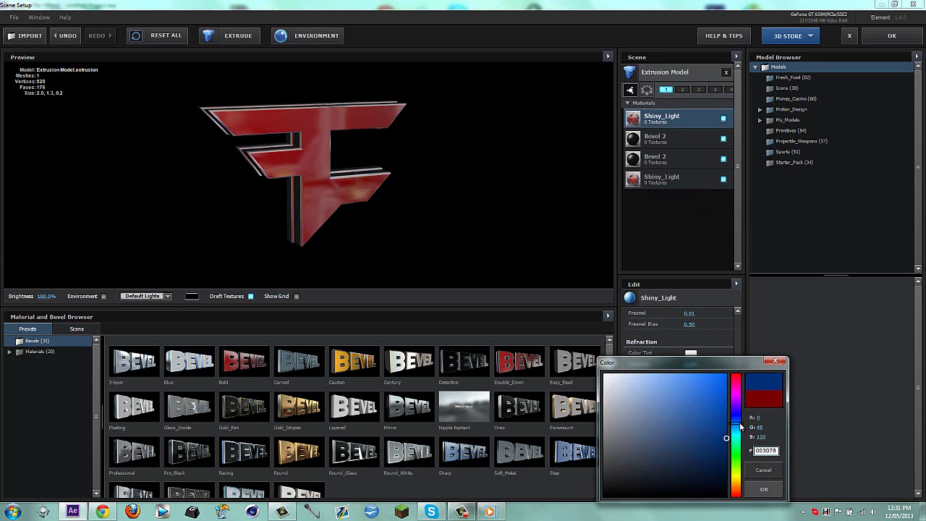
click(764, 490)
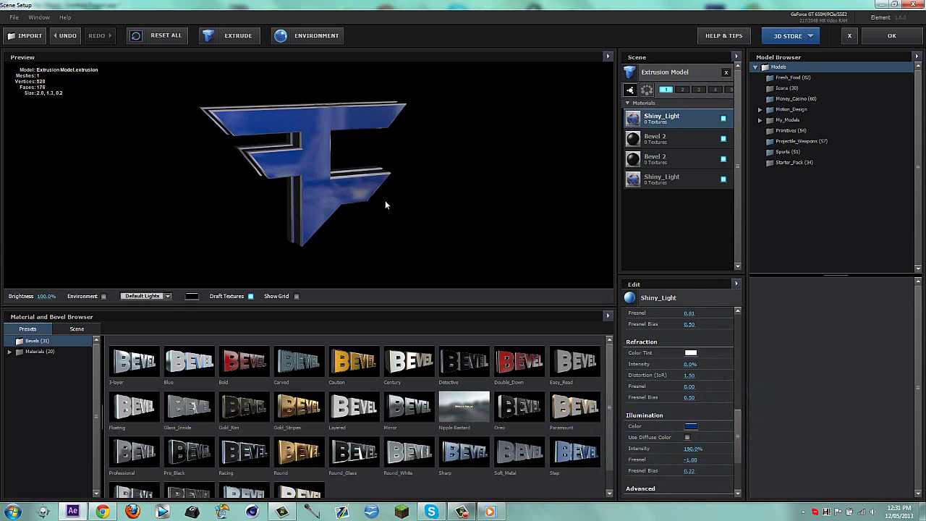
- Inspect the extruded logo from other angles and apply the Element scene setup to the composition
drag(311, 138, 314, 157)
mouse_move(315, 172)
mouse_down()
mouse_move(331, 172)
mouse_move(311, 170)
mouse_up()
scroll(705, 347, down, 5)
scroll(699, 391, up, 8)
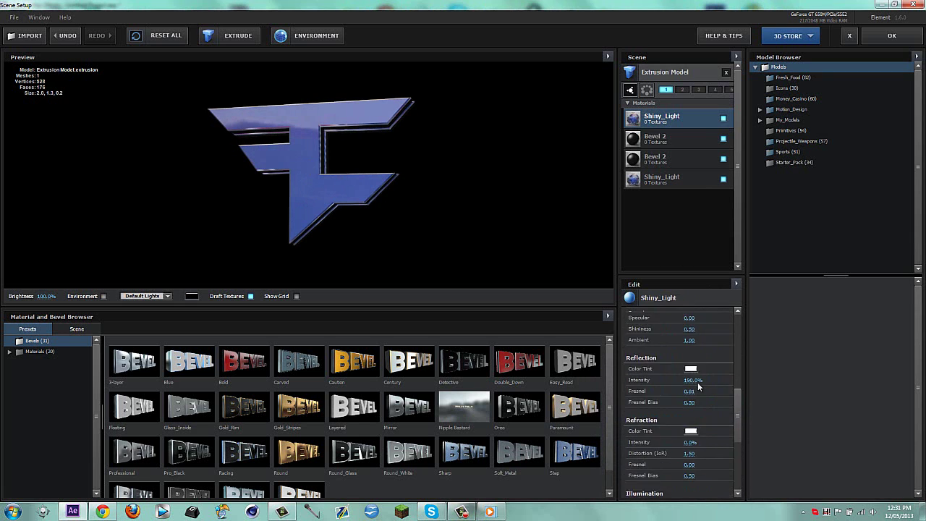
click(887, 38)
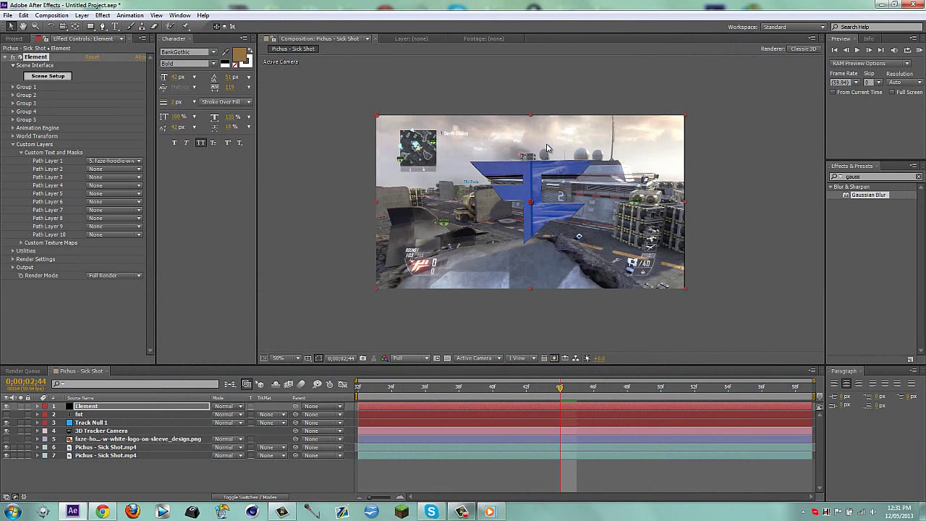
click(362, 392)
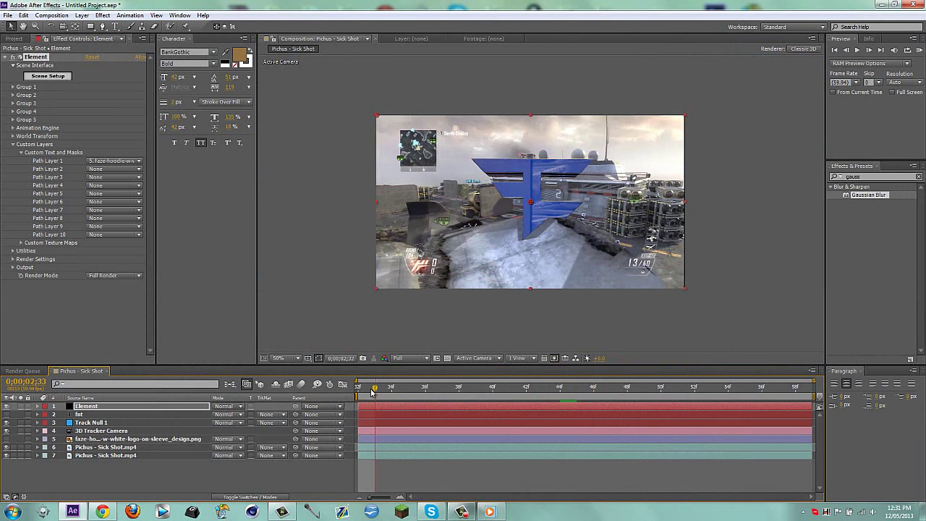
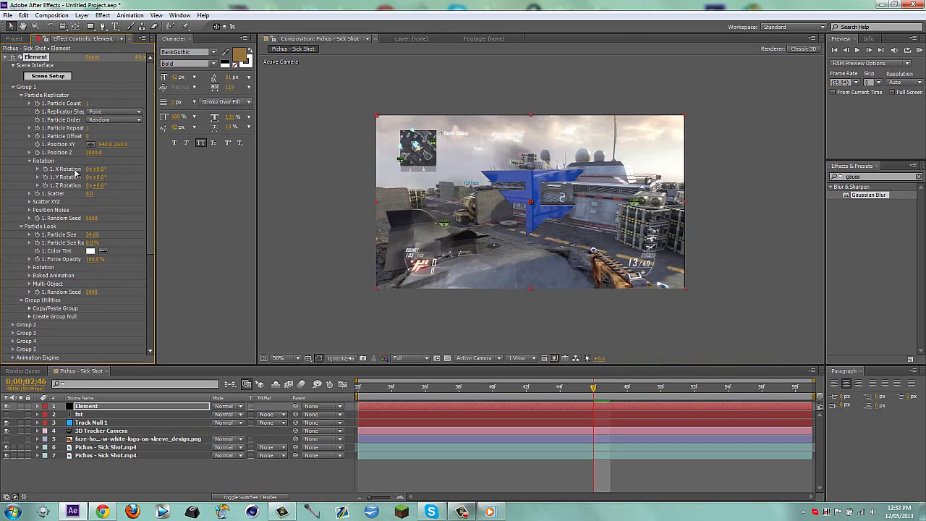
- Set Group 1's Position XY to 94.0, 360.0 and check the logo's placement through the clip
drag(1, 158, 0, 159)
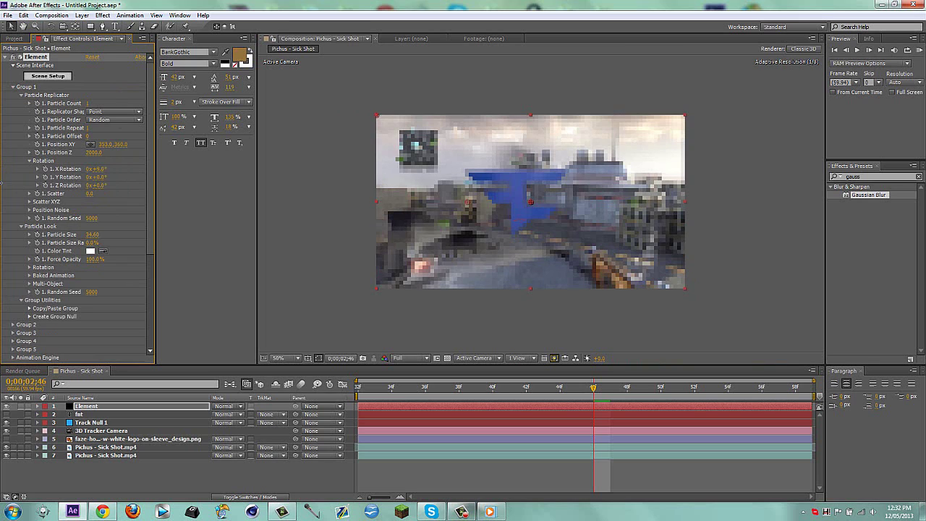
drag(114, 144, 104, 146)
drag(1, 161, 0, 159)
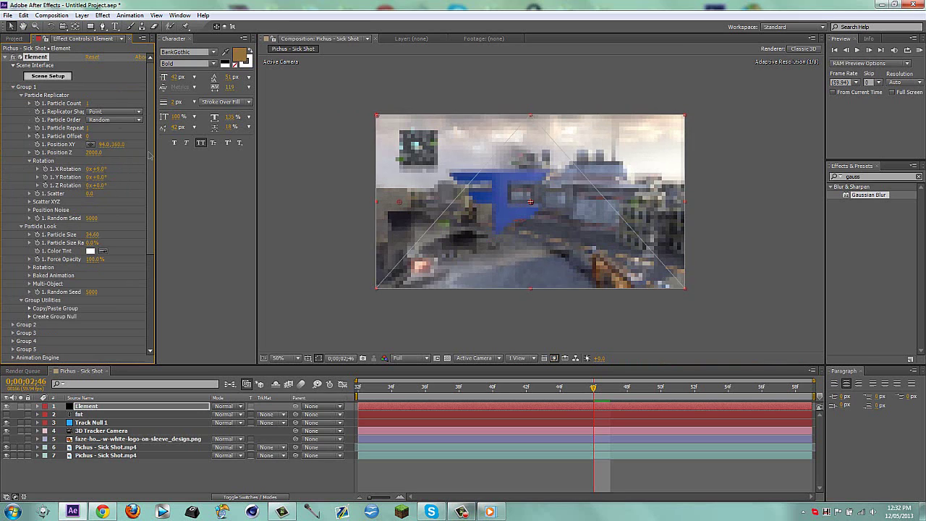
click(363, 391)
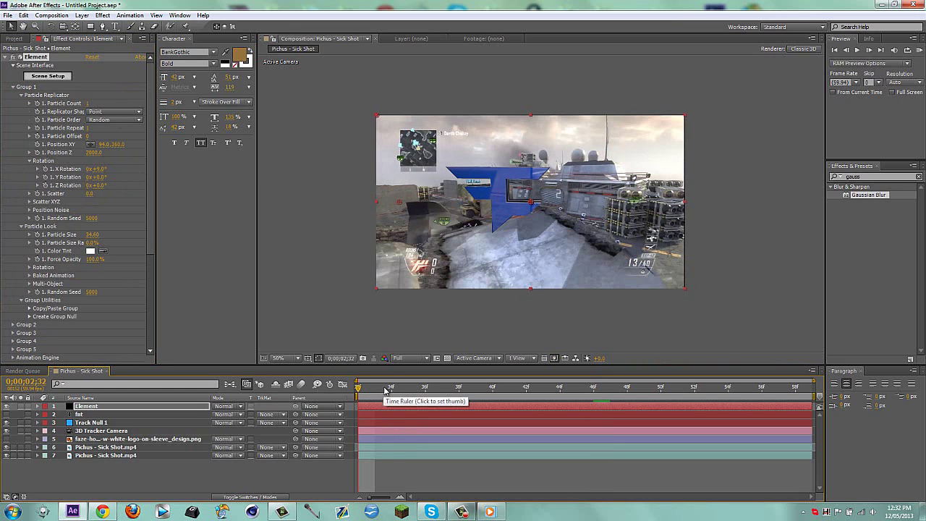
click(392, 390)
click(409, 390)
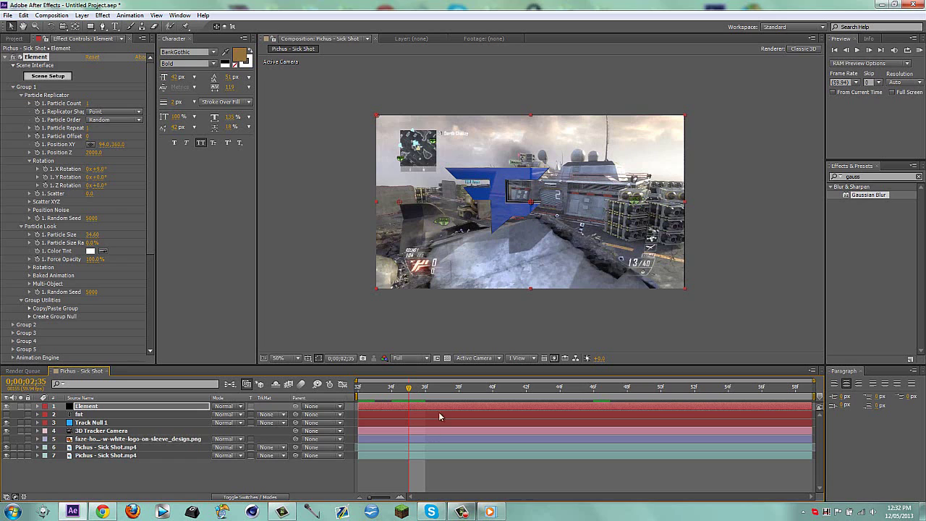
drag(458, 391, 680, 388)
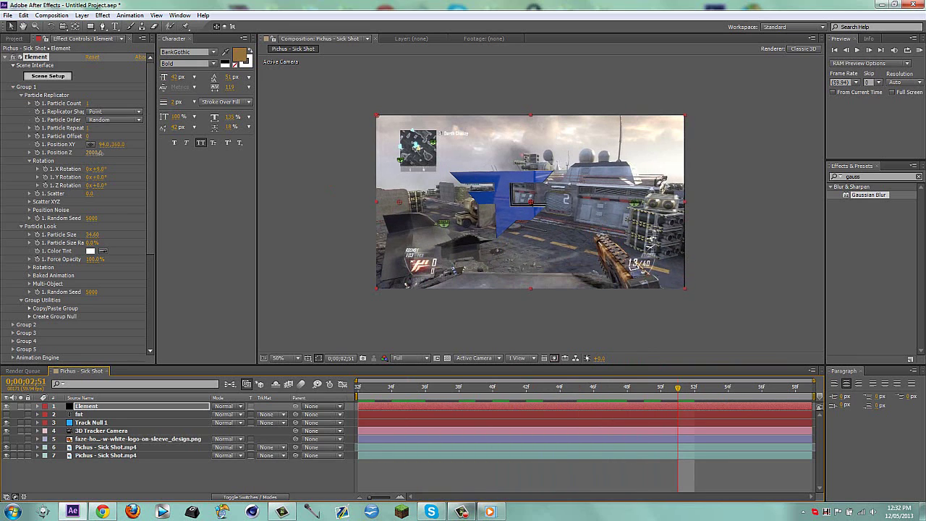
- Adjust Group 1's Position Z to about 1776, checking the logo near the clip's start
drag(102, 153, 131, 153)
click(359, 391)
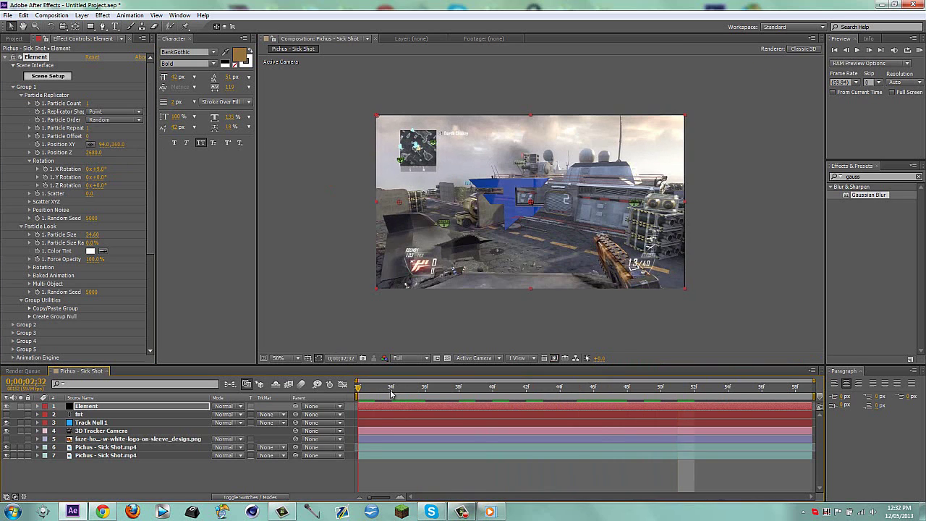
click(391, 391)
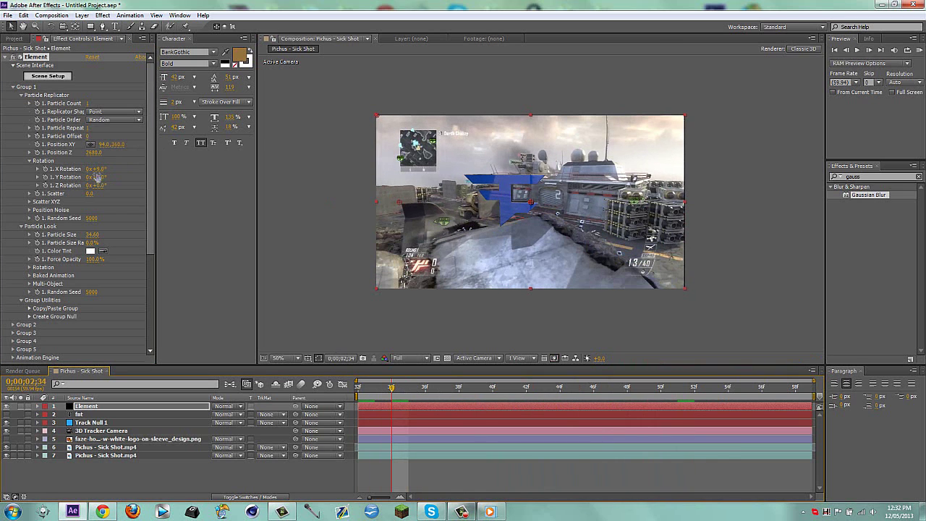
drag(92, 152, 46, 149)
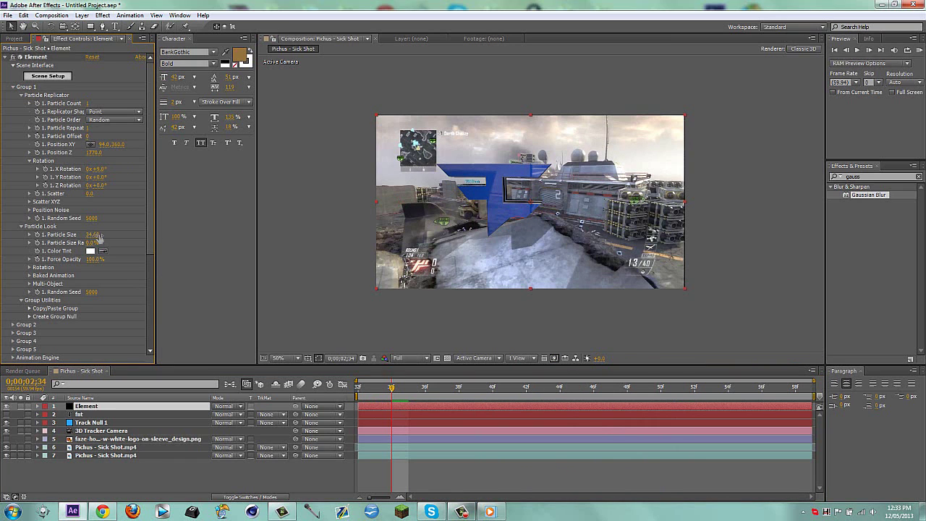
- Reduce Group 1's Particle Size to 32.05 and check the logo at several frames
drag(99, 237, 94, 236)
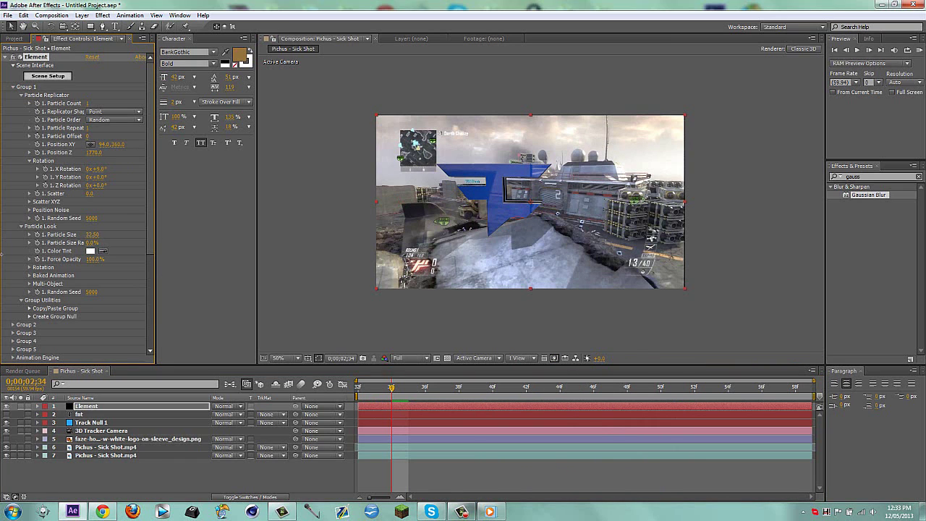
click(443, 396)
click(492, 395)
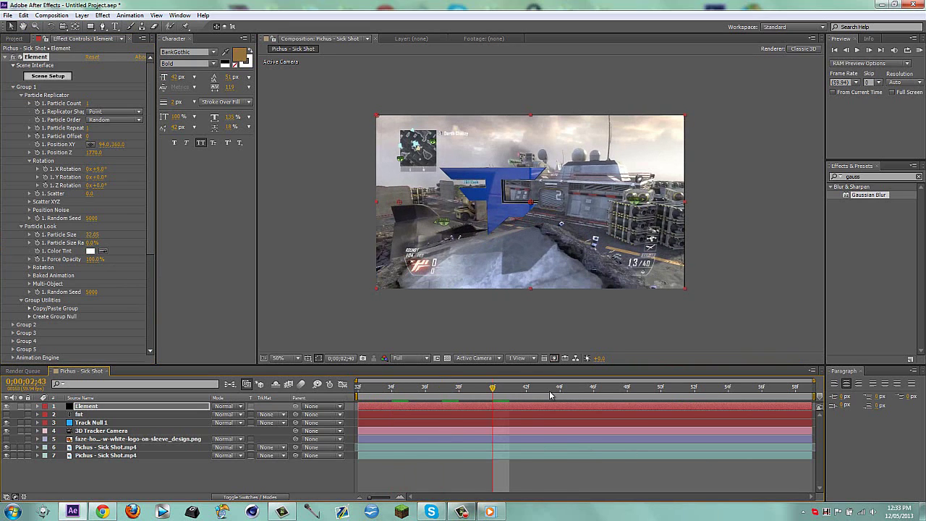
click(549, 395)
click(610, 394)
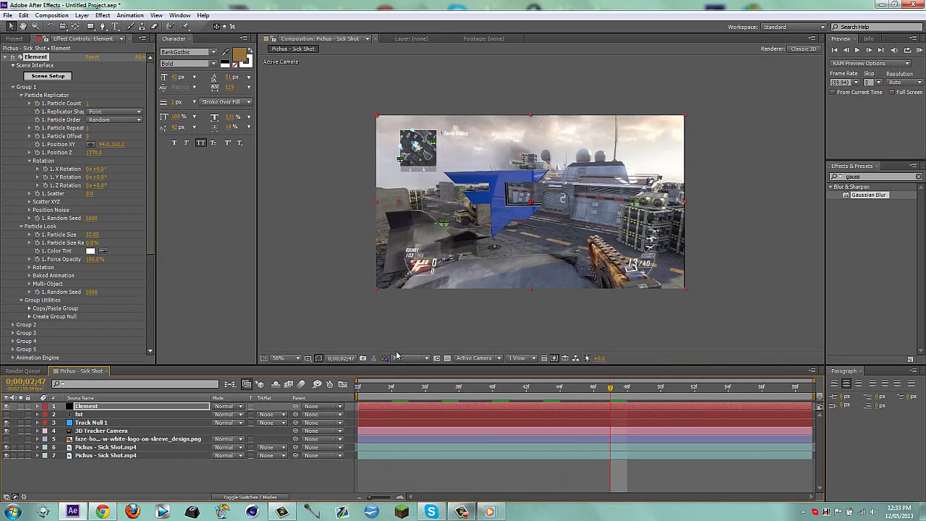
- Create a black 1280 x 720 solid named Matte at the clip's start and hide it and the Element layer
key(Home)
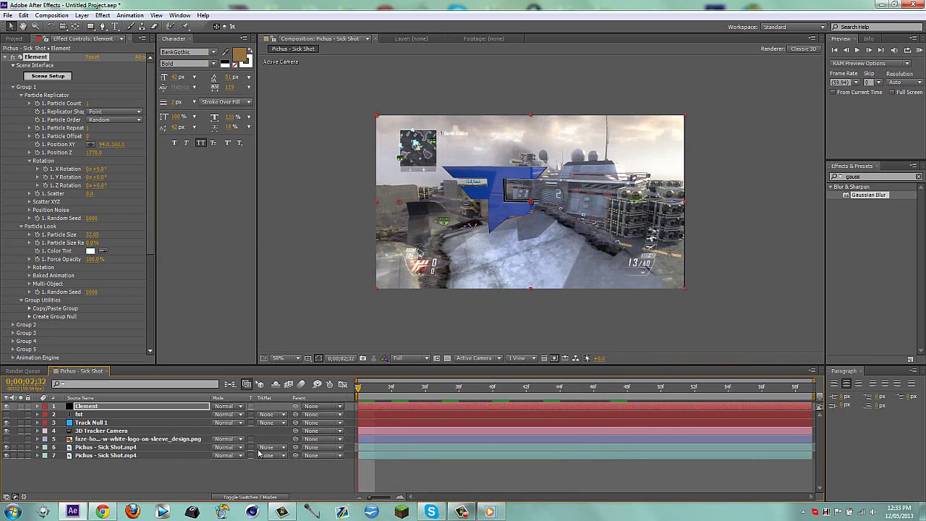
key(ctrl+y)
text(Matte)
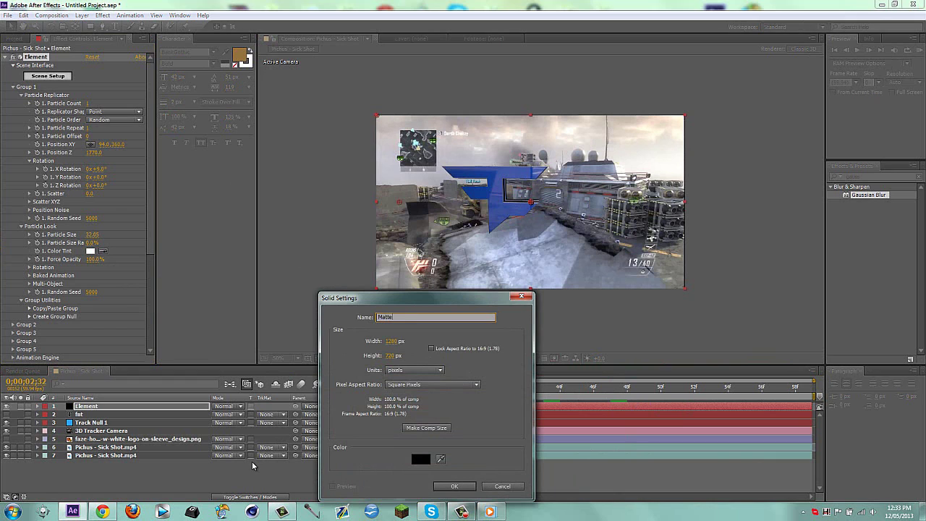
key(Return)
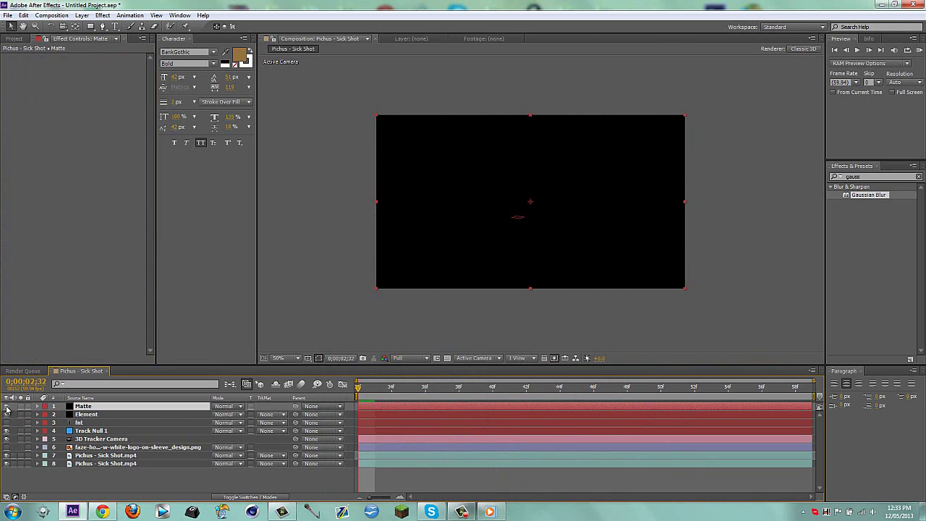
click(6, 406)
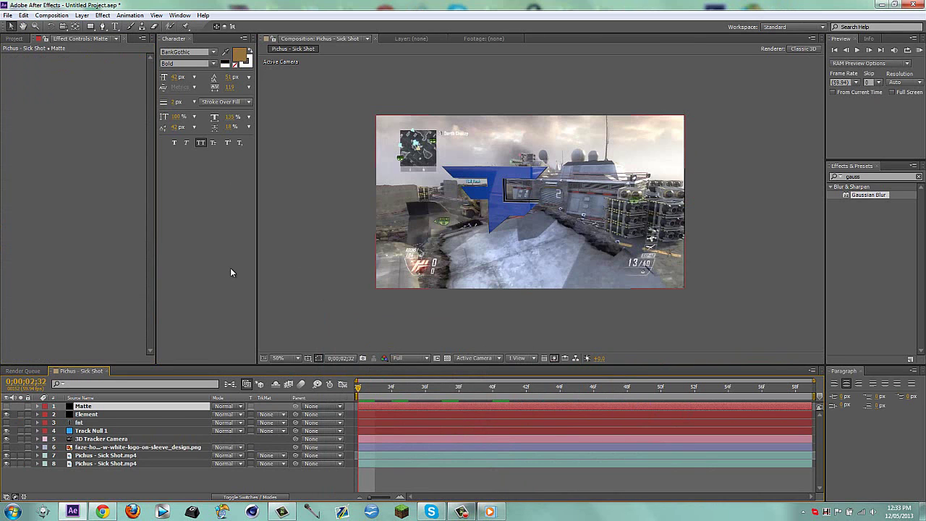
click(7, 413)
- Draw a closed Pen tool mask on the Matte layer around the foreground rock ledge, extending below the frame
key(g)
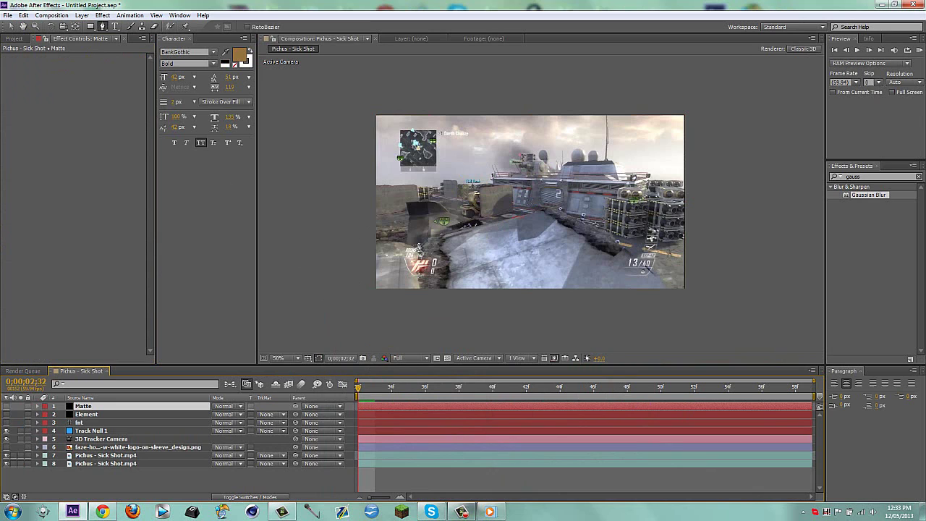
click(376, 232)
click(416, 226)
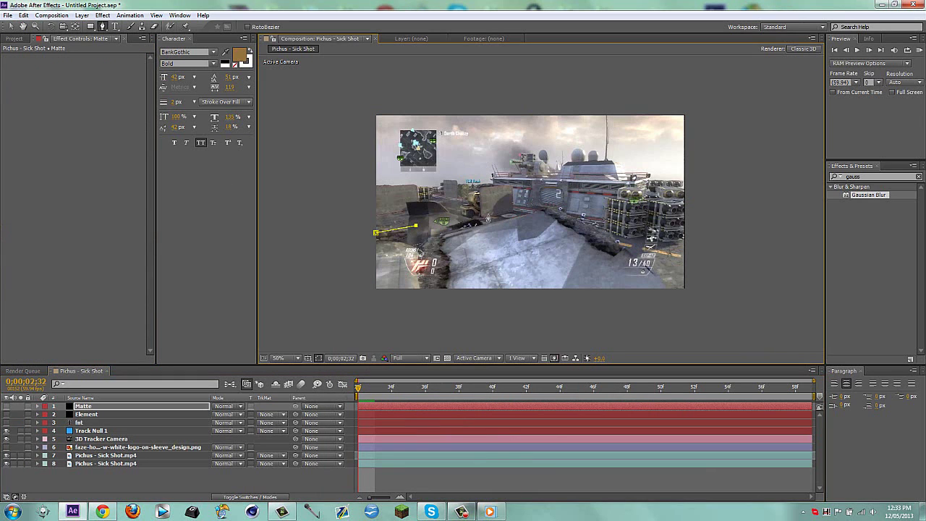
click(454, 228)
click(490, 225)
click(541, 210)
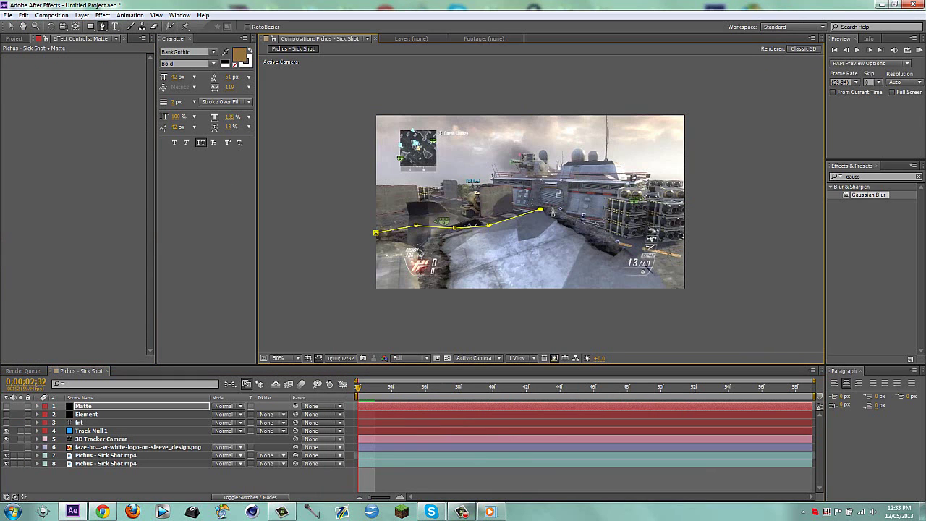
click(555, 209)
click(625, 242)
click(681, 297)
click(686, 307)
click(335, 307)
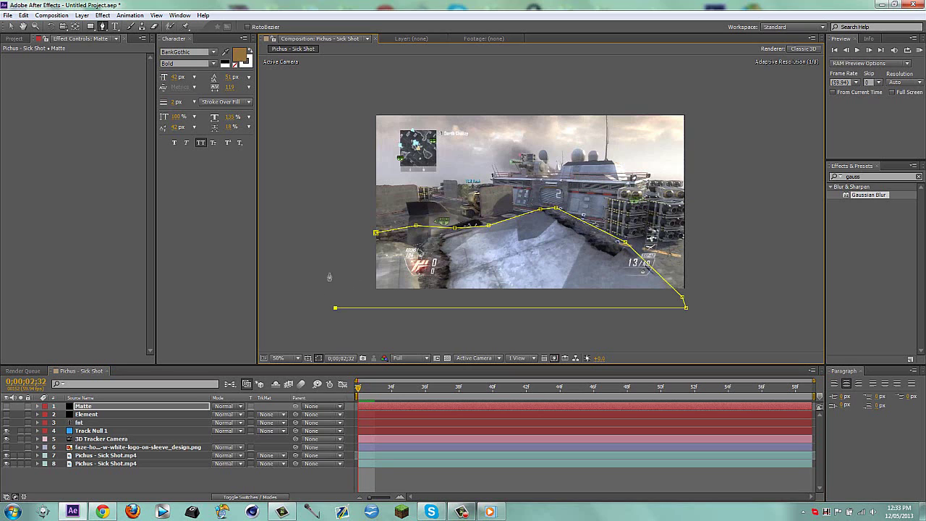
click(376, 233)
- Start keyframing the Matte mask path at 0;00;02;32 and reshape it to the foreground ledge at 0;00;02;42
key(m)
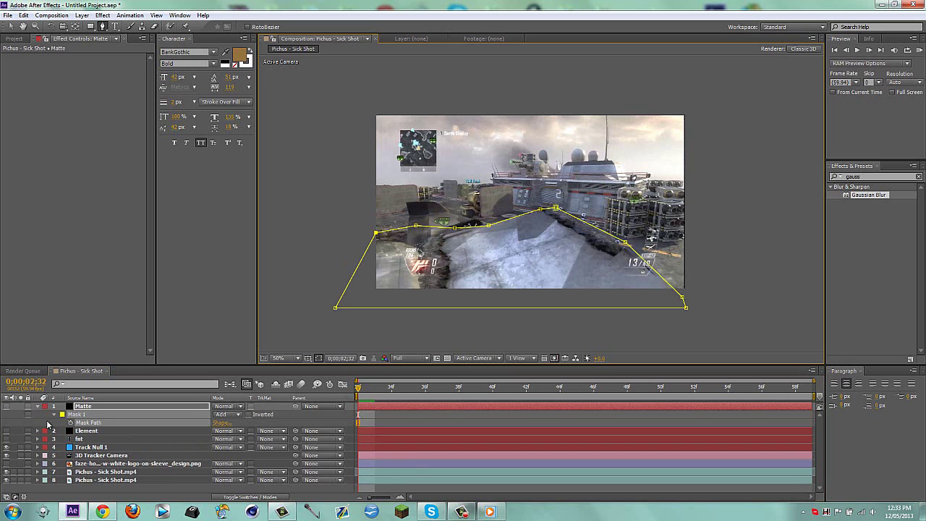
click(70, 423)
key(shift+Page_Down)
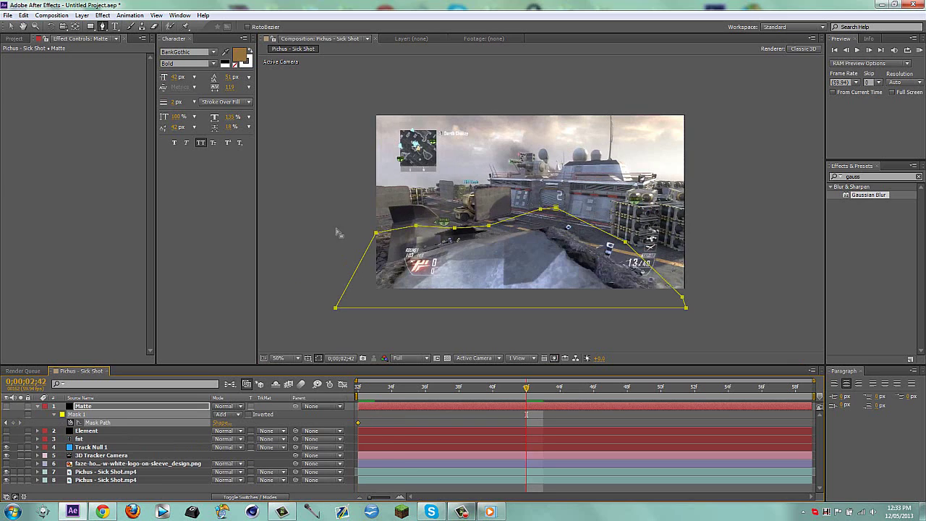
key(v)
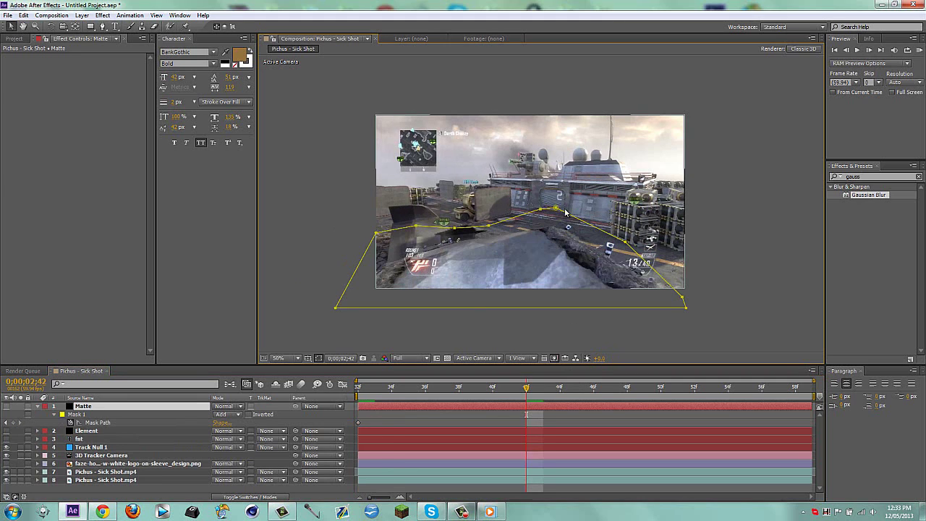
drag(556, 209, 364, 230)
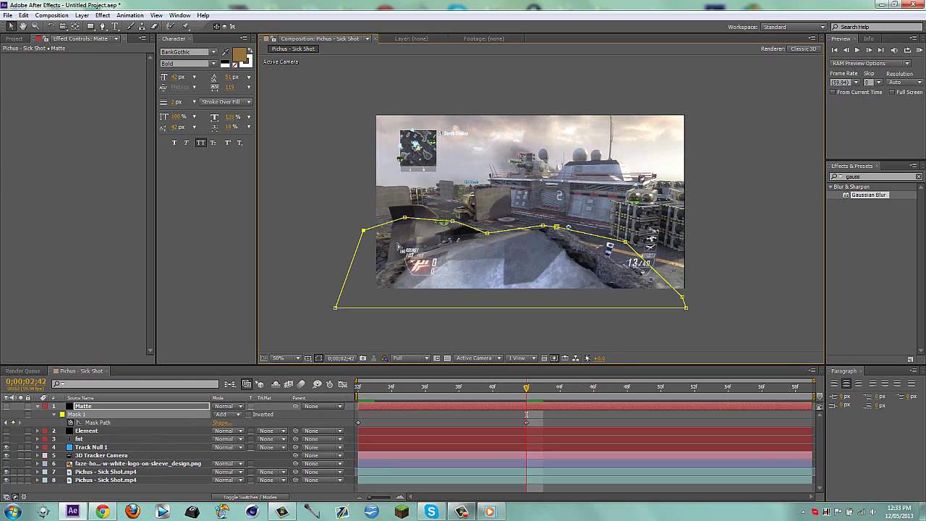
drag(619, 241, 631, 268)
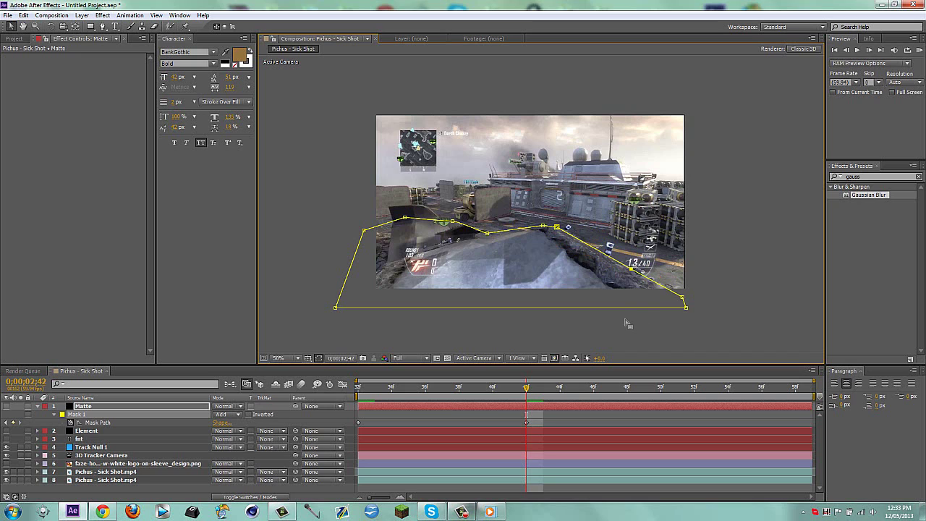
- Reshape the Matte mask path at 0;00;02;52 to follow the lower ledge and the weapon's edge
key(shift+Page_Down)
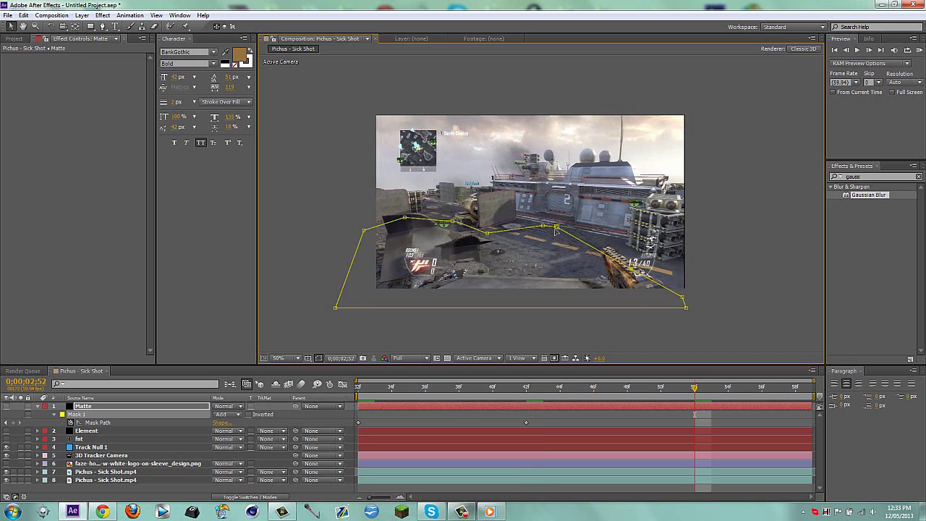
drag(556, 228, 474, 274)
drag(488, 233, 463, 273)
drag(452, 221, 439, 282)
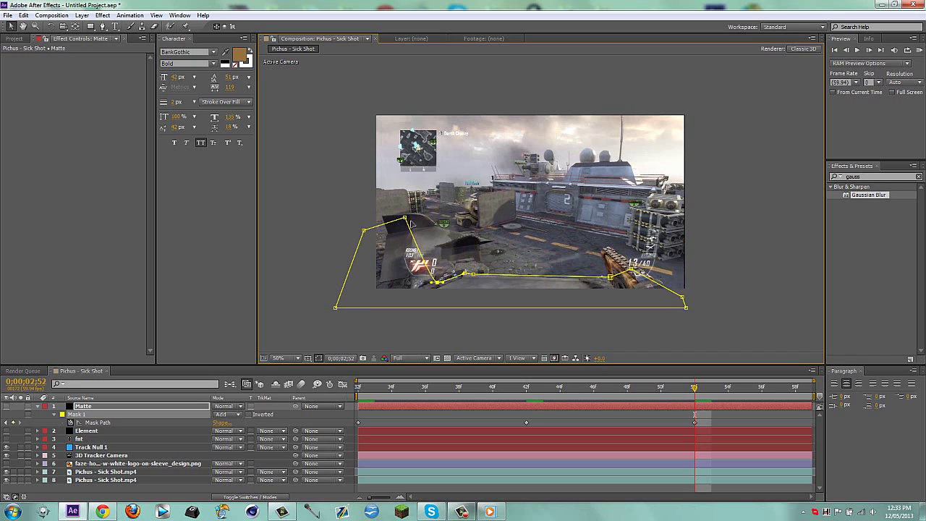
drag(405, 218, 378, 295)
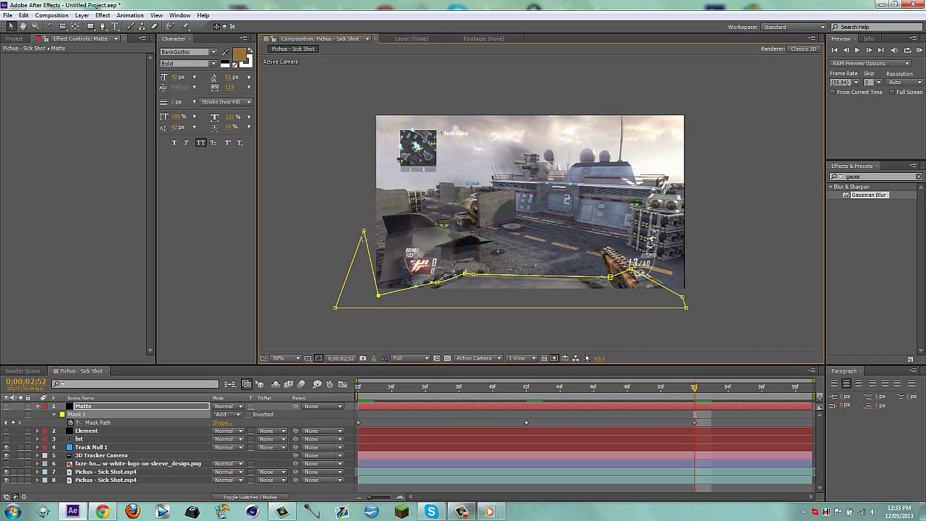
drag(364, 230, 352, 287)
drag(631, 269, 619, 297)
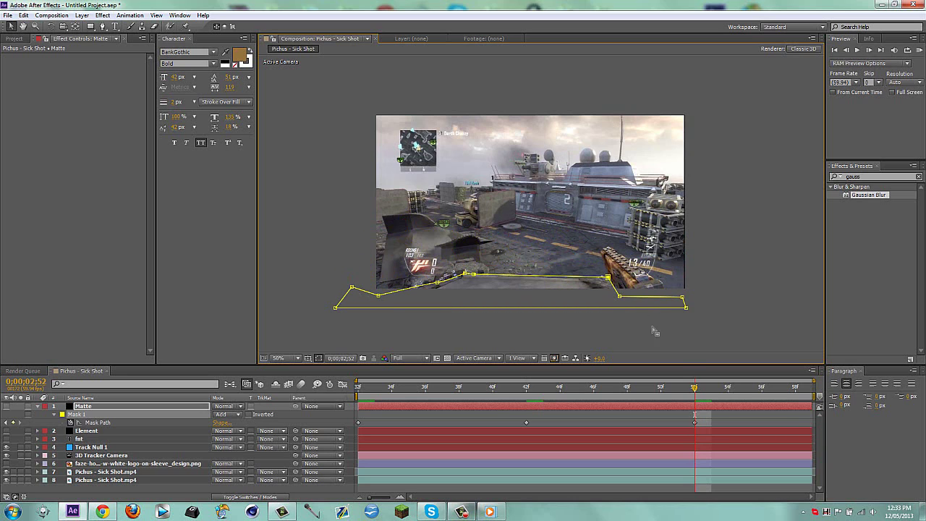
- Lower the Matte mask points to the remaining ledge at 0;00;02;54
drag(694, 387, 736, 391)
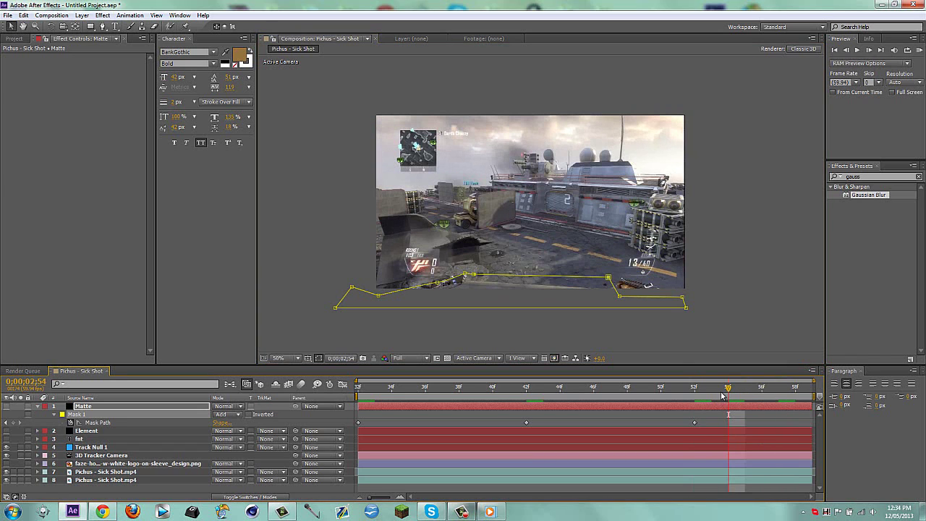
drag(609, 277, 617, 289)
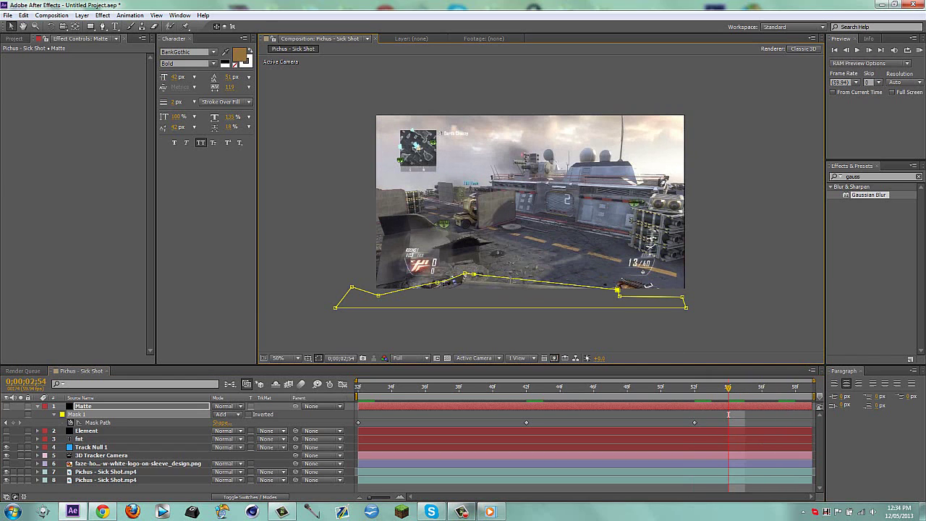
drag(471, 275, 438, 291)
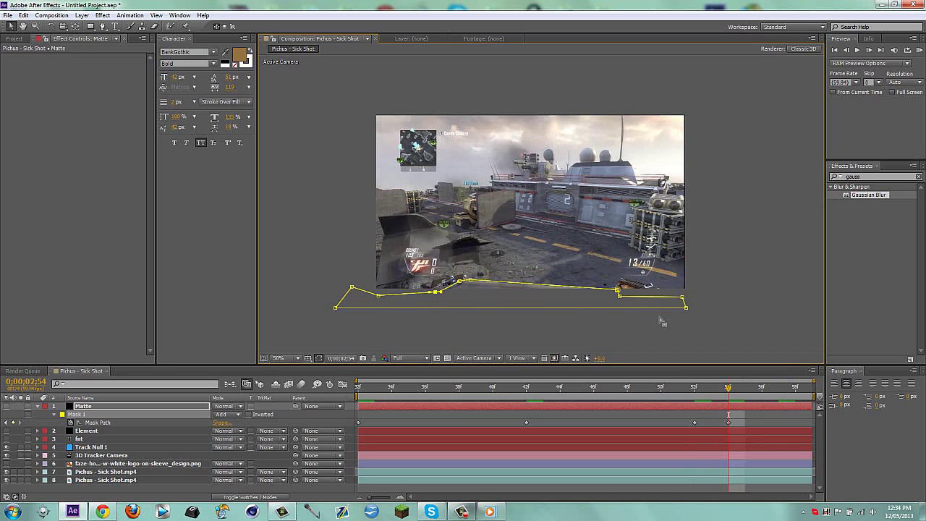
- Lower the Matte mask points to the remaining ledge at 0;00;02;55 and trim the layer's end at 0;00;02;56
key(Page_Down)
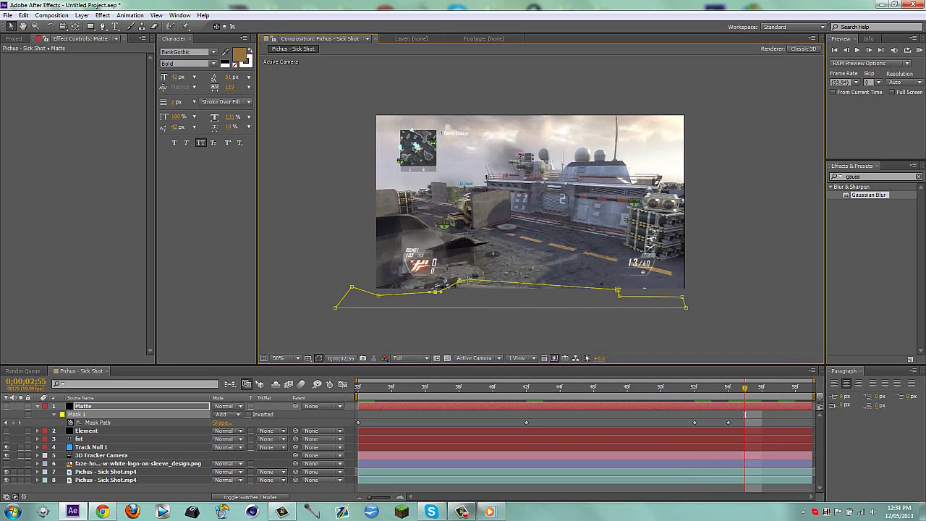
drag(469, 281, 469, 285)
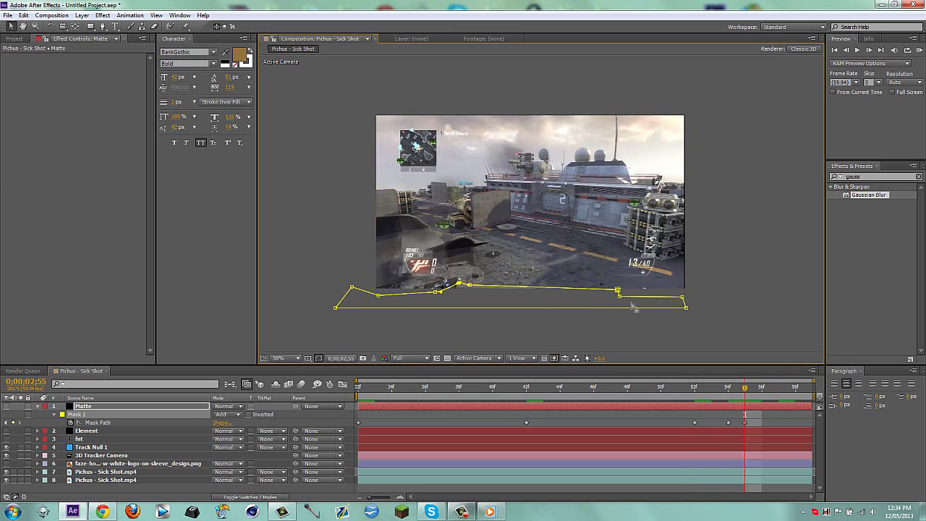
drag(618, 290, 615, 294)
key(Page_Down)
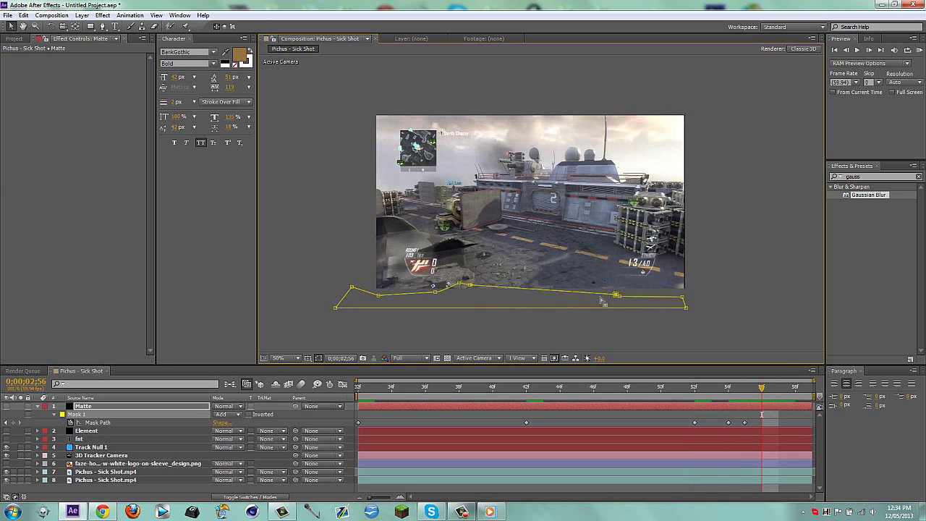
key(alt+bracketright)
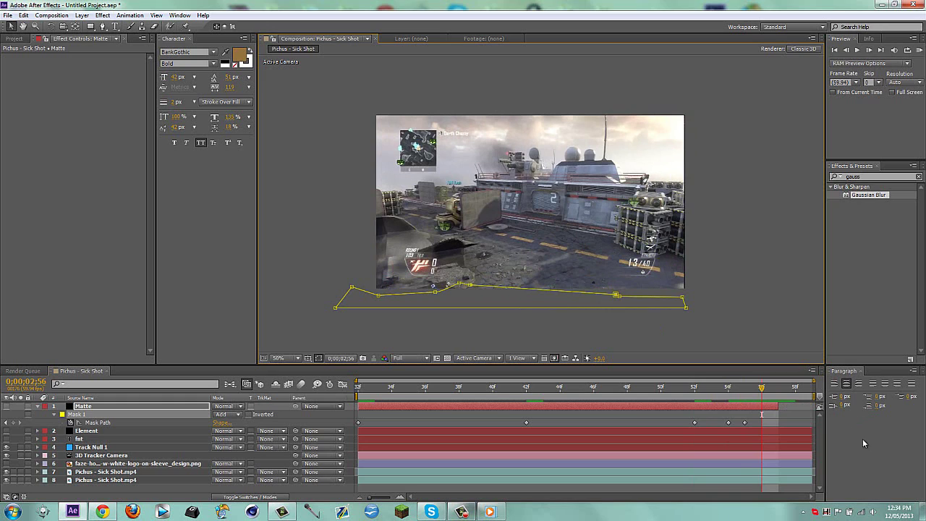
click(777, 312)
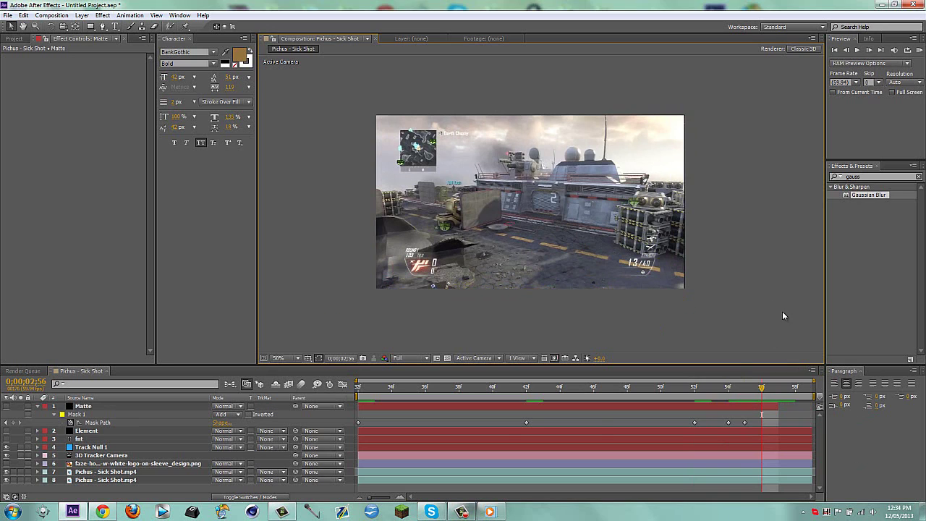
- Set the Matte layer's mask feather to 10 pixels
click(113, 407)
key(f)
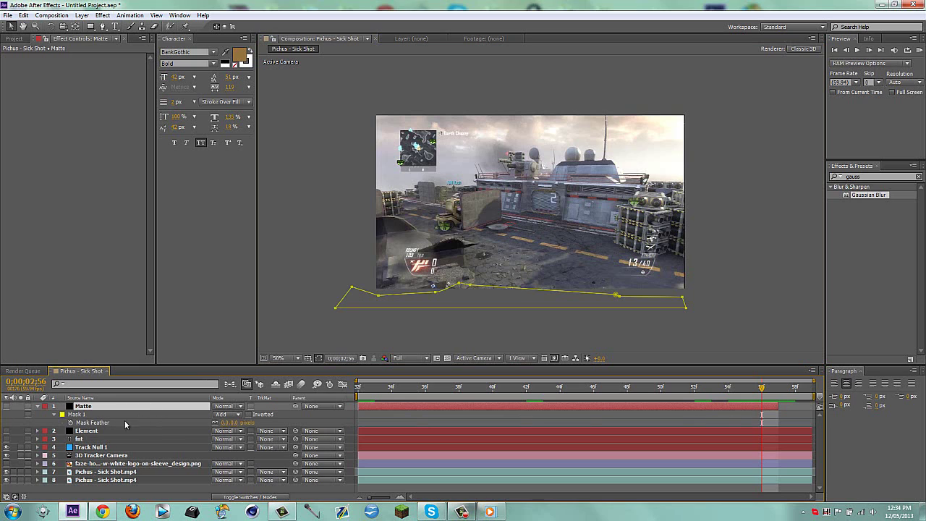
click(227, 423)
text(10)
key(Return)
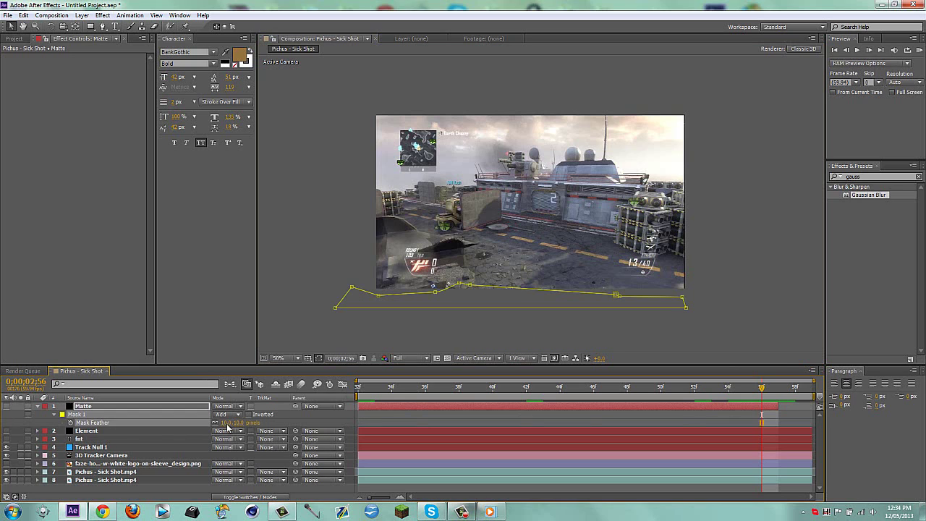
key(f)
- Make the Element layer visible at 0;00;02;32 and give it the Alpha Inverted Matte from the Matte layer
click(448, 357)
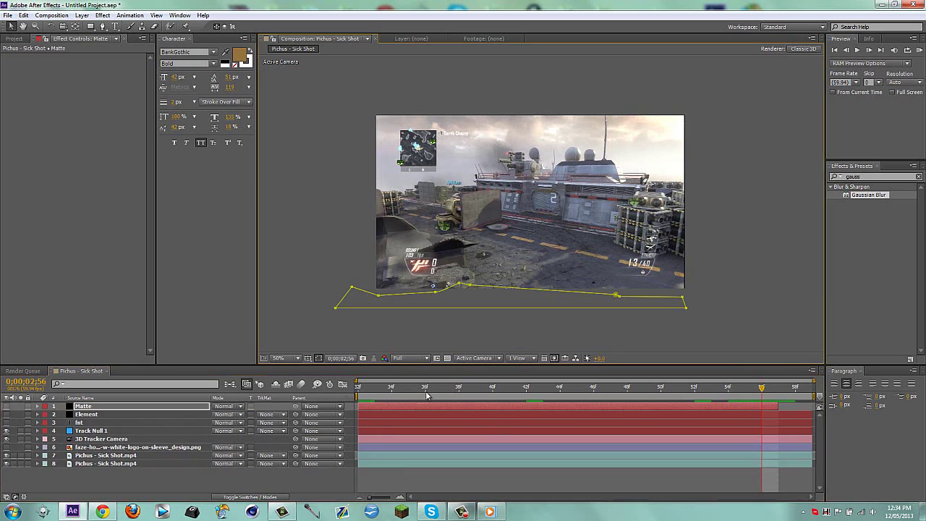
drag(372, 392, 357, 392)
click(222, 476)
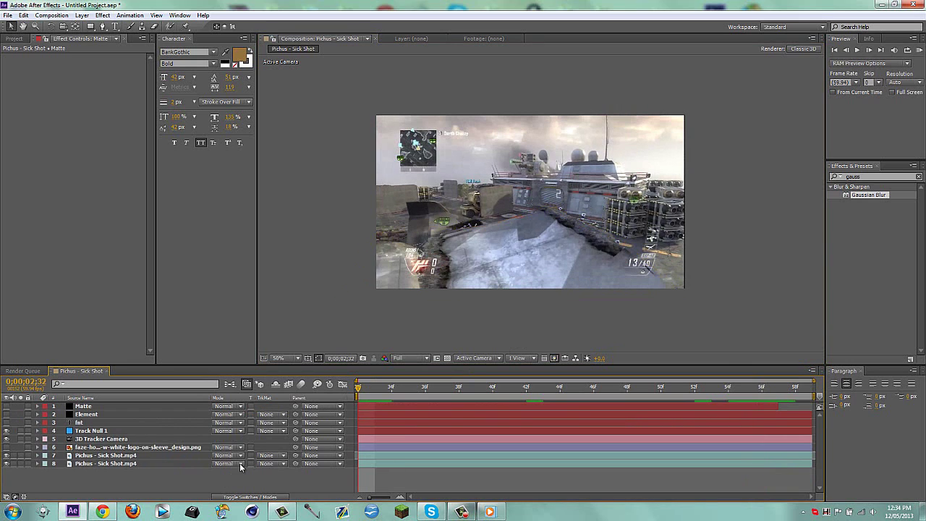
click(101, 415)
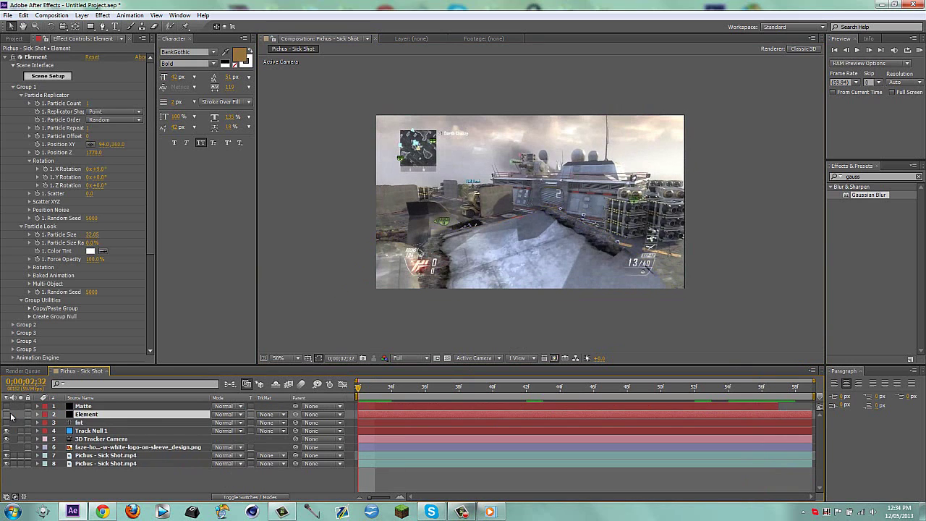
click(10, 415)
click(6, 414)
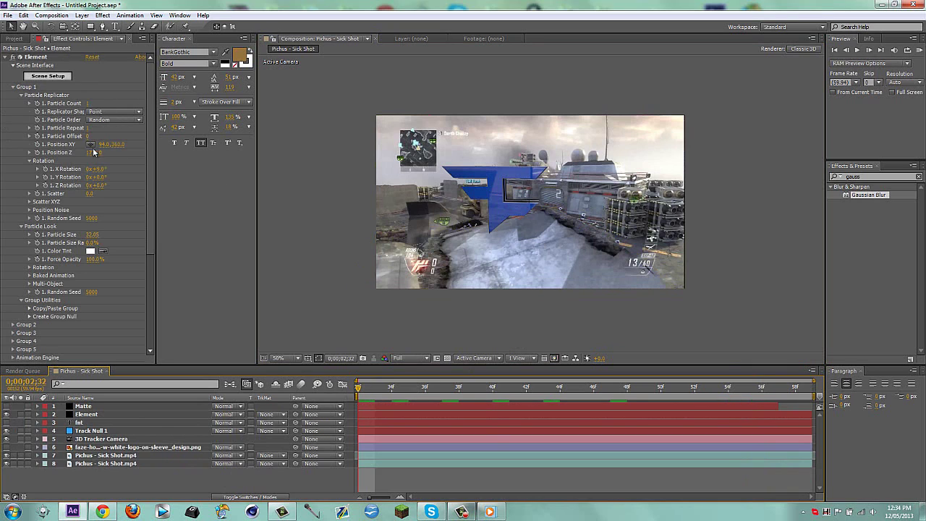
click(278, 414)
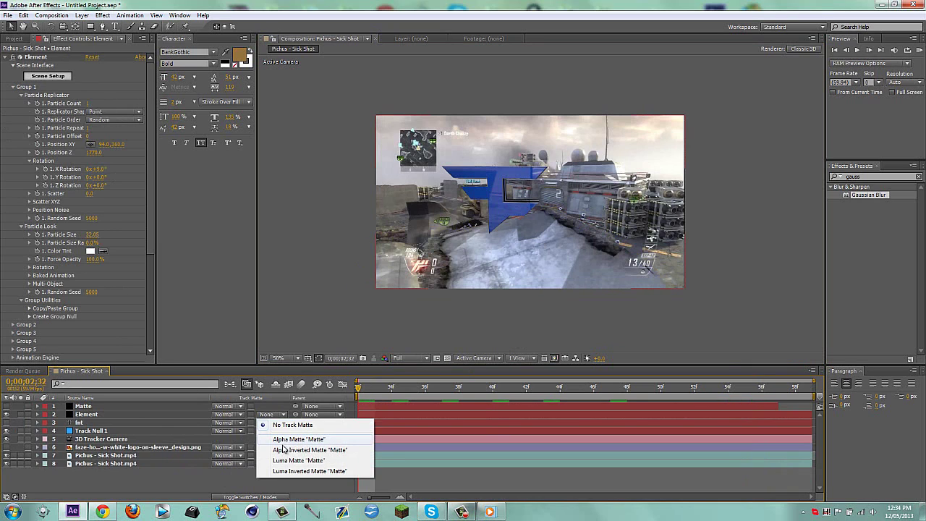
click(277, 446)
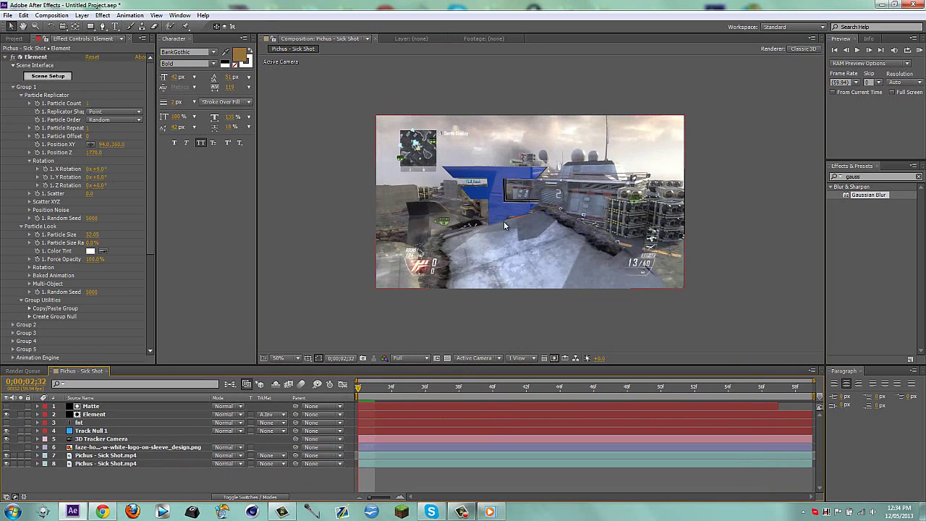
- Set the logo's Y Rotation to -24° and start keyframing Position XY with 94, 1434 at 0;00;02;32, hiding it behind the ledge
drag(127, 144, 250, 146)
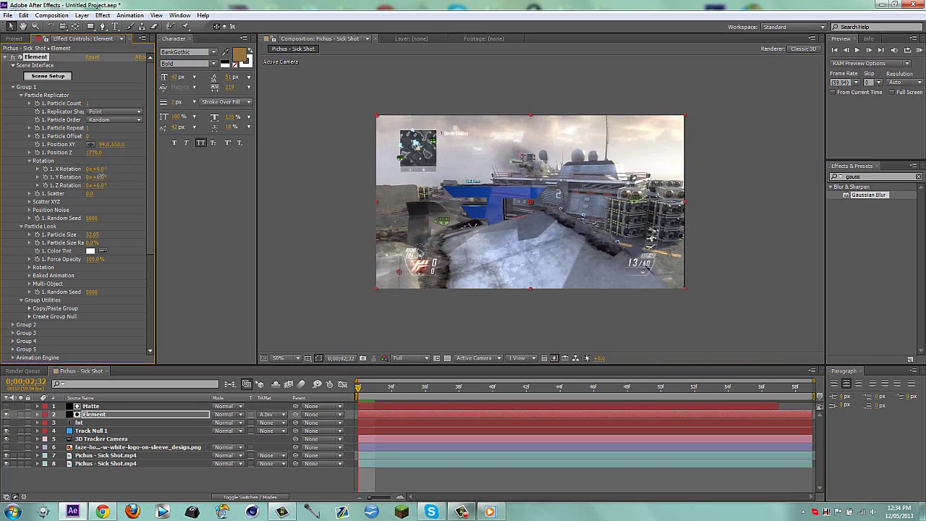
drag(96, 176, 91, 179)
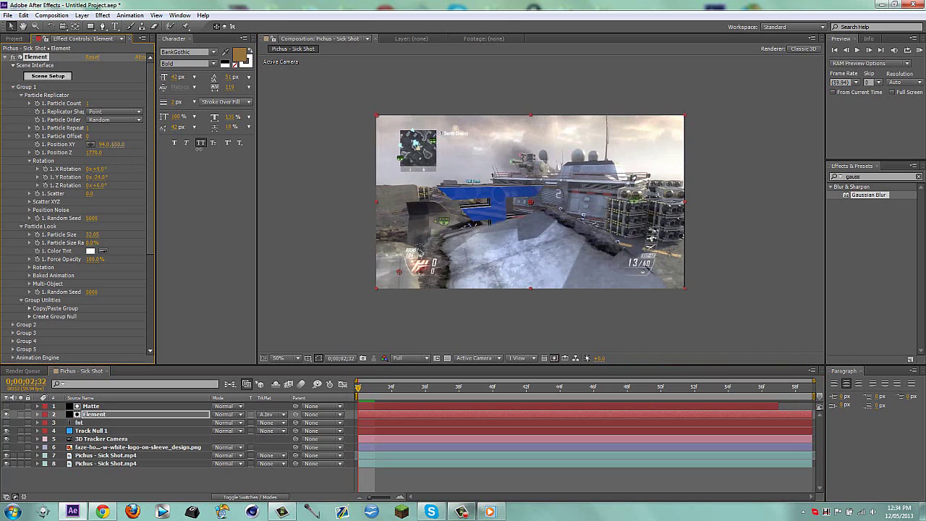
drag(203, 150, 411, 158)
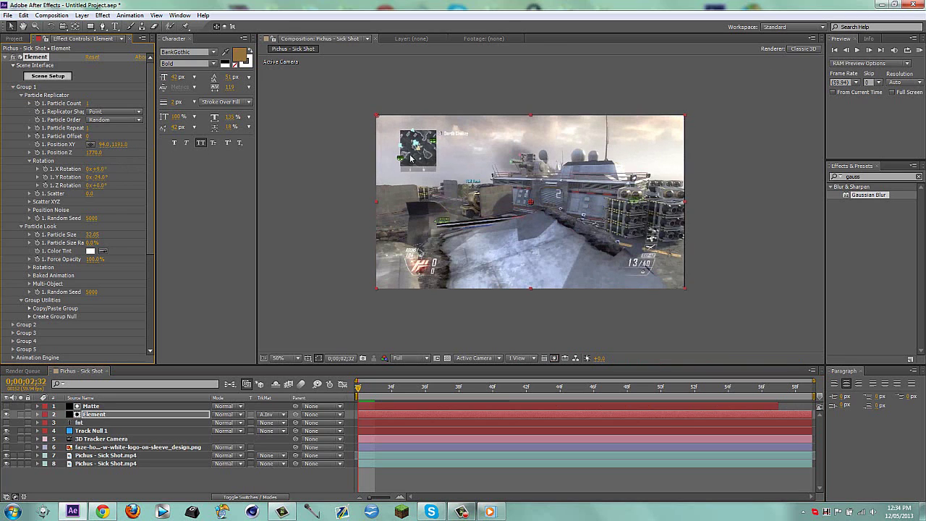
drag(120, 144, 246, 137)
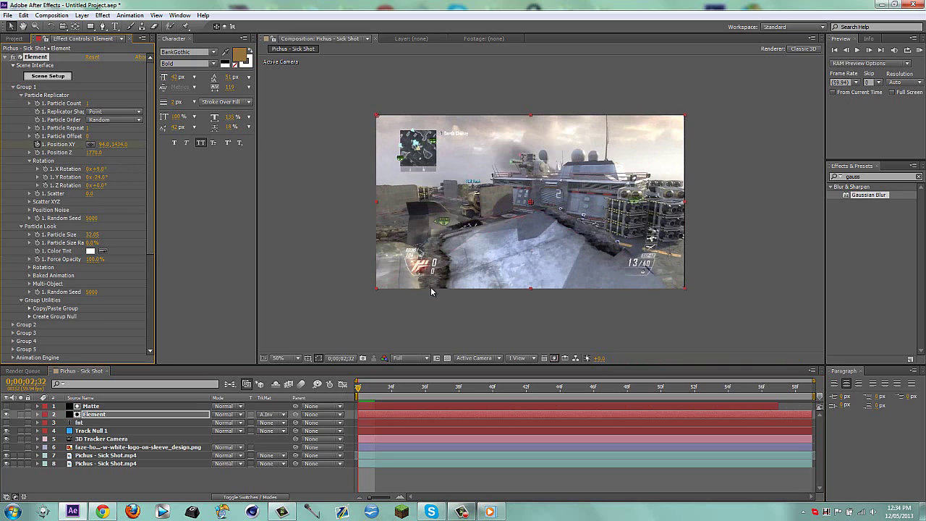
- Raise the logo at 0;00;02;52 by keyframing its Position XY to 94, 673
key(space)
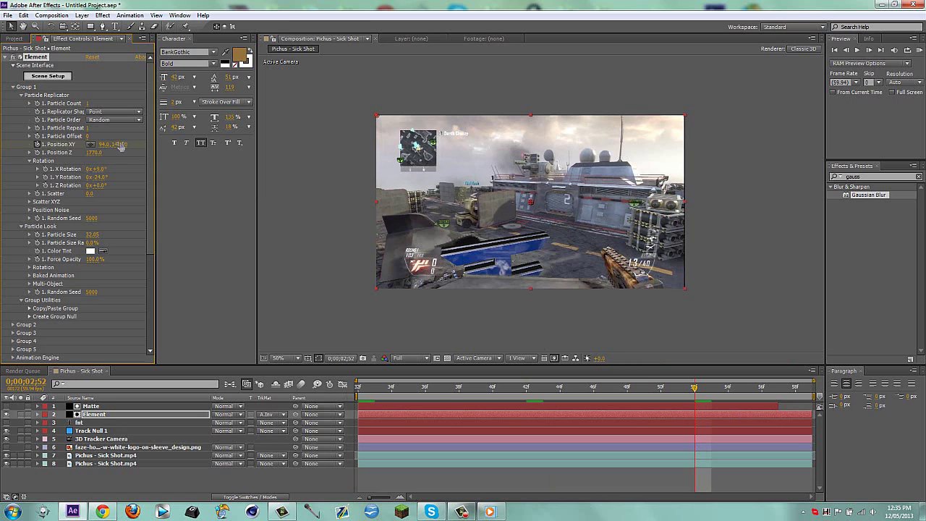
drag(15, 144, 7, 144)
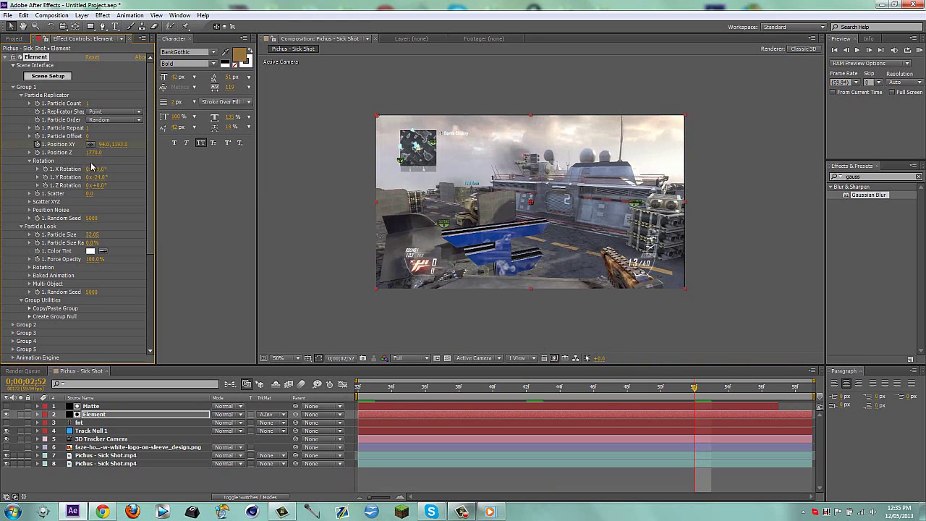
drag(116, 144, 94, 144)
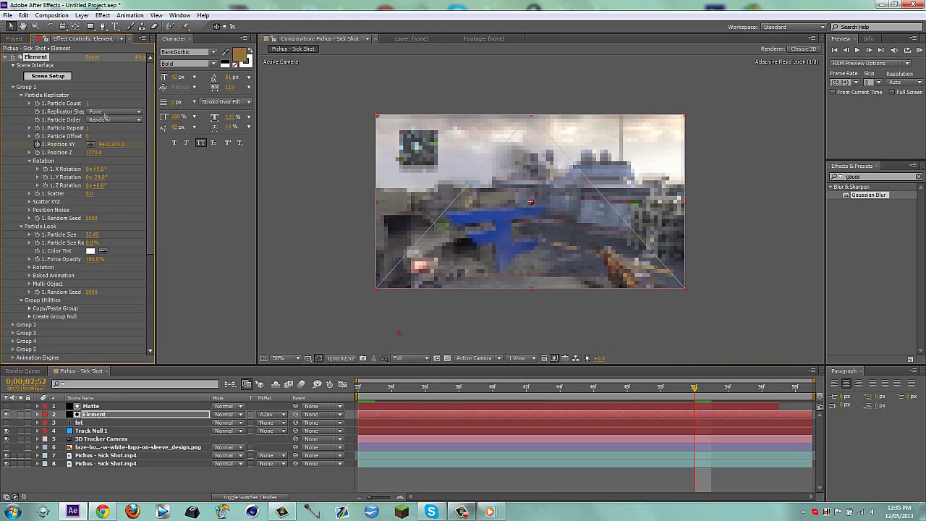
drag(2, 144, 0, 144)
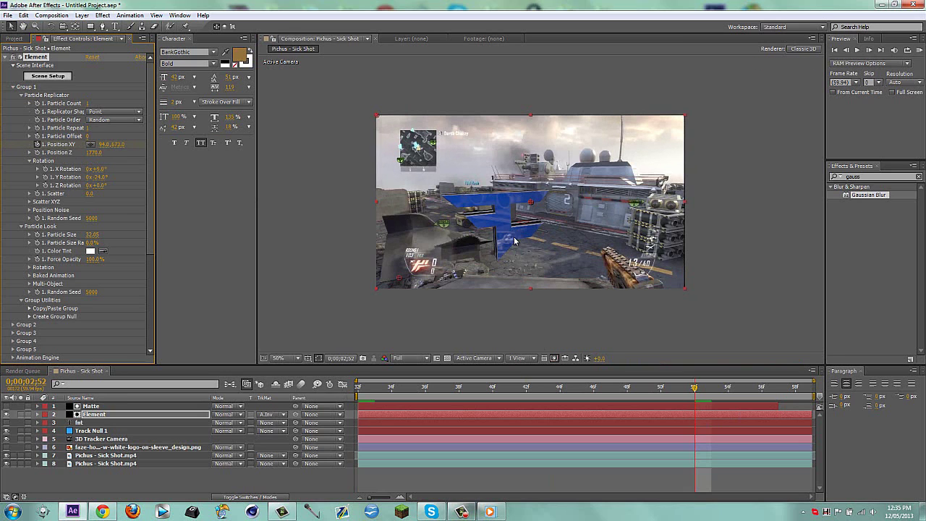
- Examine the logo's placement from 0;00;02;56 to 0;00;02;58 and the Matte layer's mask path keyframes
click(779, 391)
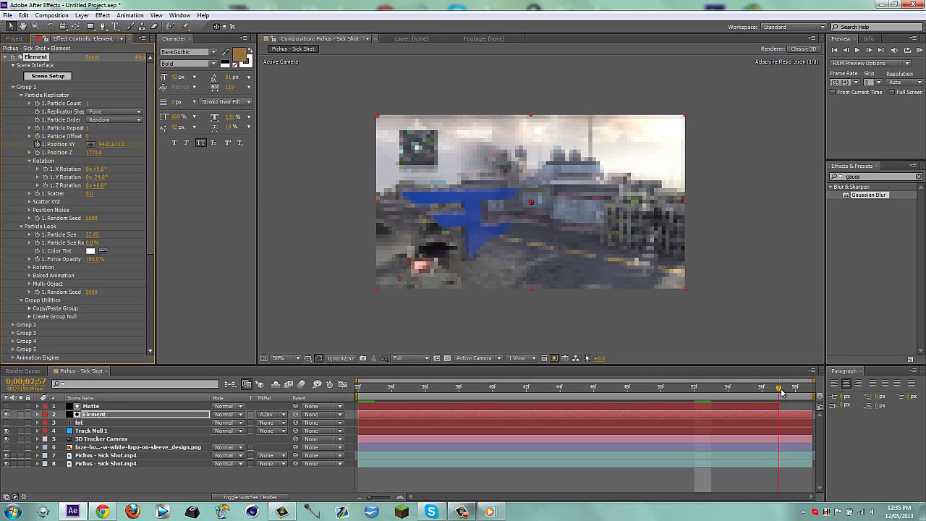
click(796, 390)
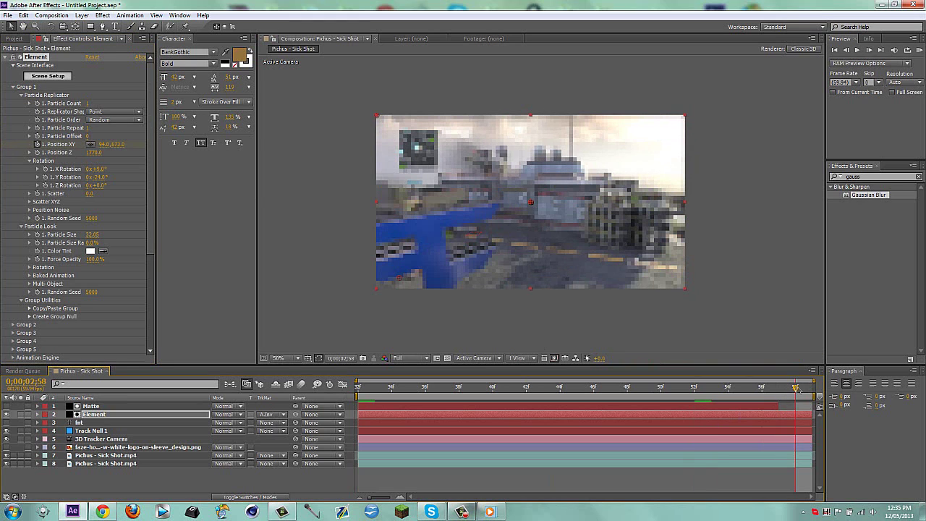
click(780, 390)
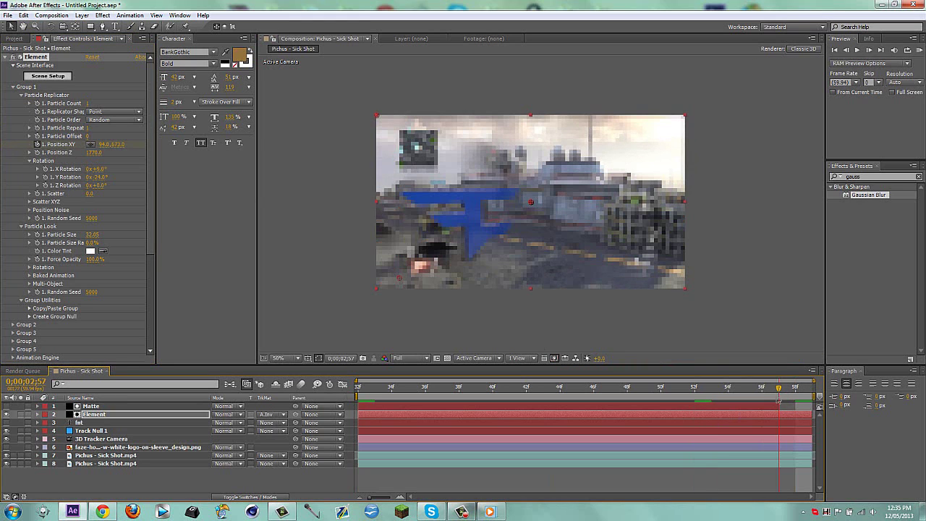
key(Page_Up)
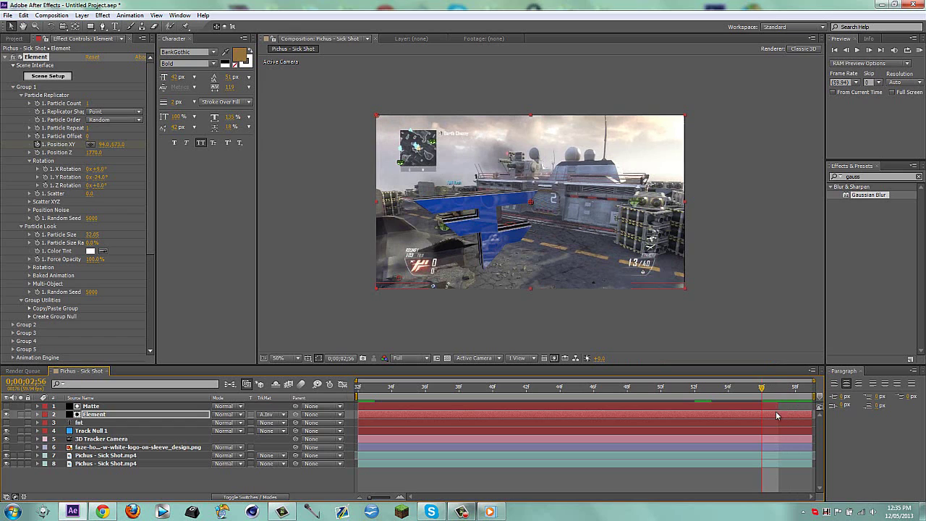
click(766, 407)
key(m)
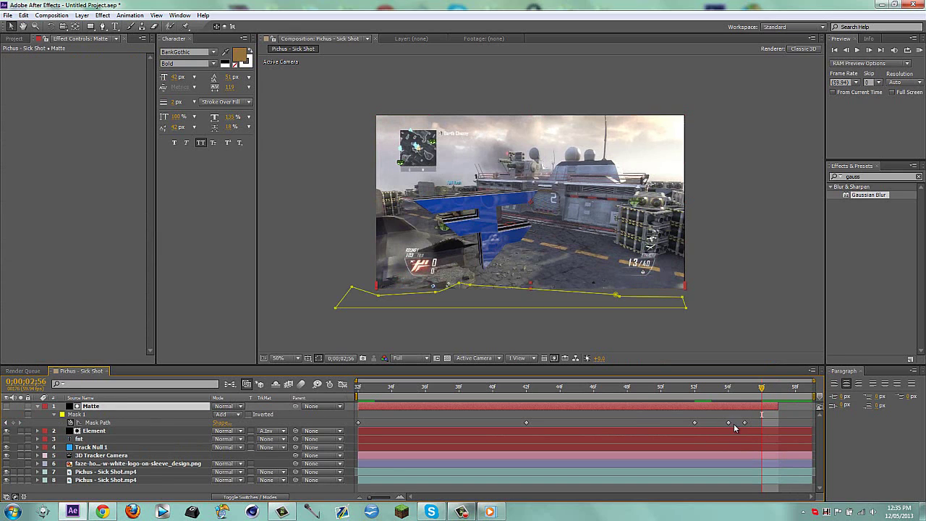
key(m)
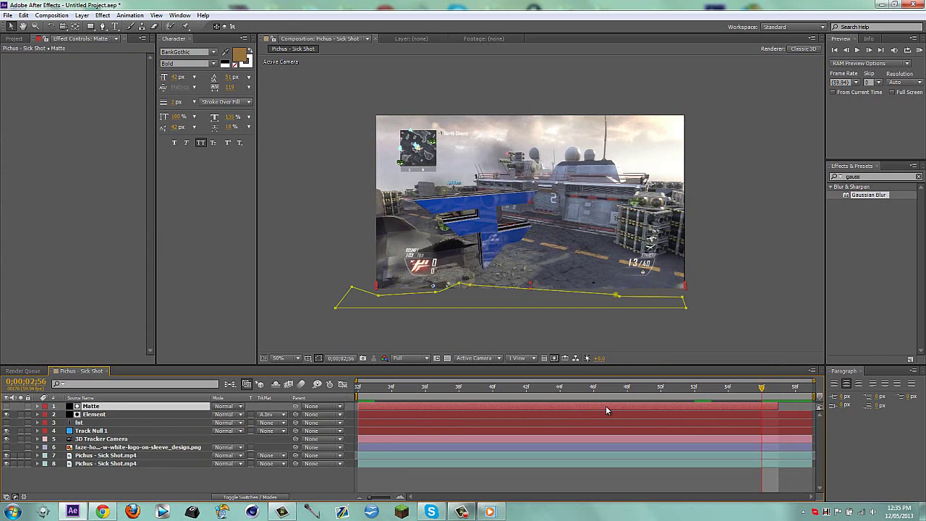
- Show the Element layer's keyframes and move the second Position XY keyframe to 0;00;02;48
click(581, 414)
key(u)
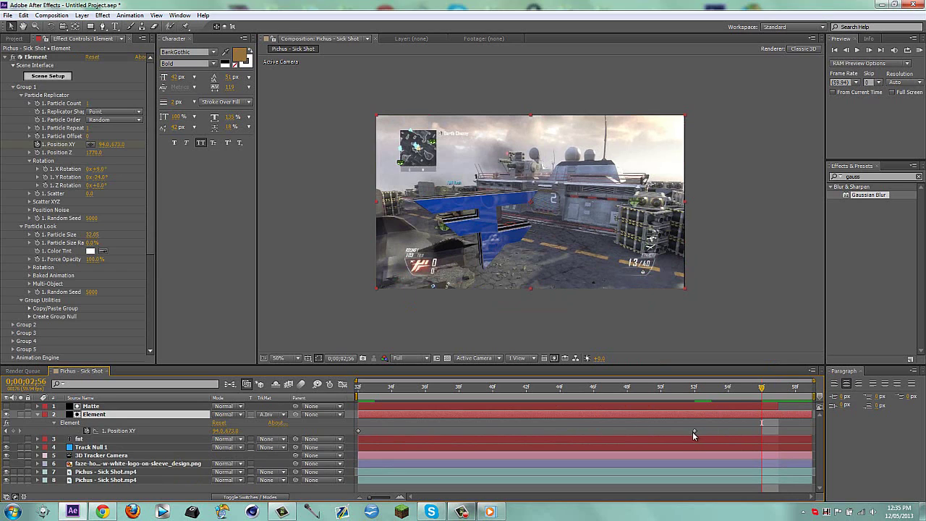
drag(694, 431, 640, 432)
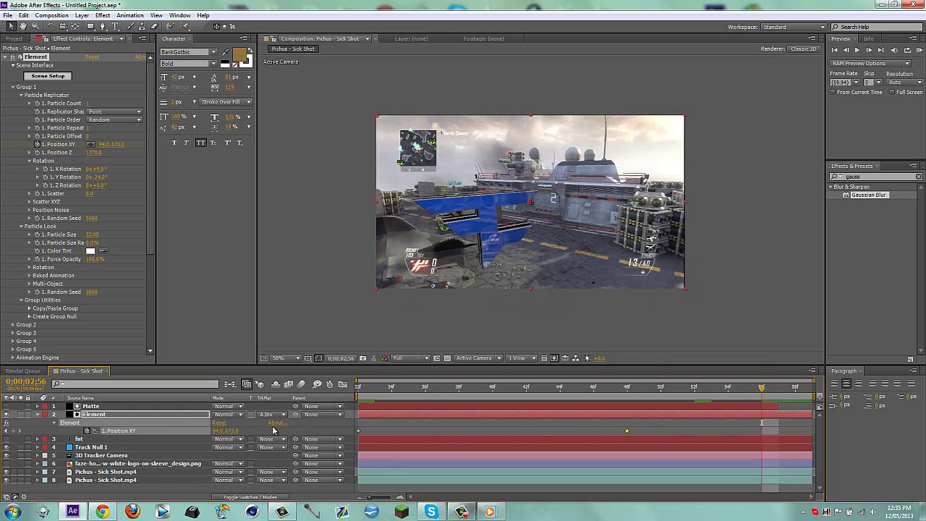
- Sink the logo below the frame at 0;00;02;56 by keyframing its Position XY to 94, 2344
drag(275, 429, 893, 435)
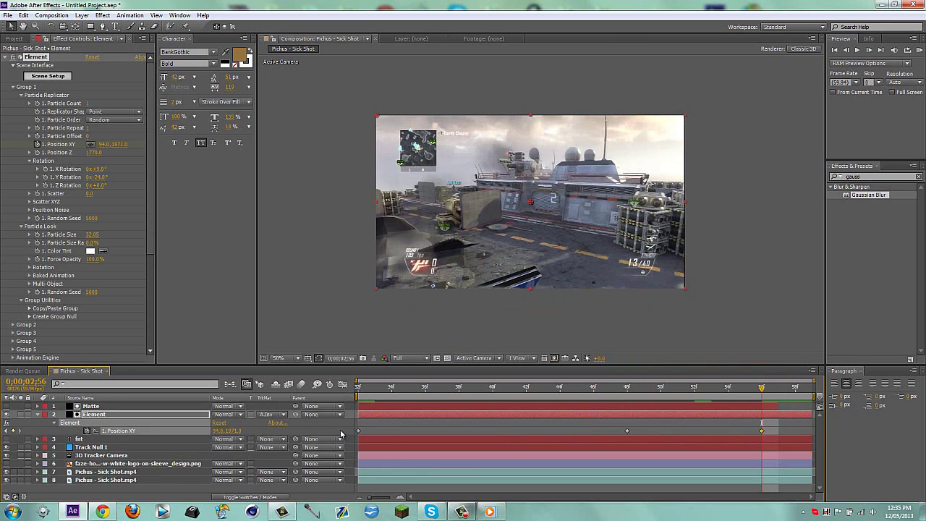
click(242, 430)
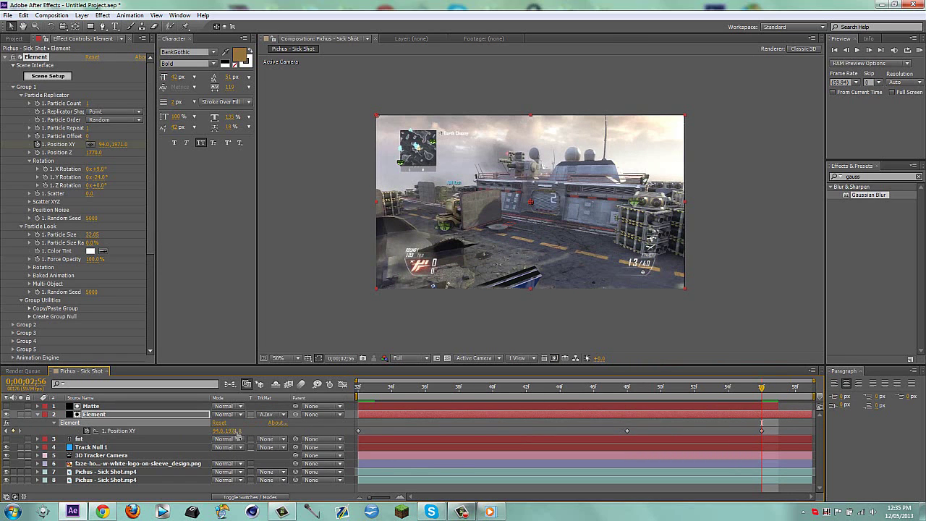
drag(232, 431, 250, 447)
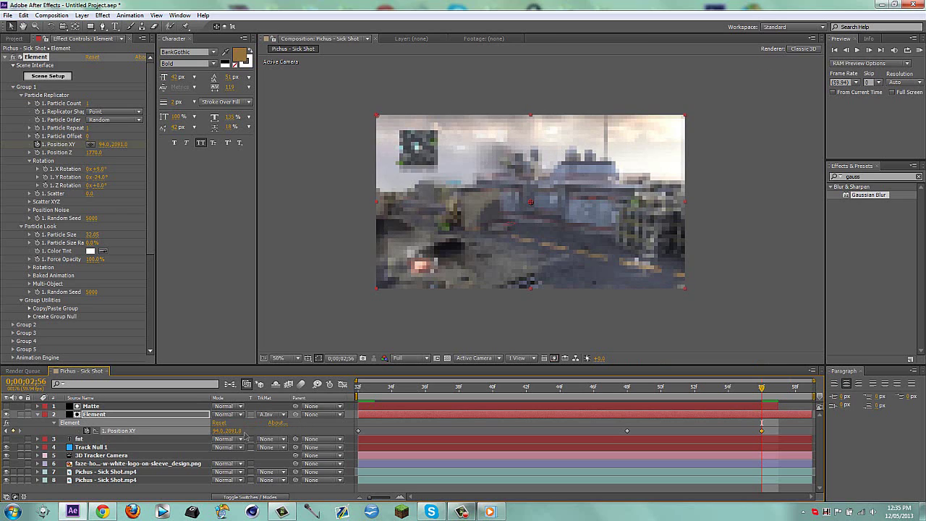
drag(253, 430, 766, 429)
- Apply Easy Ease to all three Position XY keyframes of the Element layer
click(561, 349)
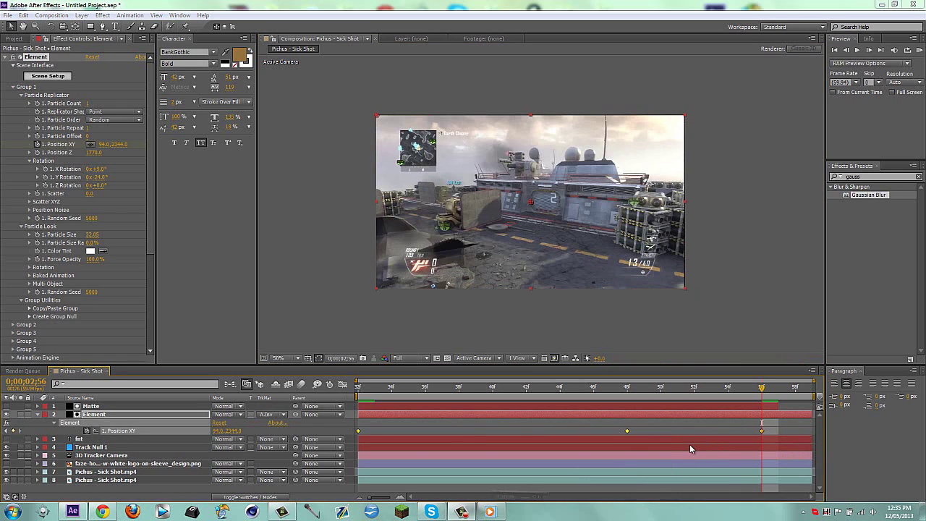
right_click(626, 436)
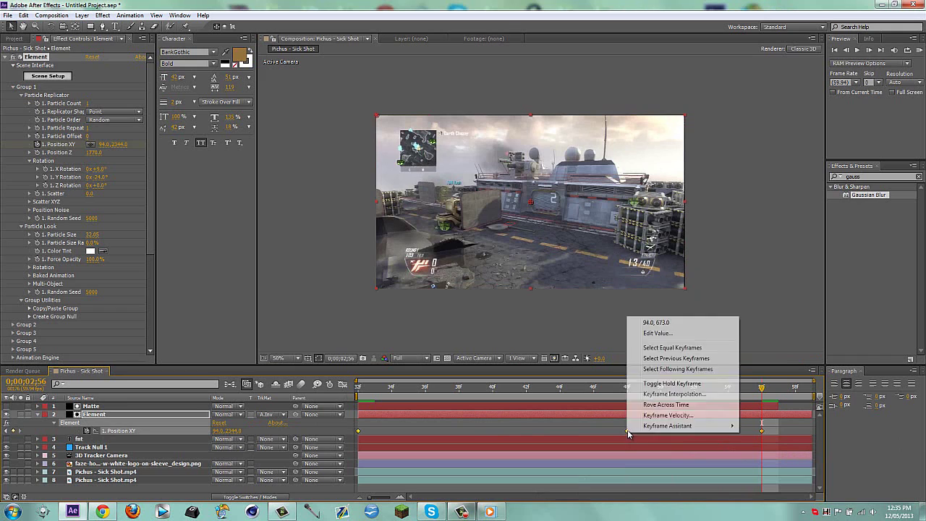
mouse_move(651, 425)
click(764, 447)
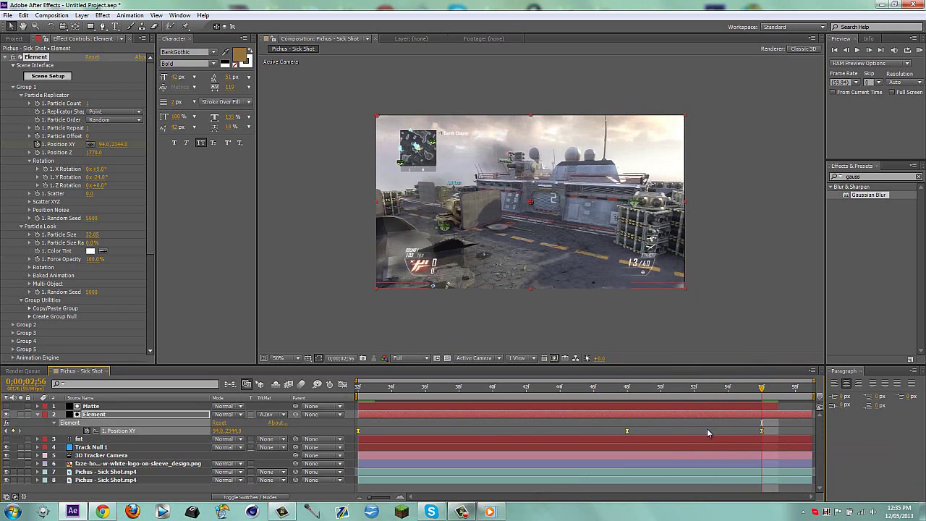
- Assign the fnt text layer to Path Layer 2 of the Element effect with the playhead at 0;00;02;32
click(397, 412)
key(Home)
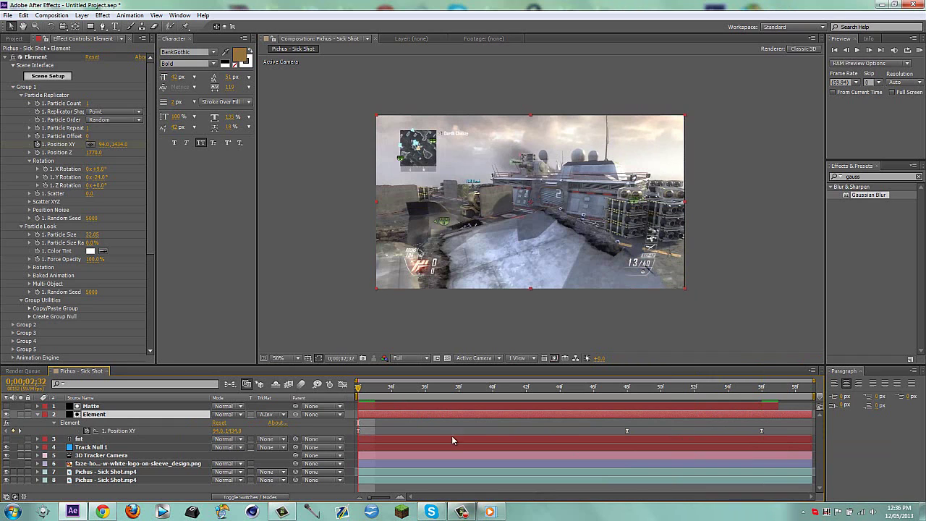
click(12, 87)
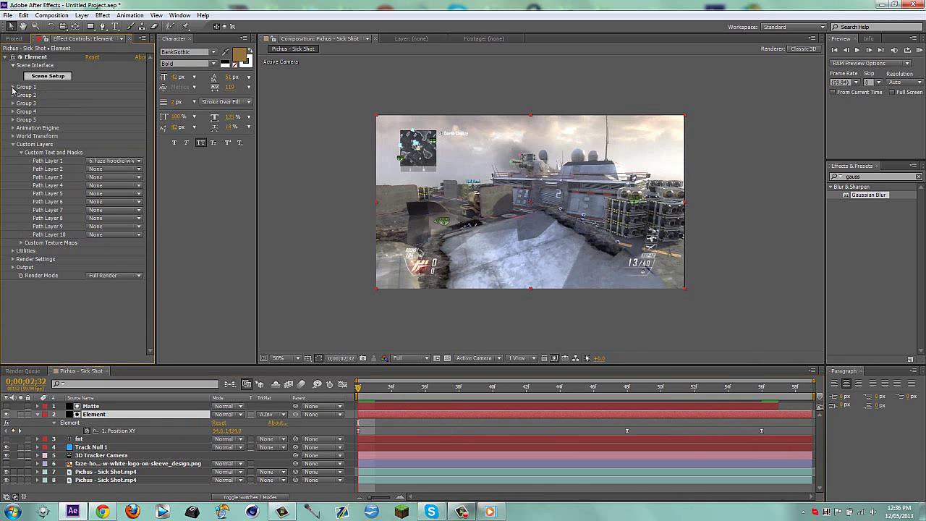
click(102, 169)
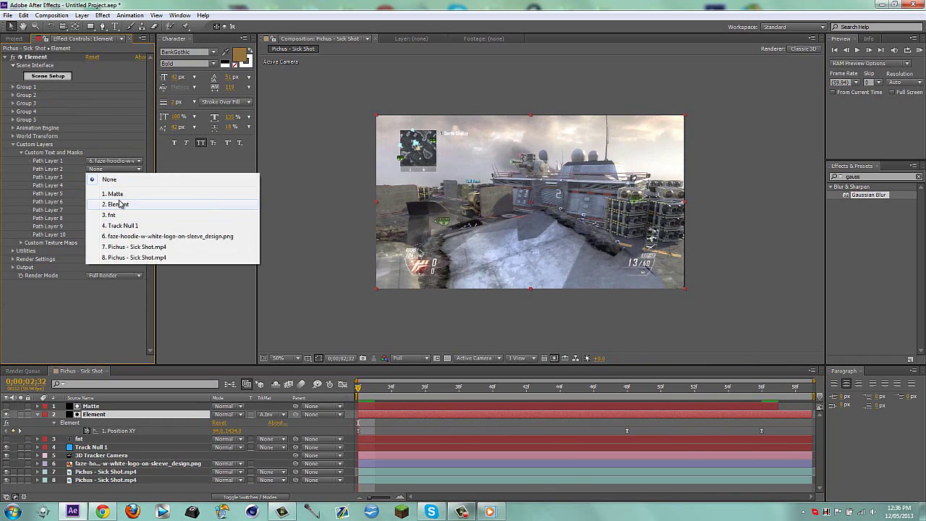
click(110, 214)
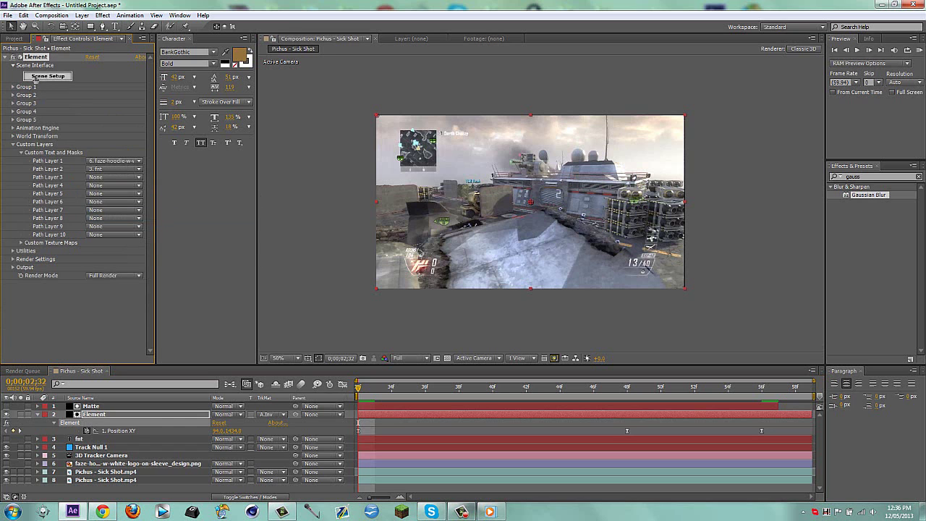
- Duplicate the logo's extrusion model in Scene Setup, and set the copy to Custom Path 2 and group 2
click(48, 76)
right_click(674, 71)
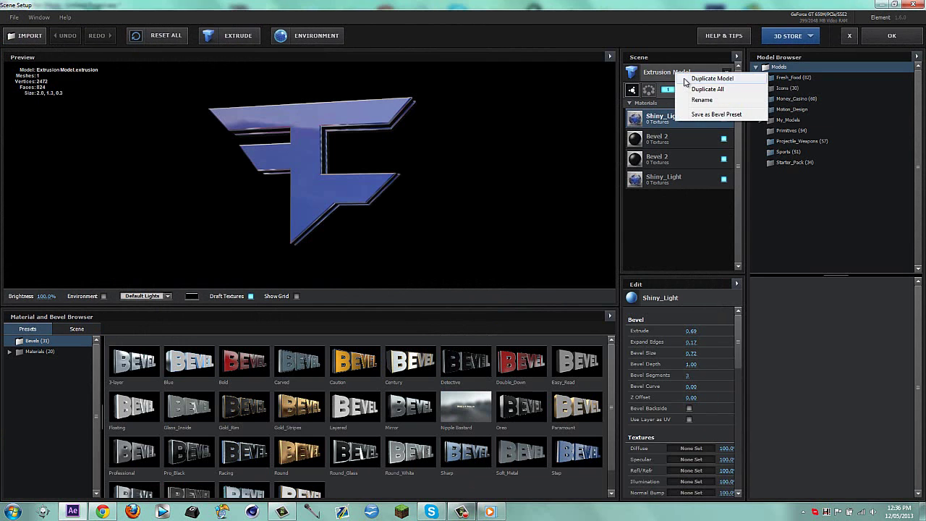
click(683, 76)
click(667, 89)
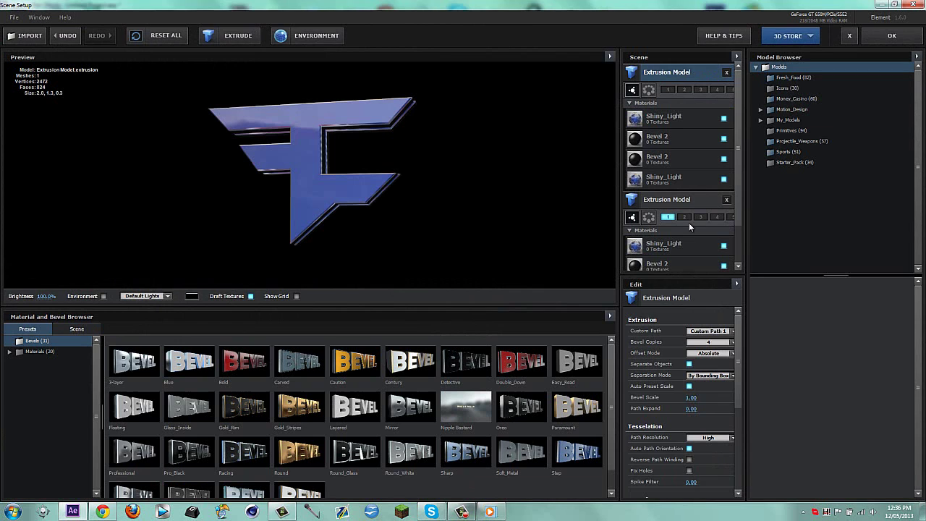
click(709, 331)
click(716, 345)
click(684, 89)
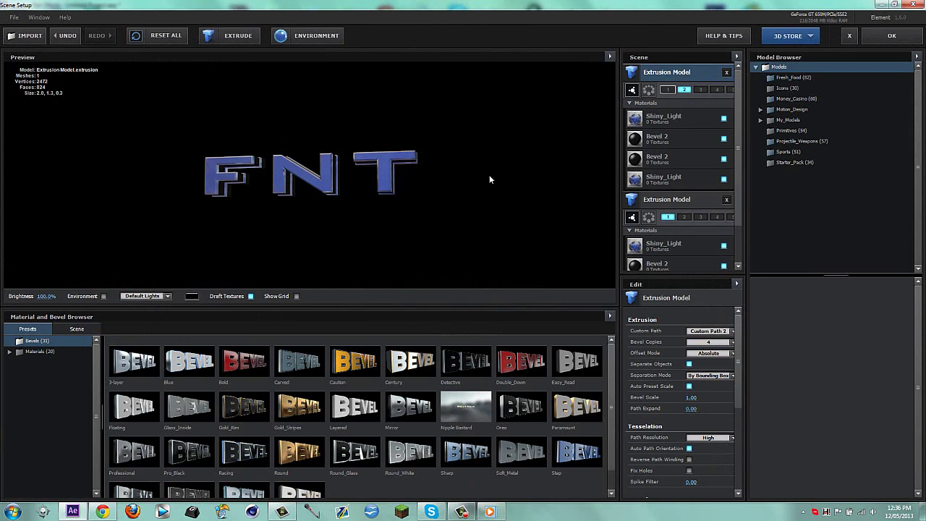
scroll(313, 171, up, 4)
drag(313, 171, 391, 217)
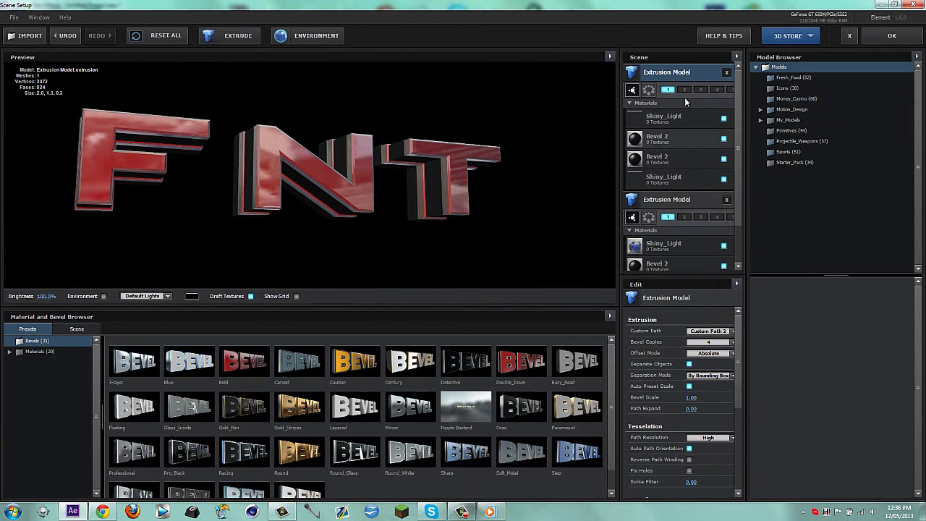
click(683, 89)
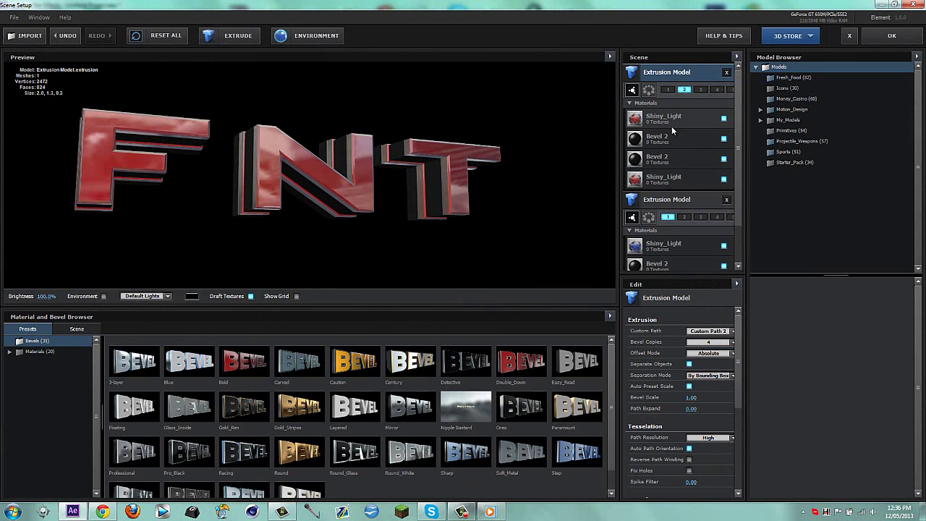
- Try a different Bevel Size on the FNT model's first Shiny_Light material, undo it, and reset its Bevel Curve to 0.00
click(673, 119)
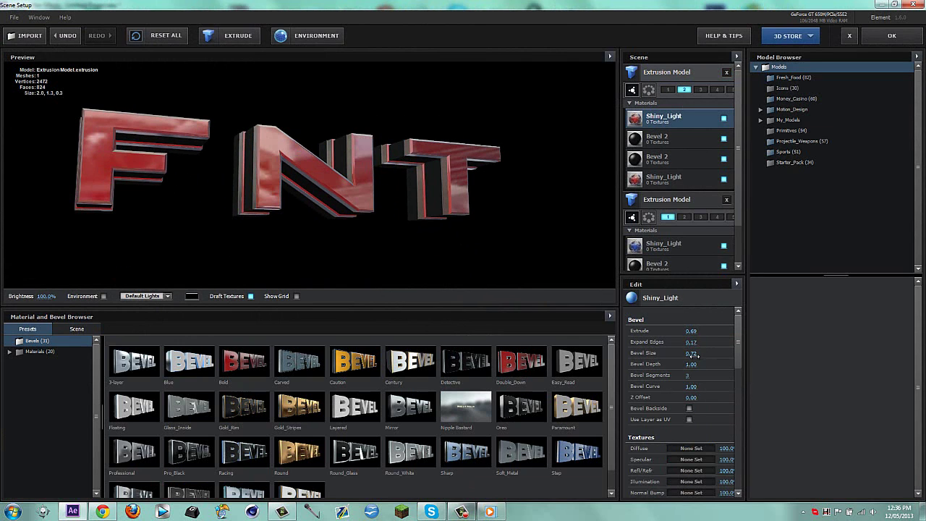
drag(691, 353, 595, 354)
click(669, 137)
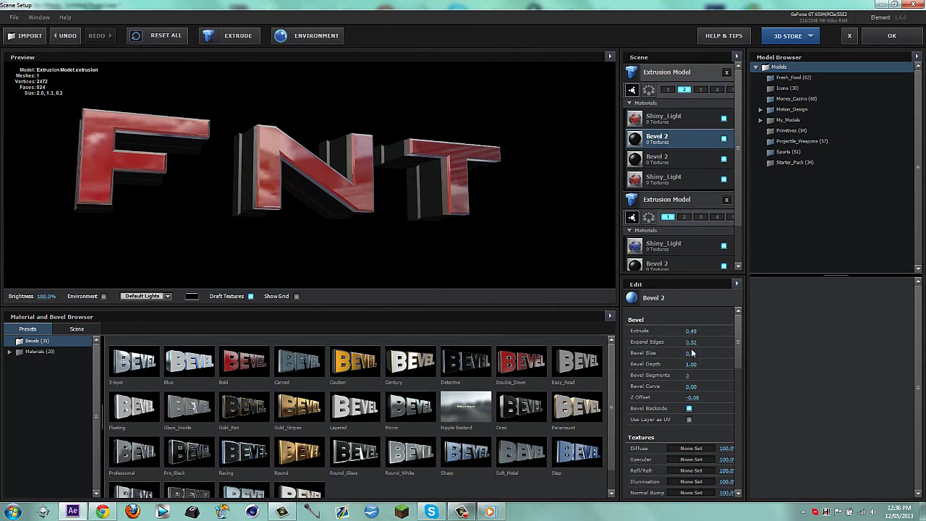
key(ctrl+z)
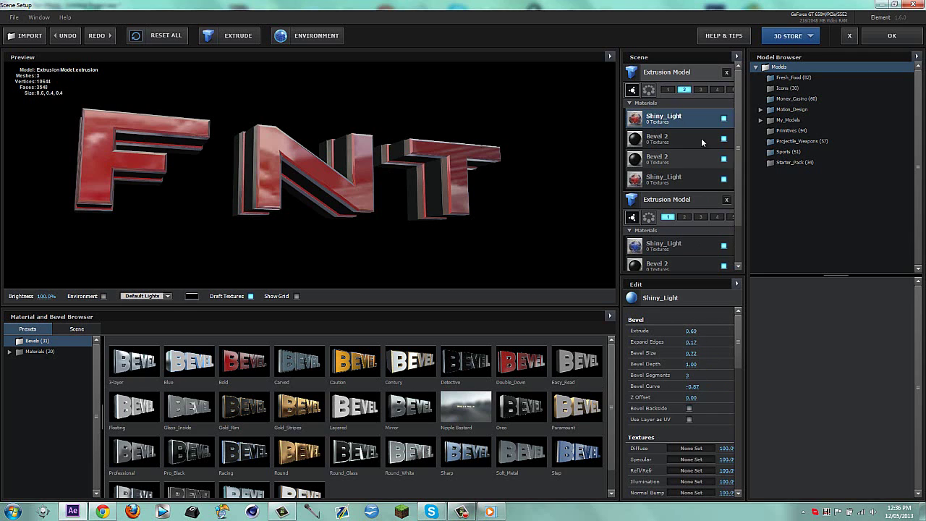
click(694, 387)
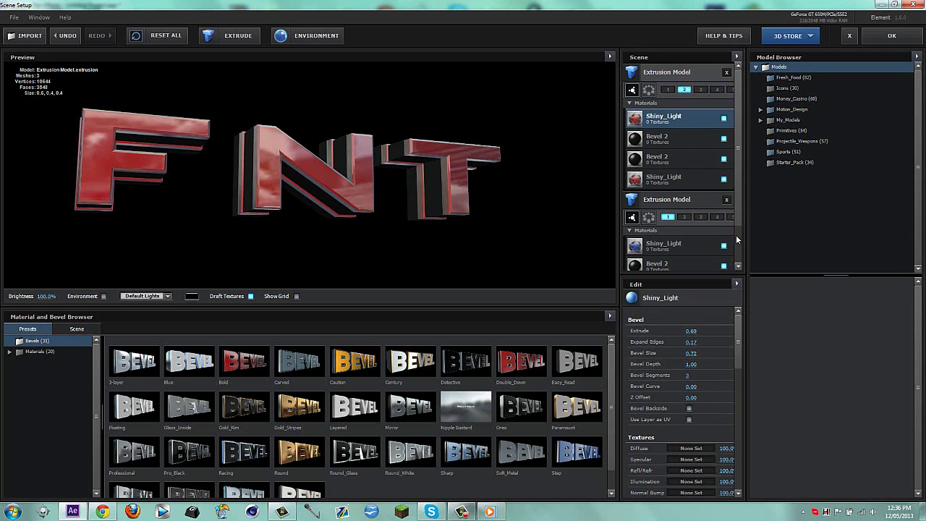
- Check the bevel settings of the FNT model's remaining materials and accept the scene
click(673, 137)
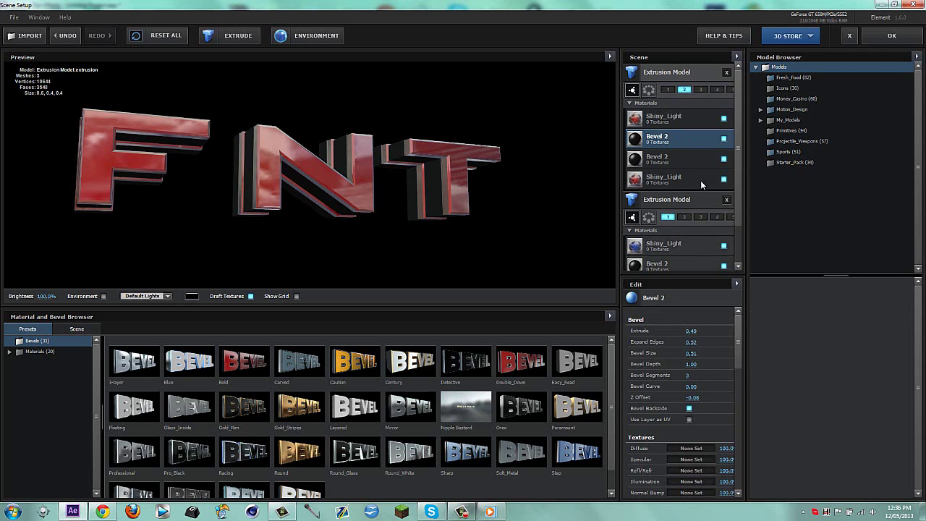
click(693, 162)
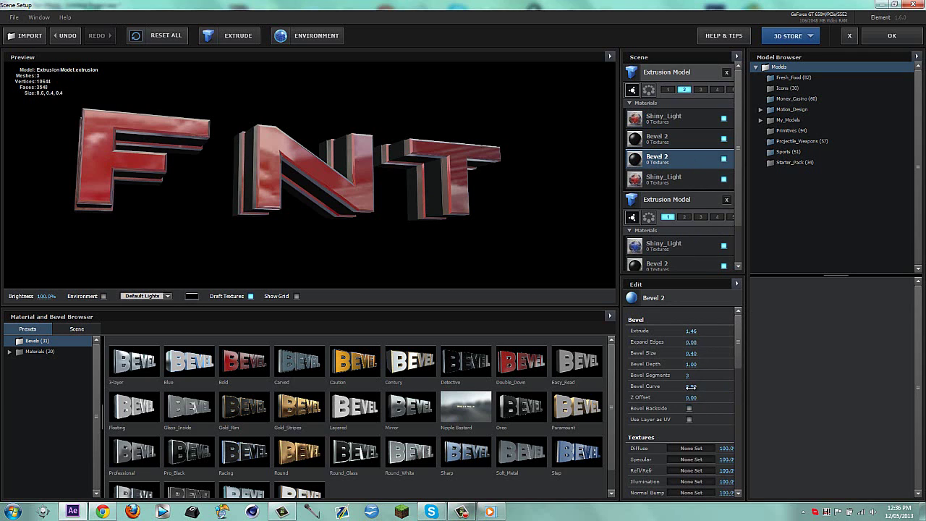
click(680, 178)
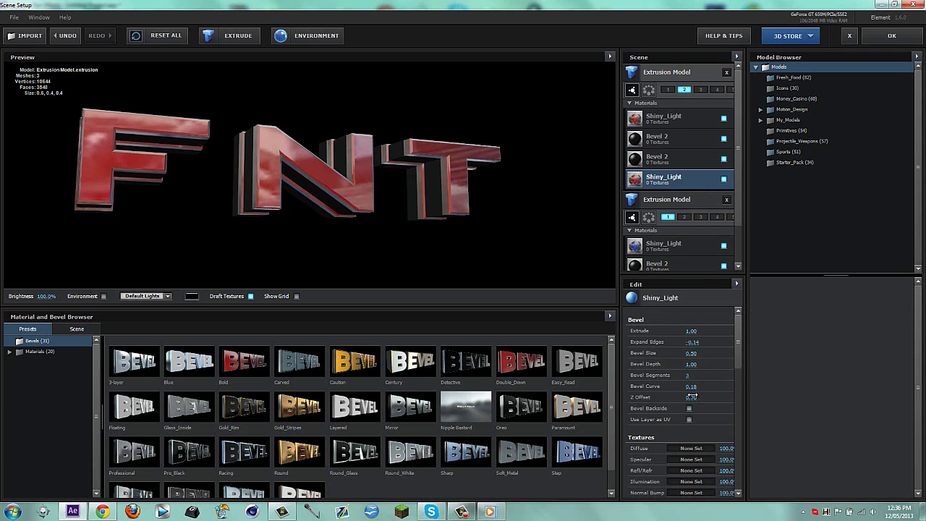
click(675, 121)
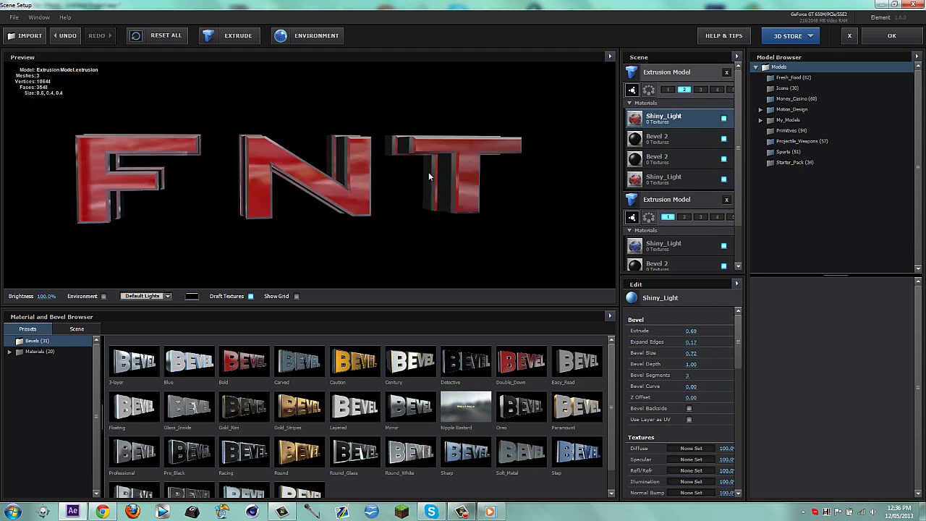
click(887, 38)
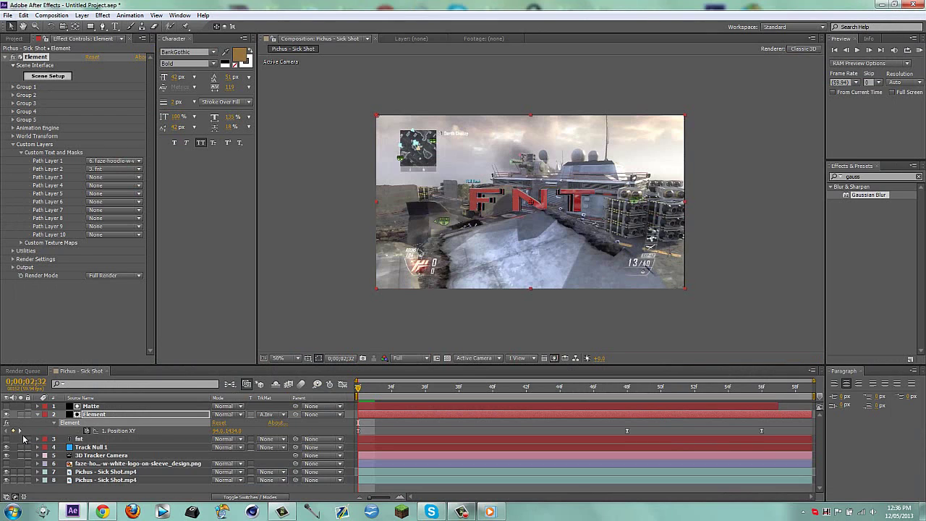
- Tighten the fnt text layer's tracking to 5 and hide the layer
click(81, 439)
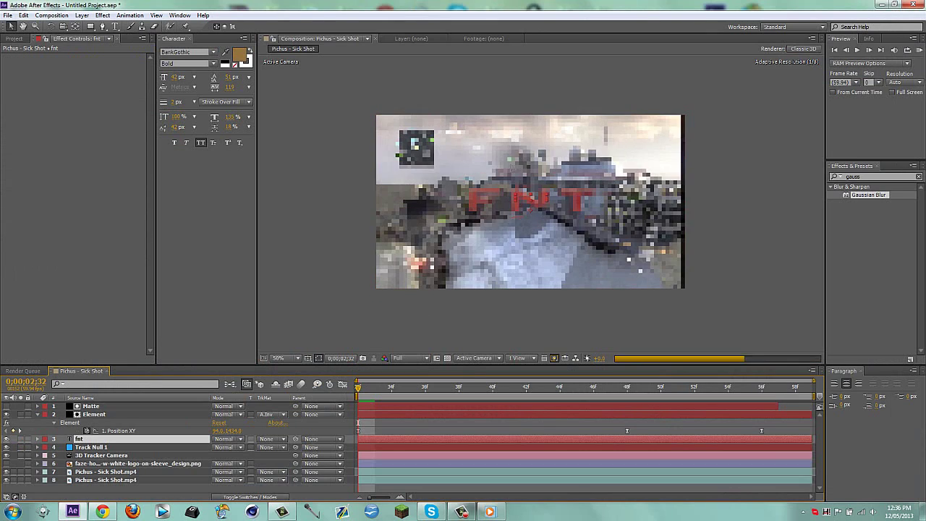
key(slash)
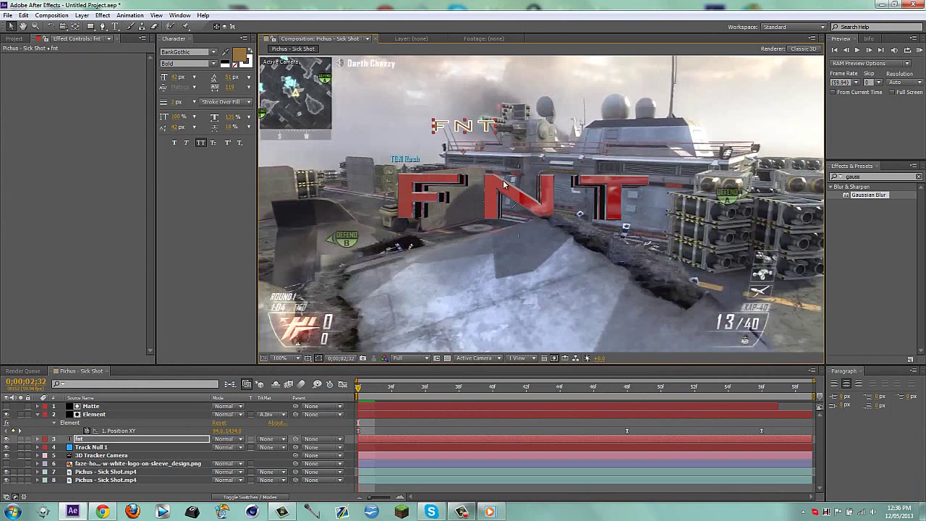
double_click(85, 440)
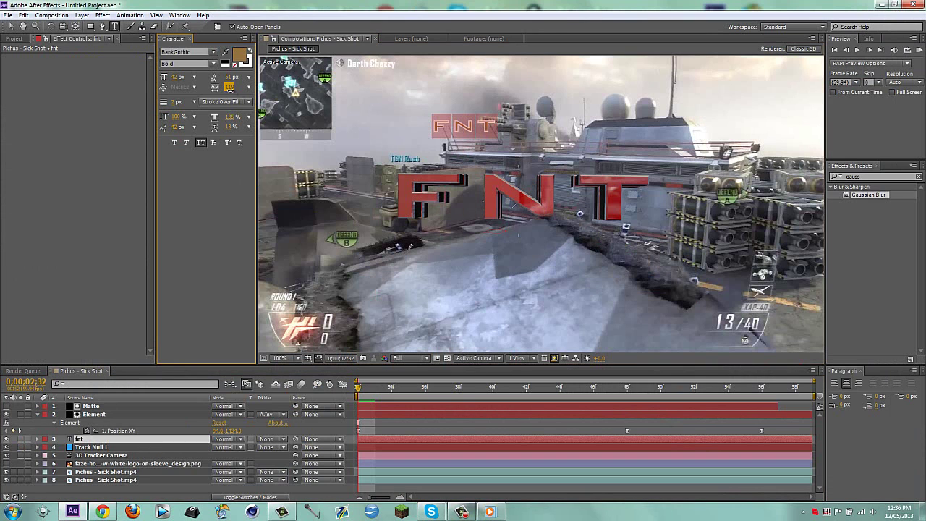
drag(230, 89, 220, 142)
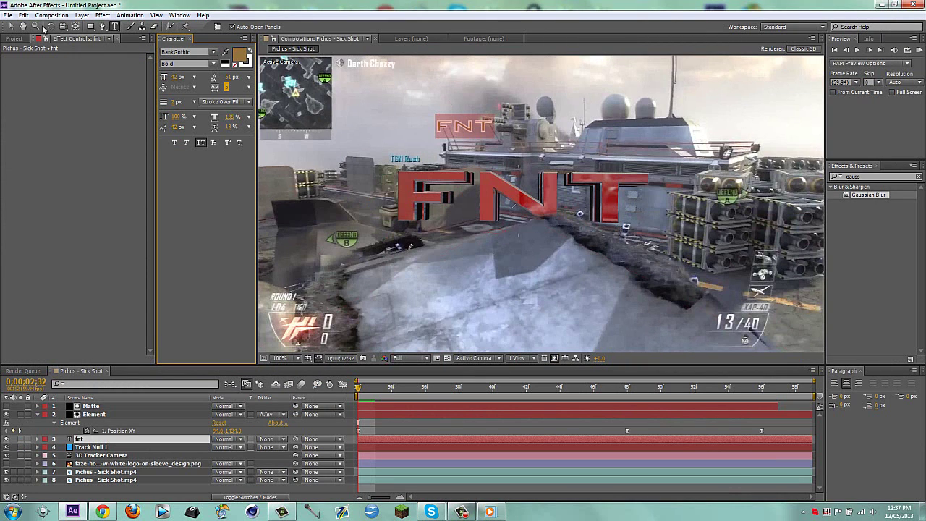
click(11, 26)
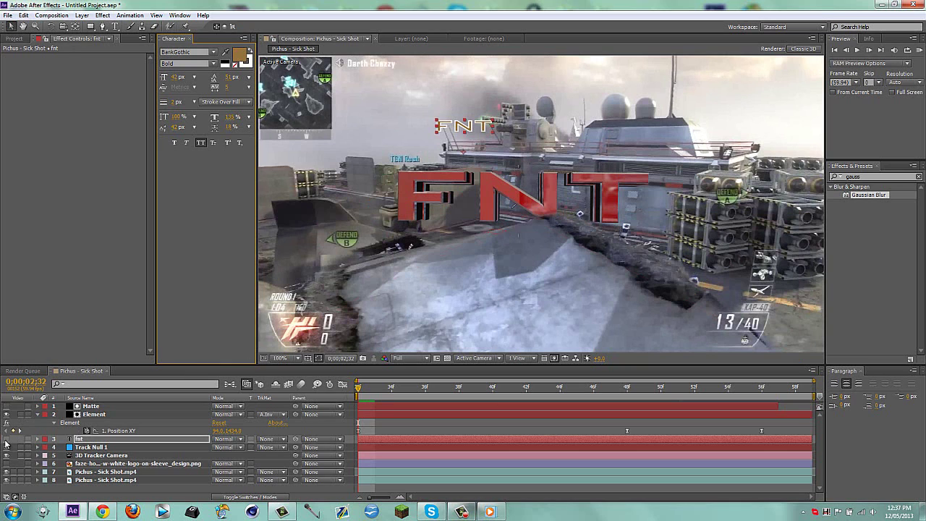
click(6, 439)
key(h)
scroll(549, 217, down, 1)
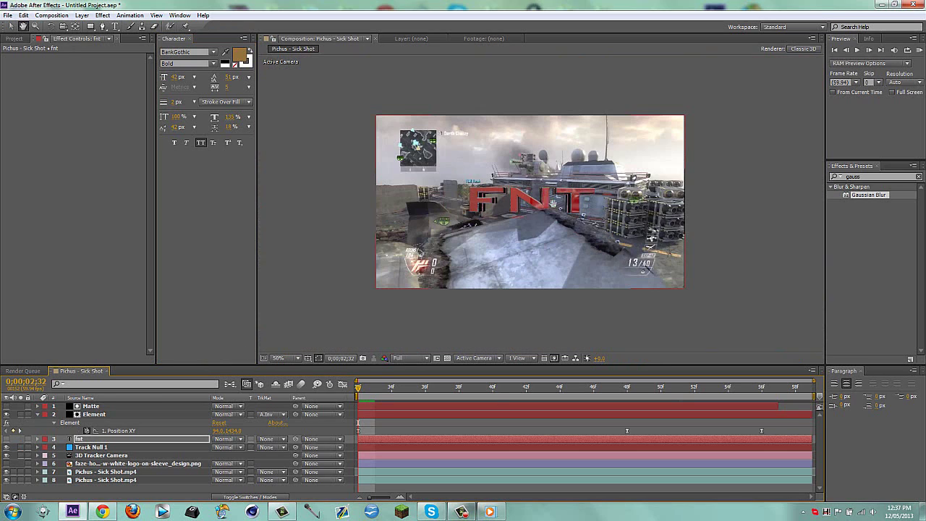
drag(537, 216, 533, 225)
key(v)
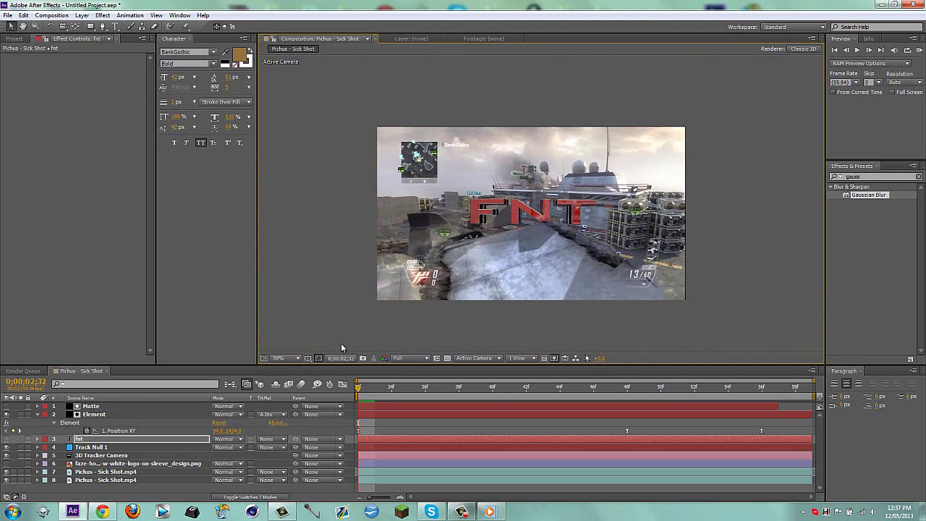
- Copy the Group 1 settings of the Element effect and paste them into Group 2
click(102, 414)
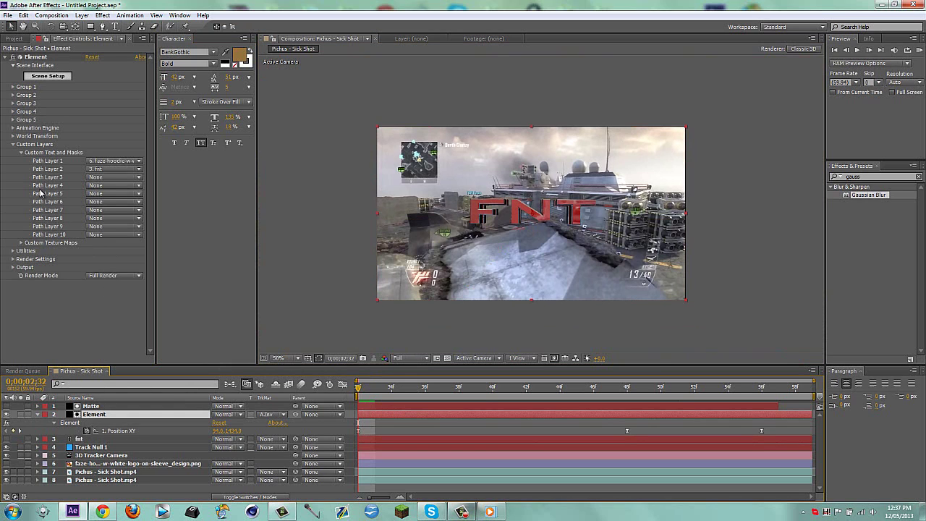
click(13, 87)
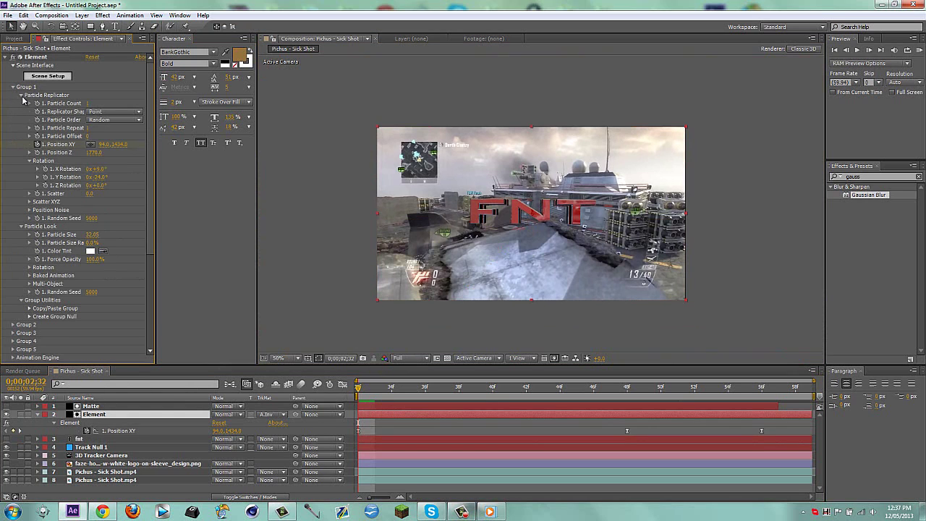
click(21, 95)
click(21, 103)
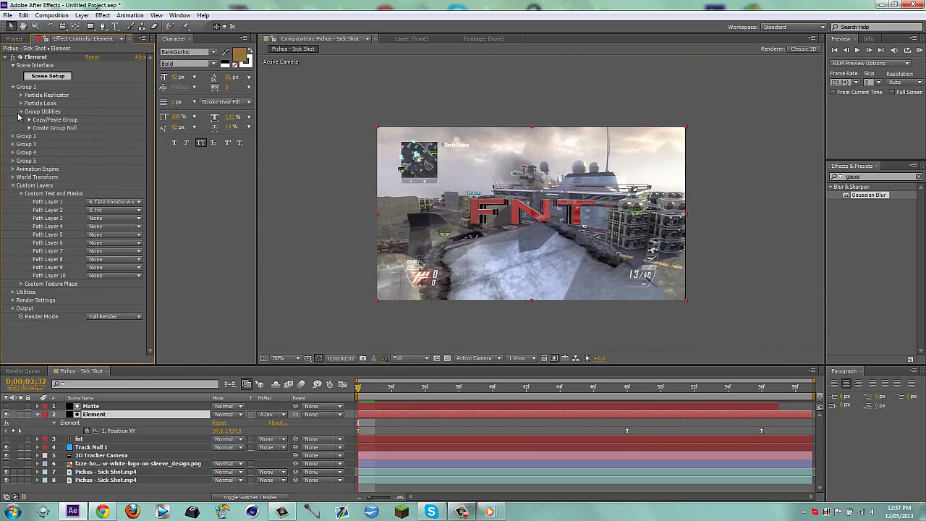
click(29, 120)
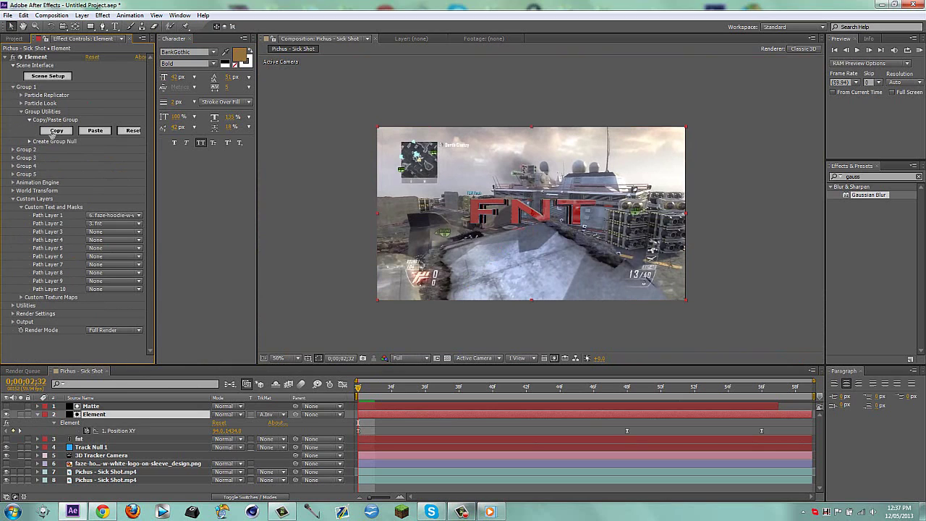
click(13, 150)
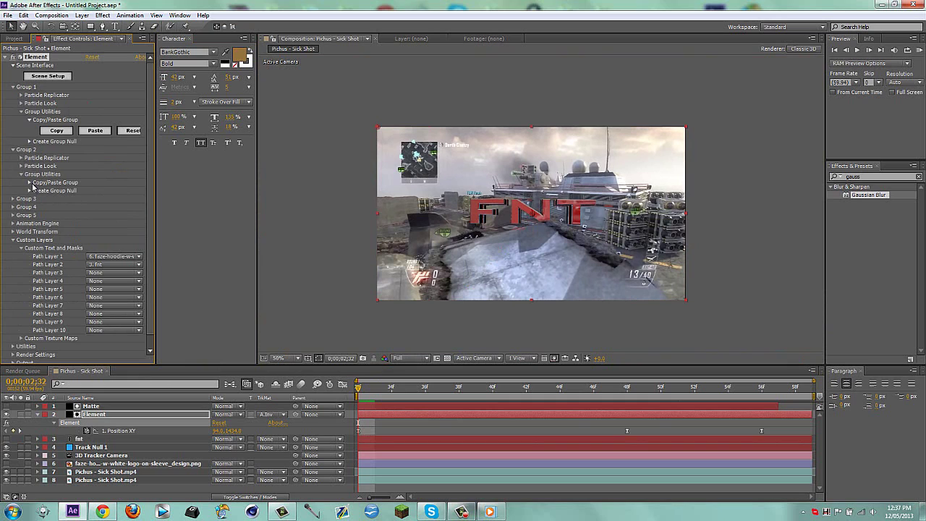
click(30, 183)
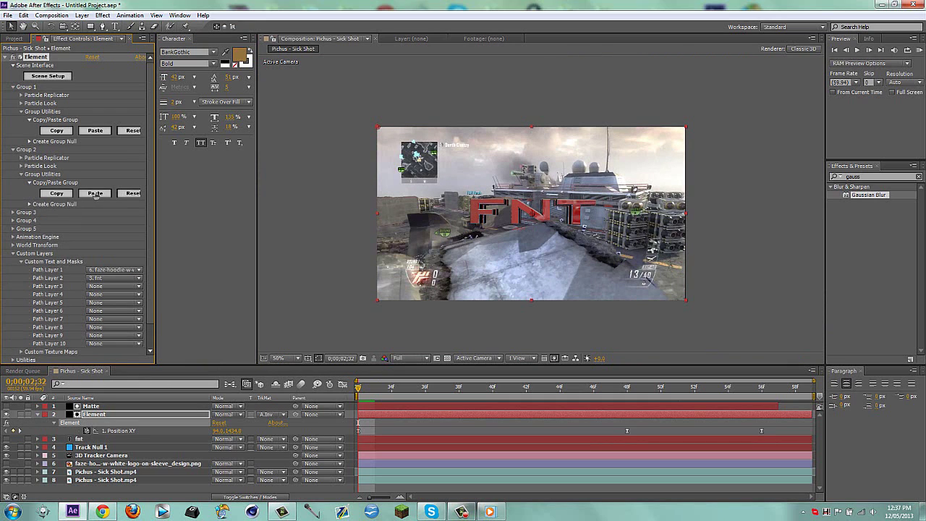
click(95, 194)
click(432, 334)
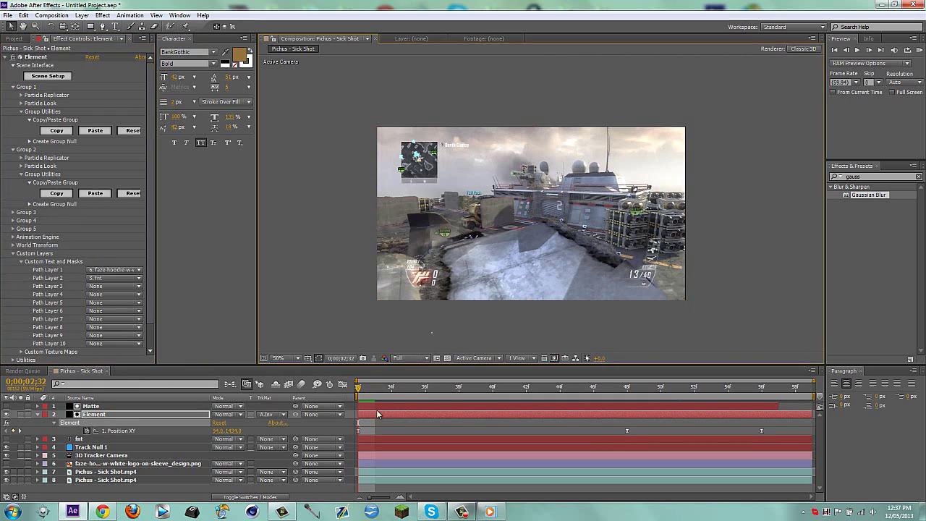
- Enable keyframing for Group 2's Position XY at 0;00;02;32, with the Element layer's existing keyframes shown
click(383, 416)
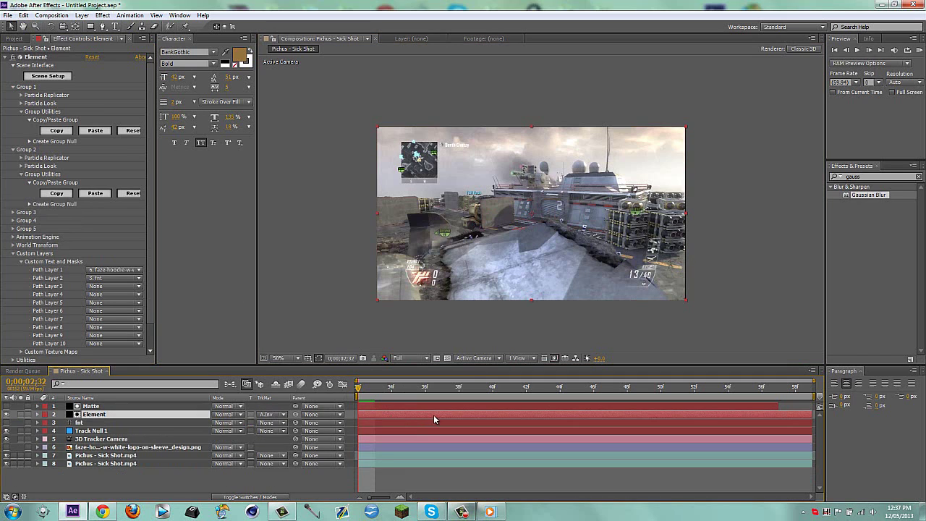
click(22, 173)
click(21, 158)
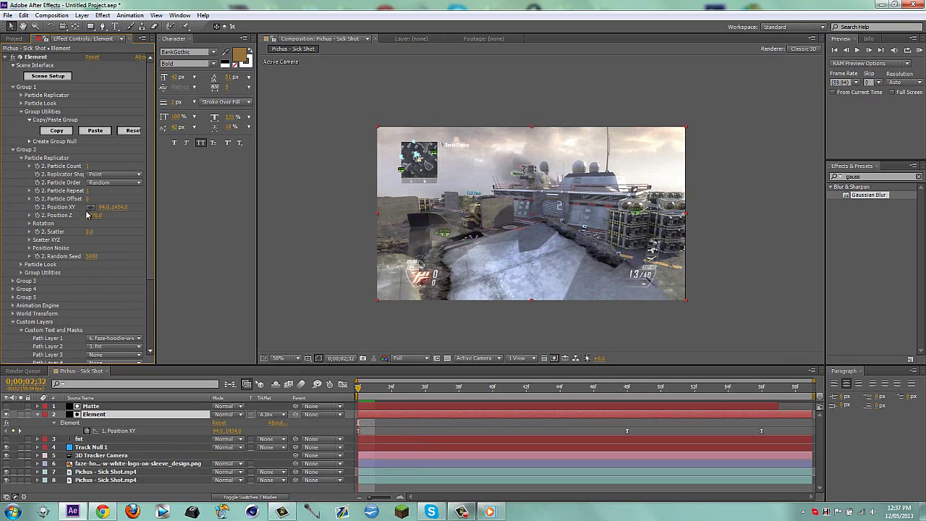
click(39, 208)
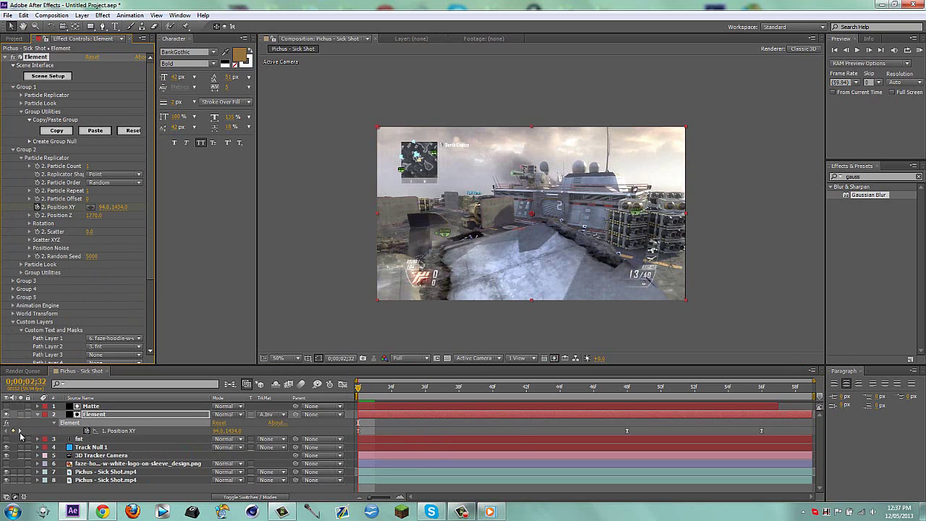
- At the 0;00;02;48 keyframe, set Group 2's Position XY to 786, 543 to raise the FNT text into view
click(20, 430)
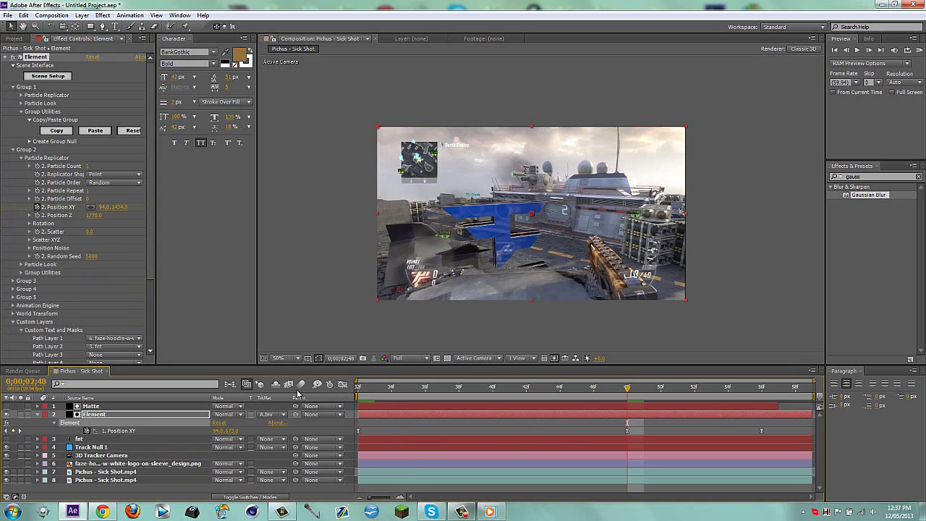
drag(225, 207, 560, 264)
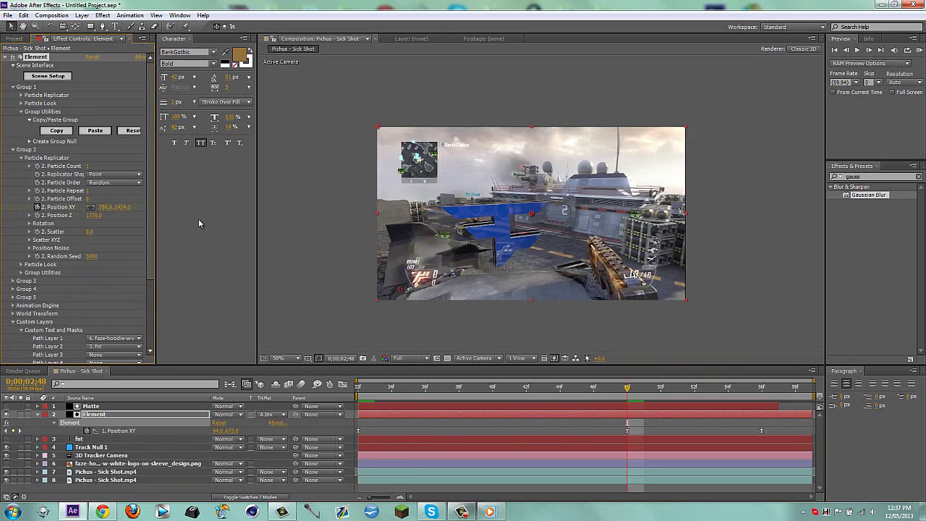
drag(117, 207, 41, 164)
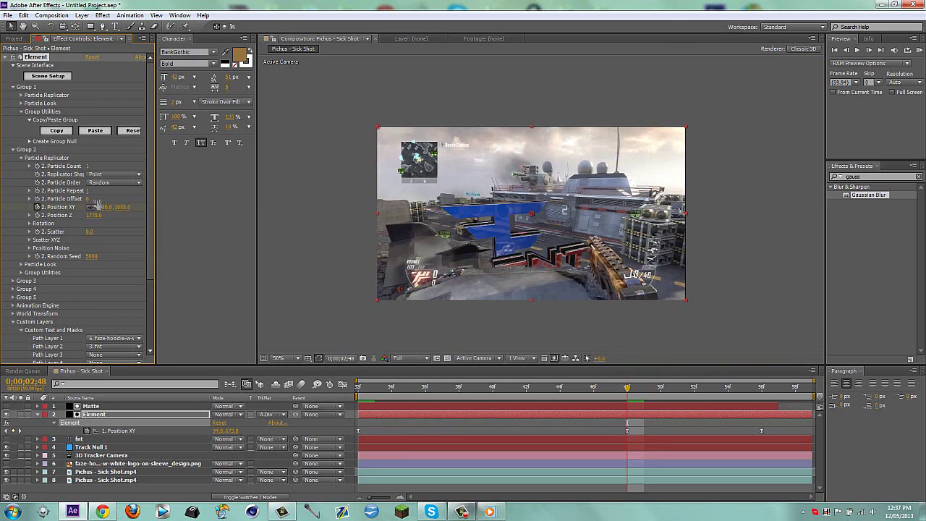
drag(1, 193, 0, 189)
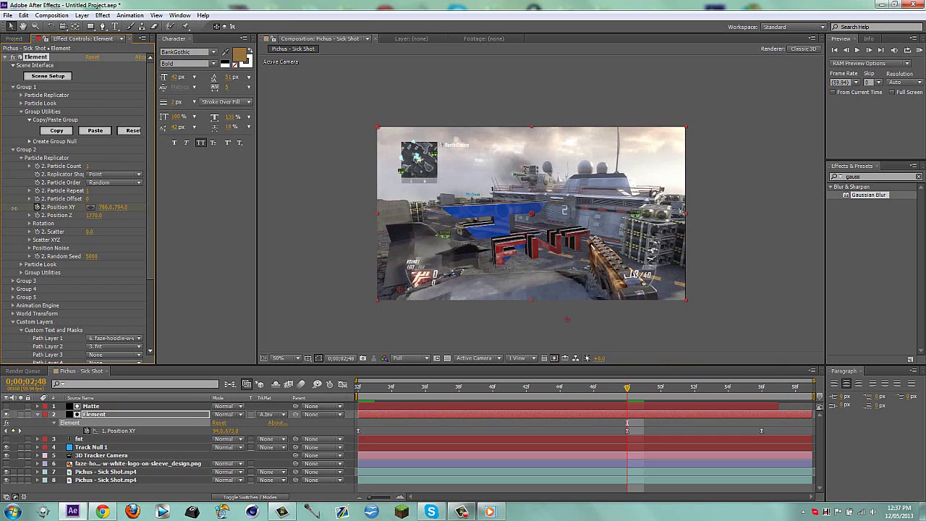
drag(14, 209, 0, 210)
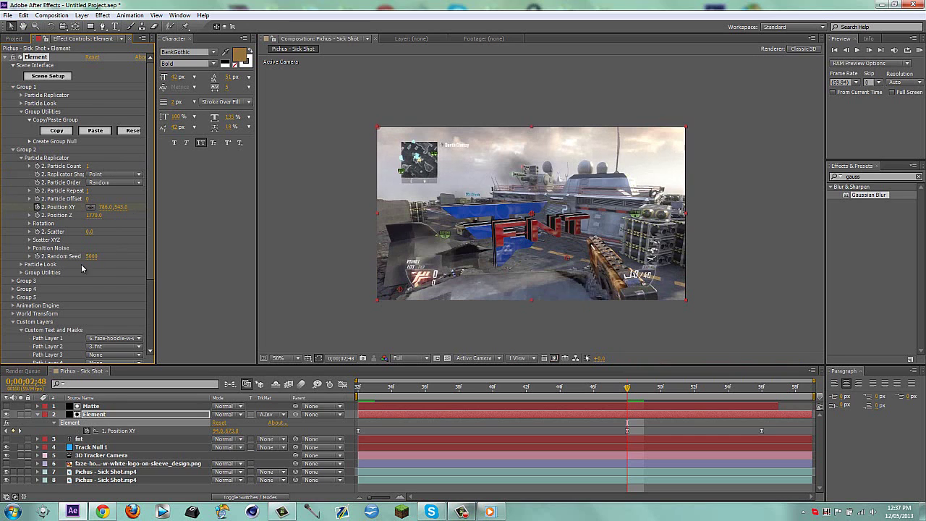
- Reduce Group 2's Particle Size to about 21.78 and set its Position XY to 868, 448 at 0;00;02;48
click(21, 264)
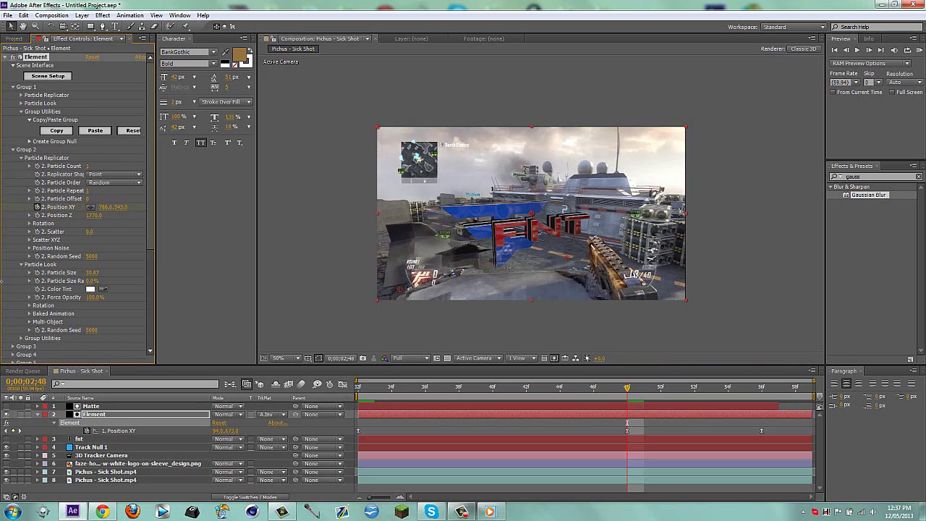
drag(1, 281, 0, 281)
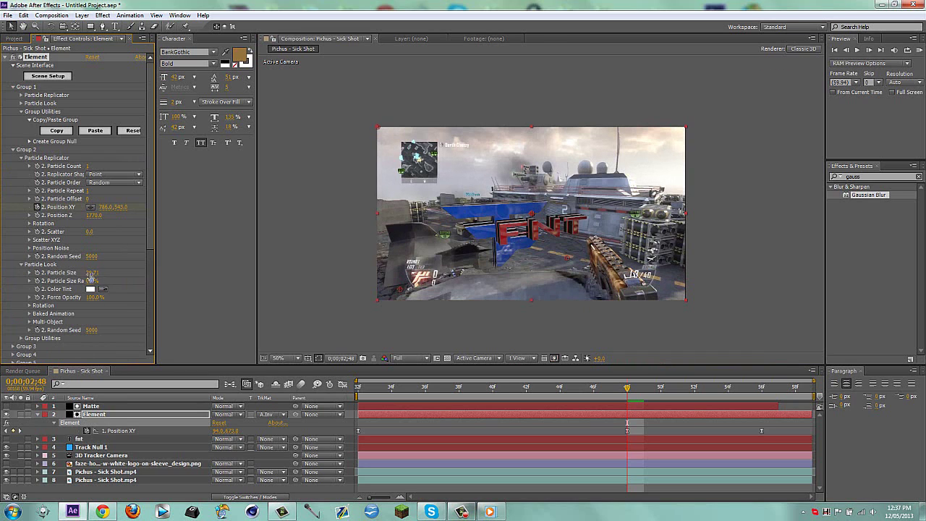
mouse_move(92, 272)
mouse_down()
mouse_move(99, 285)
mouse_move(86, 272)
mouse_up()
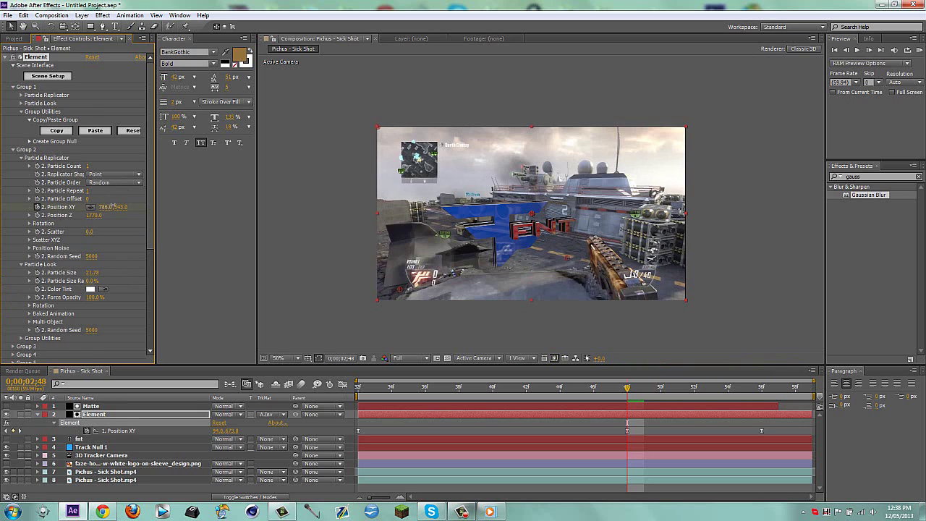
drag(133, 203, 67, 203)
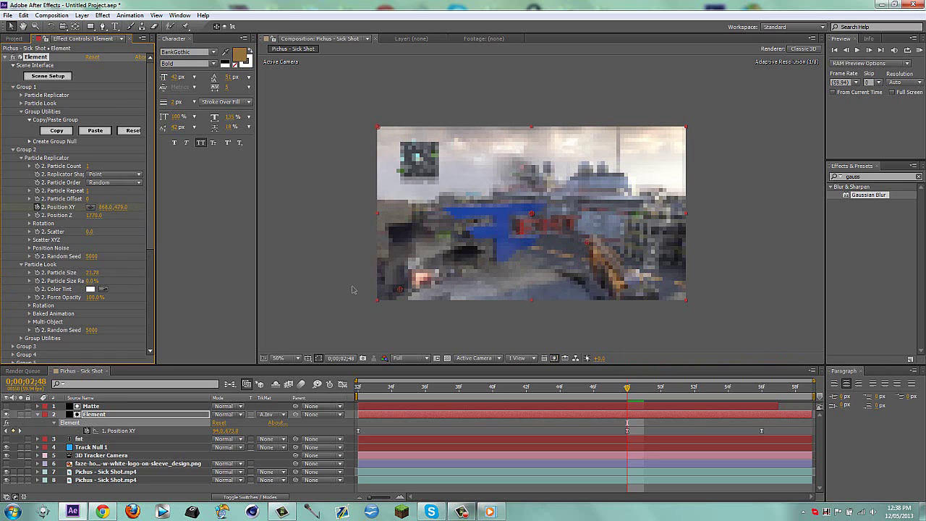
drag(123, 207, 114, 208)
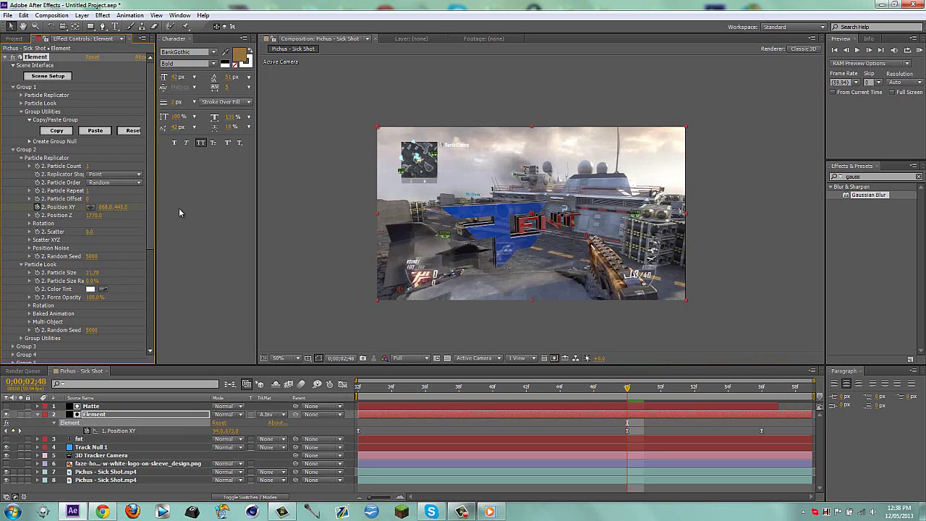
- Set the composition viewer's resolution to Half and RAM preview the FNT text's animation
click(7, 431)
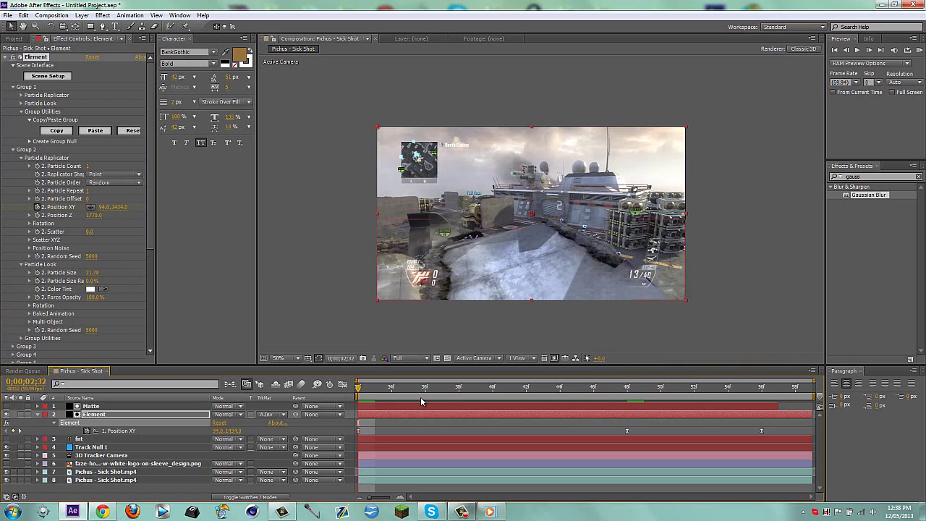
click(391, 388)
drag(406, 390, 426, 390)
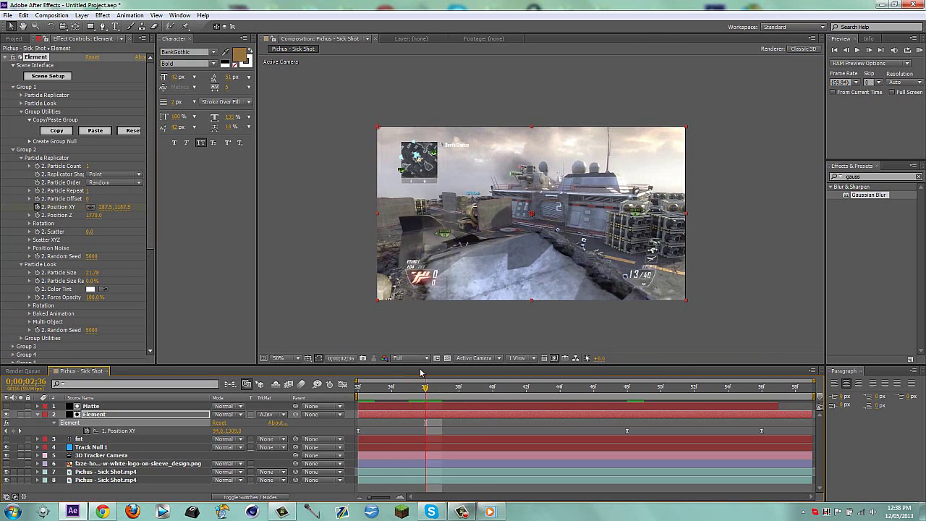
click(397, 357)
click(407, 391)
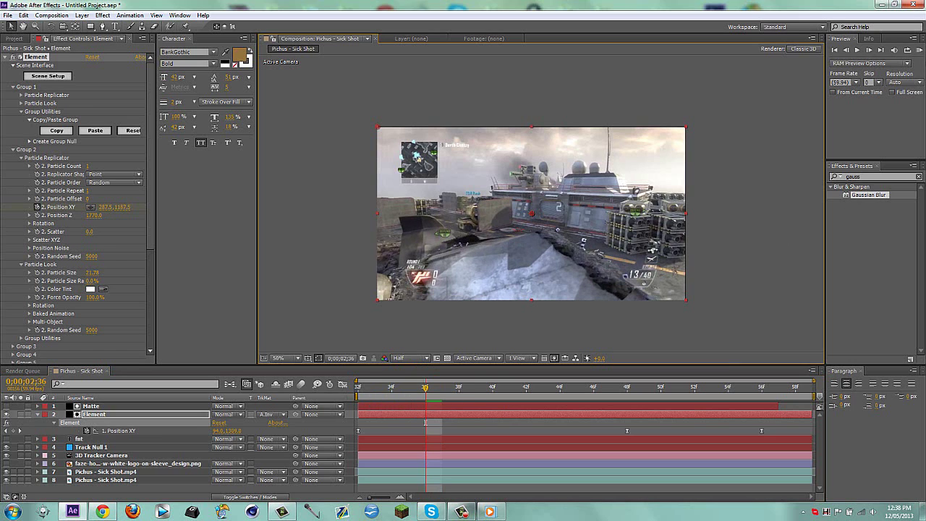
key(KP_0)
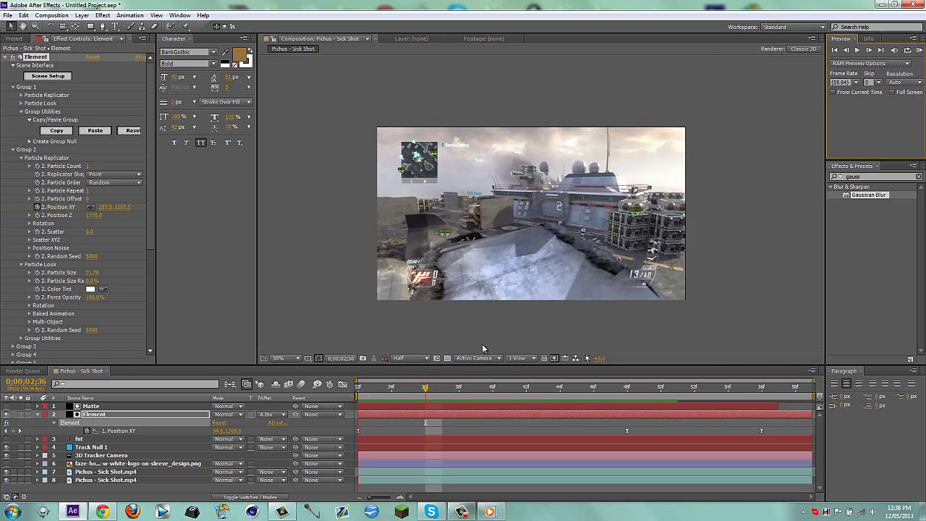
click(375, 414)
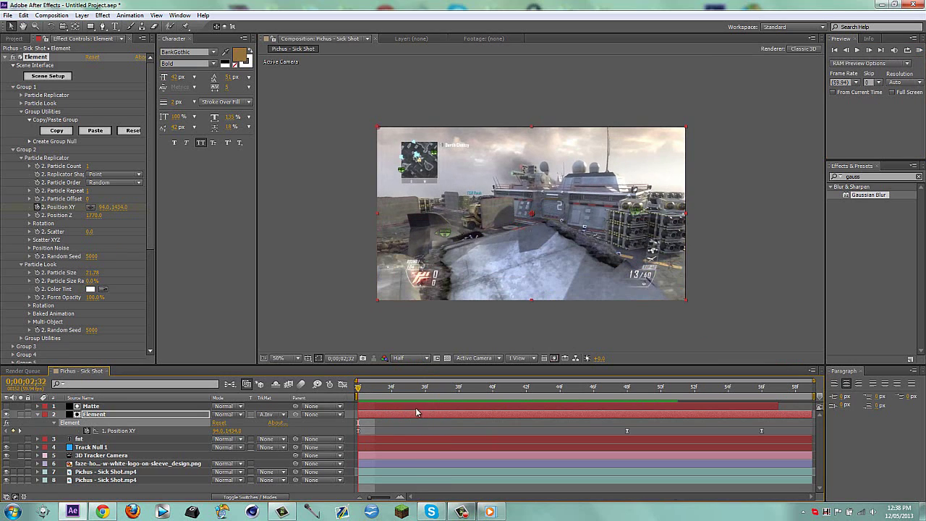
- Reveal the Element layer's keyframes and set the X value of Group 2's Position XY to 868 at 0;00;02;32
key(u)
key(u)
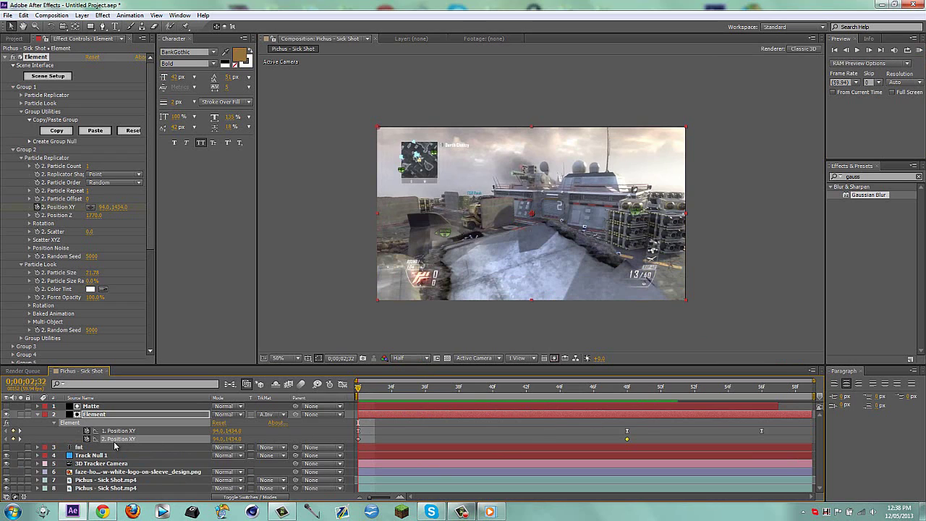
click(20, 438)
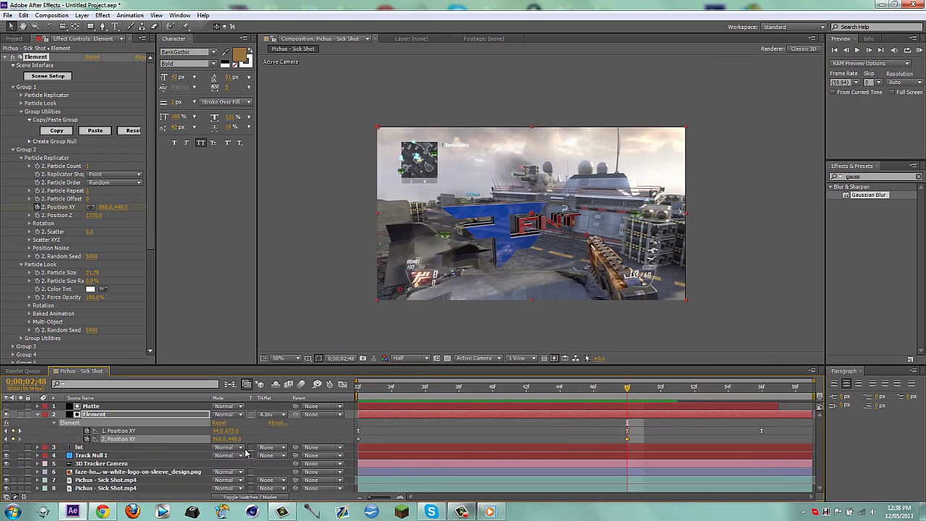
drag(226, 441, 280, 437)
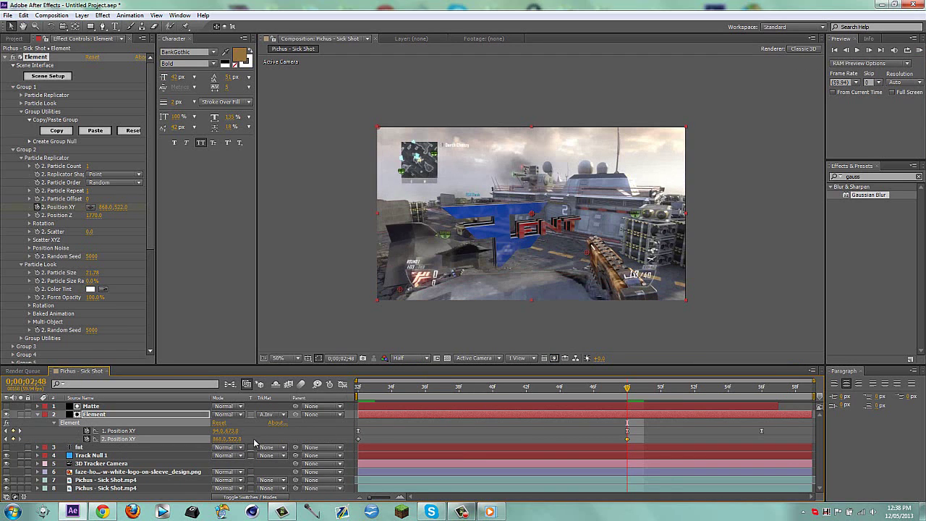
key(ctrl+z)
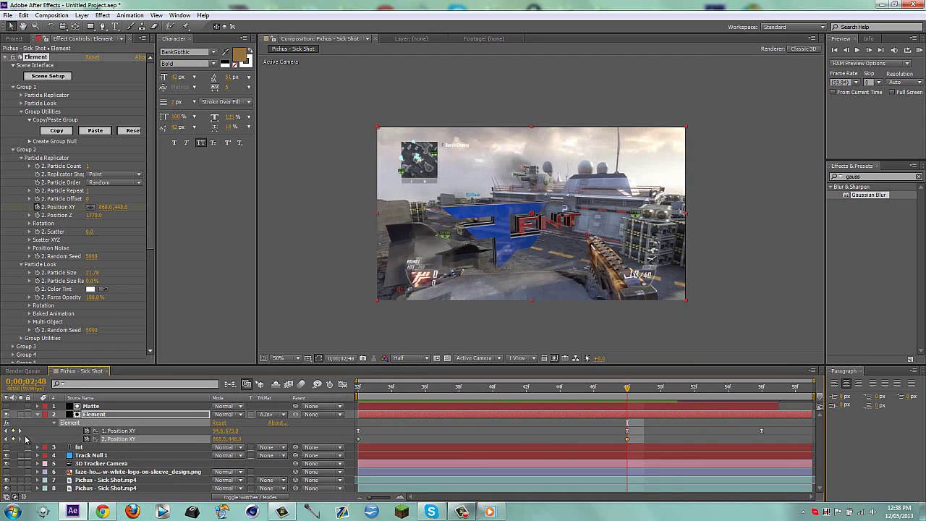
click(6, 440)
click(219, 439)
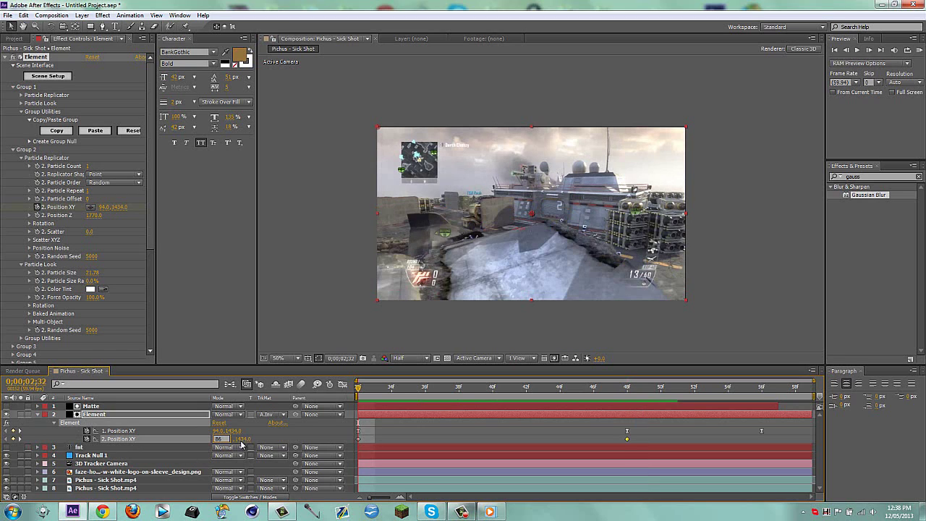
key(Return)
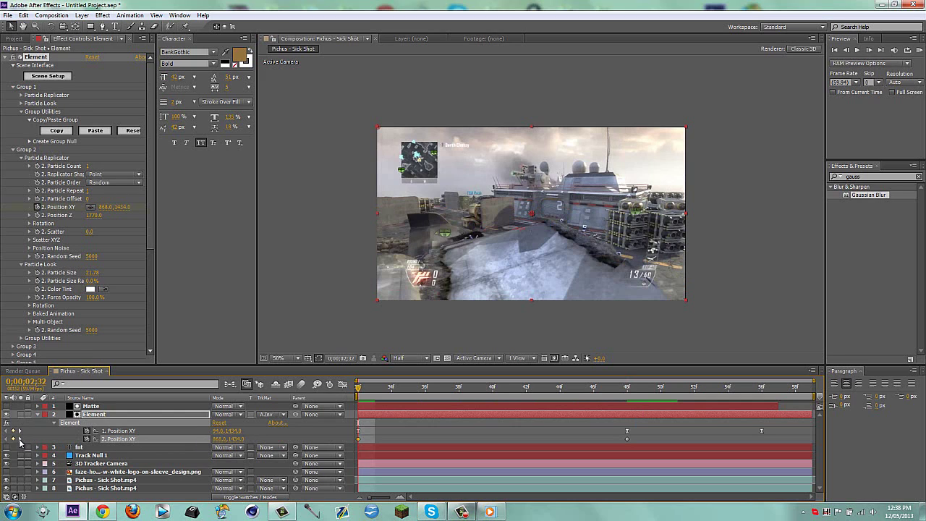
- RAM preview the text's straightened rise and scrub through it up to 0;00;02;48
click(19, 439)
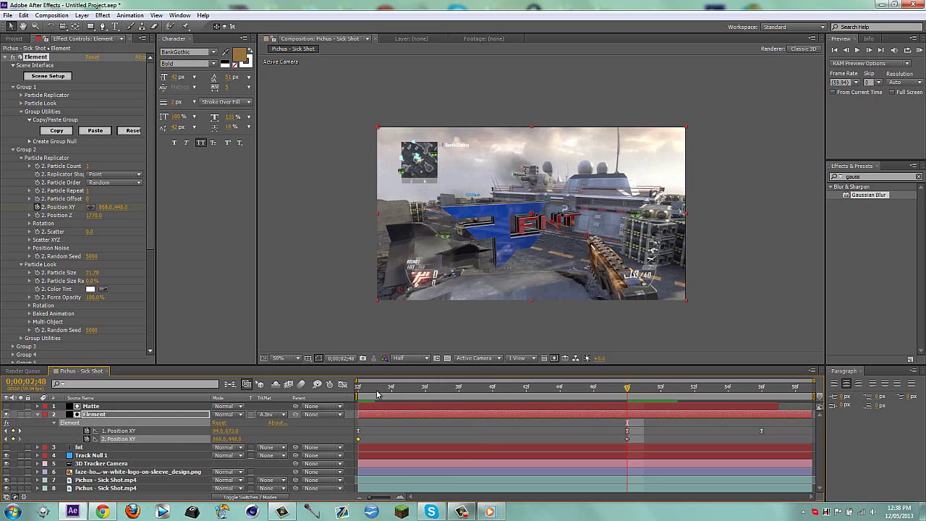
click(919, 50)
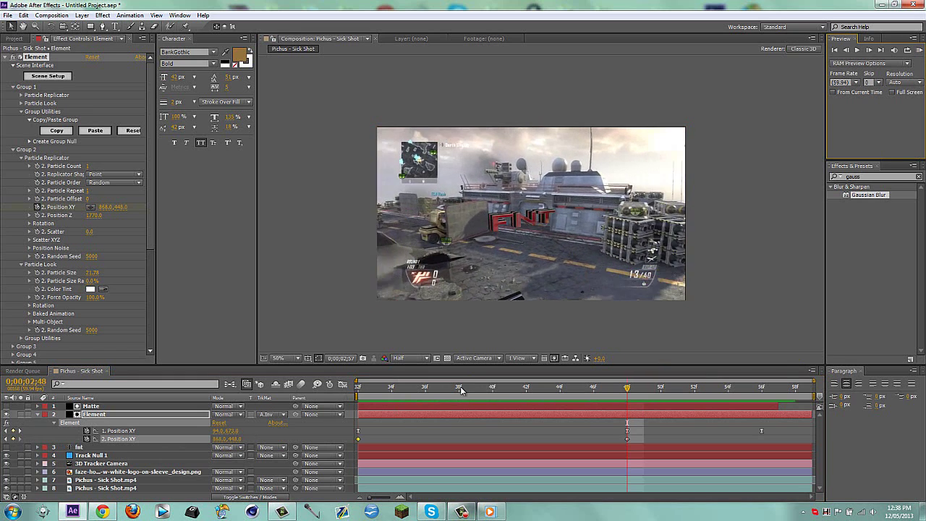
key(space)
drag(359, 393, 540, 391)
click(628, 390)
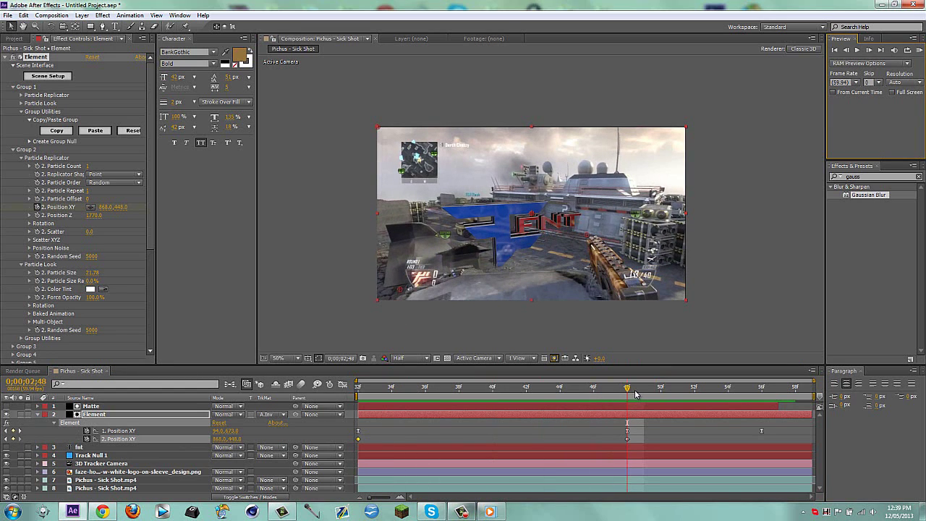
- Keyframe Group 2's Position XY at 868, 2344 at 0;00;02;56 so the FNT text sinks out of view
click(760, 389)
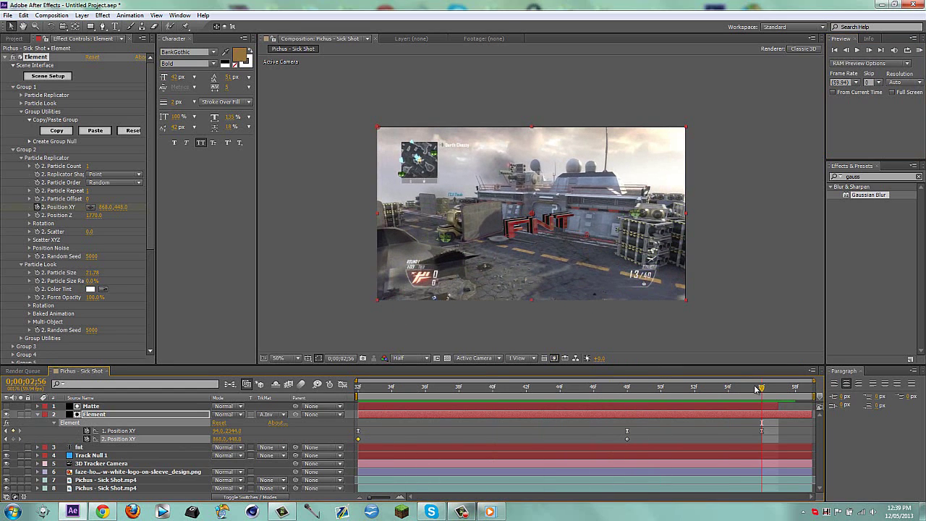
drag(220, 439, 499, 438)
key(ctrl+z)
drag(310, 439, 631, 439)
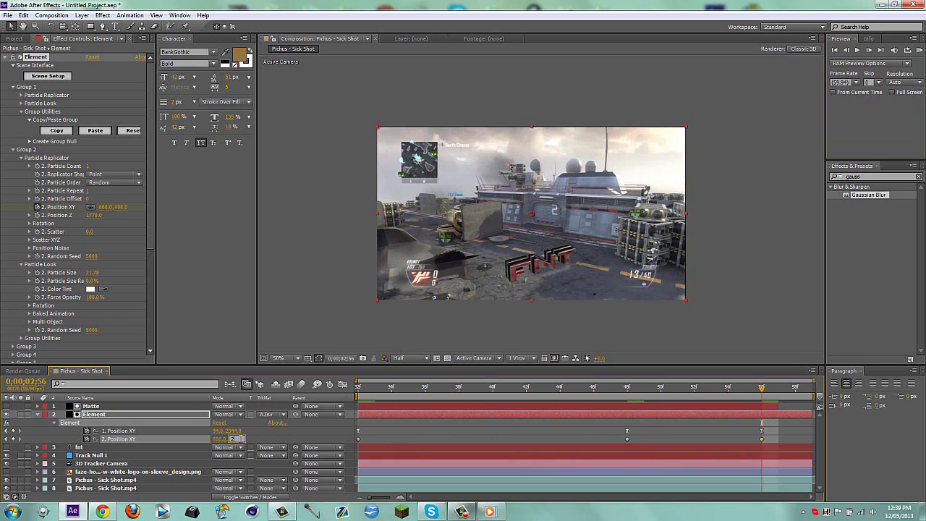
key(Return)
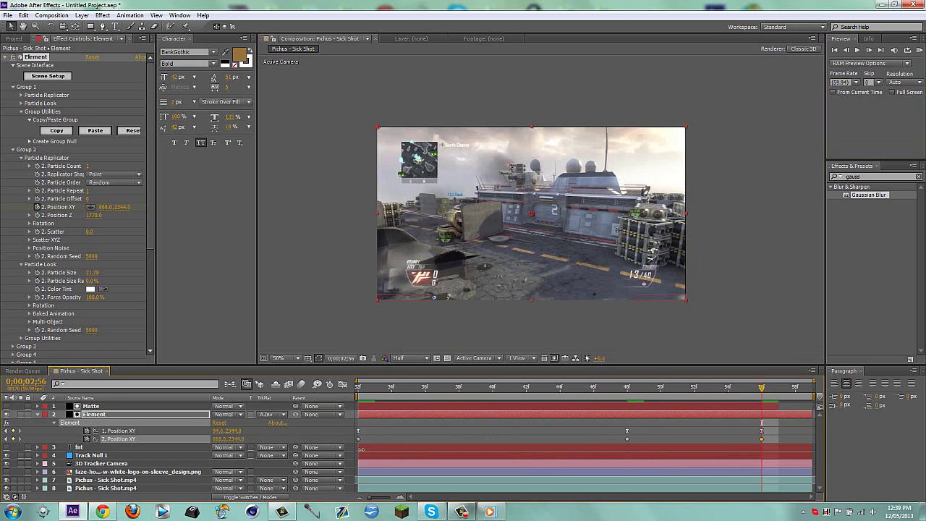
- Apply Easy Ease to all three of Group 2's Position XY keyframes
drag(350, 440, 764, 443)
right_click(763, 443)
mouse_move(788, 437)
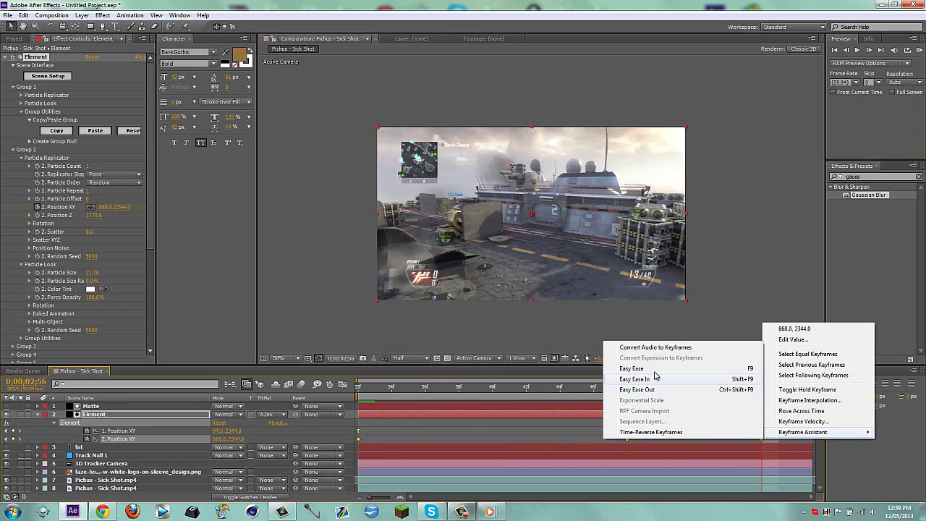
click(628, 368)
click(513, 432)
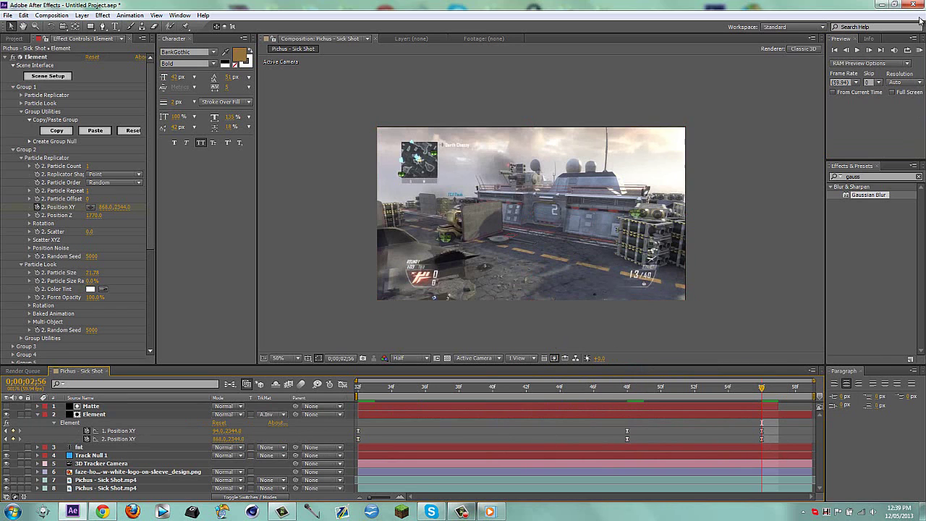
- RAM preview the eased animation from 0;00;02;32 and collapse the Element layer's keyframed properties
click(920, 50)
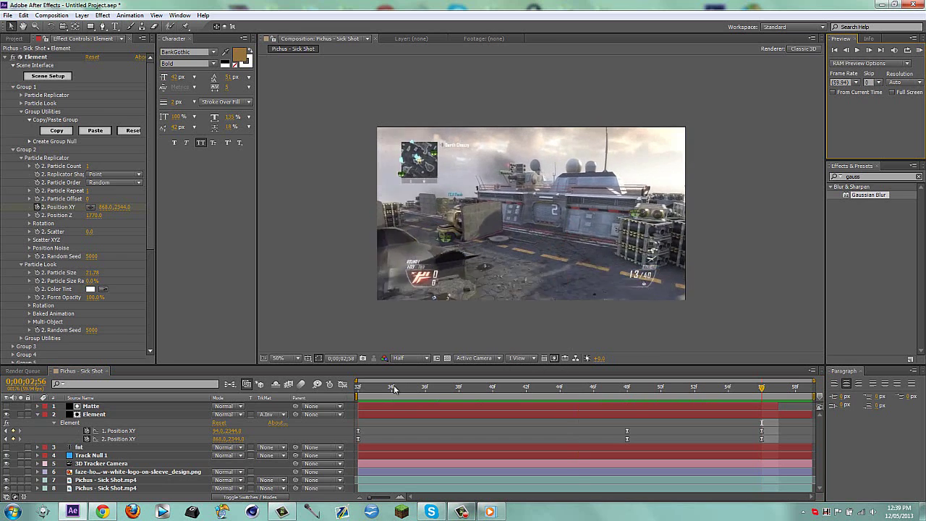
mouse_move(364, 392)
mouse_down()
mouse_move(798, 388)
mouse_move(492, 389)
mouse_move(362, 400)
mouse_up()
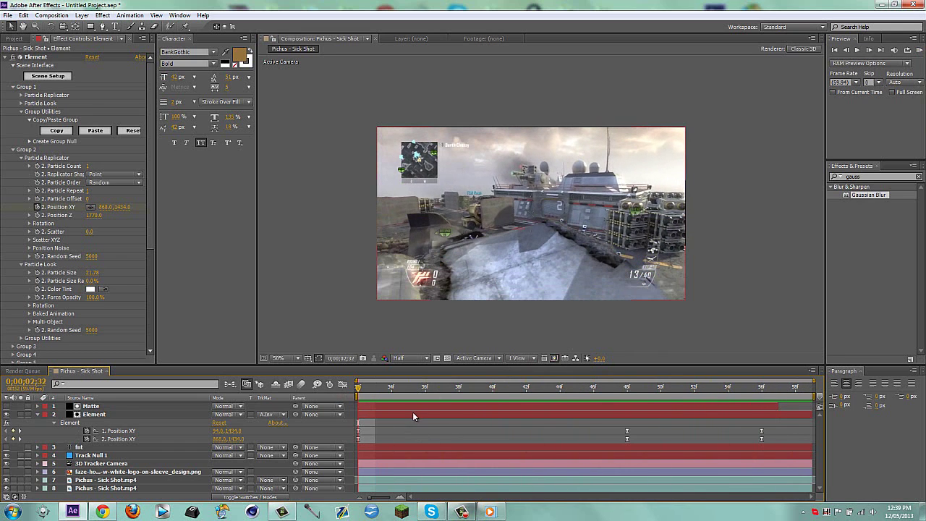
click(412, 412)
key(u)
click(489, 325)
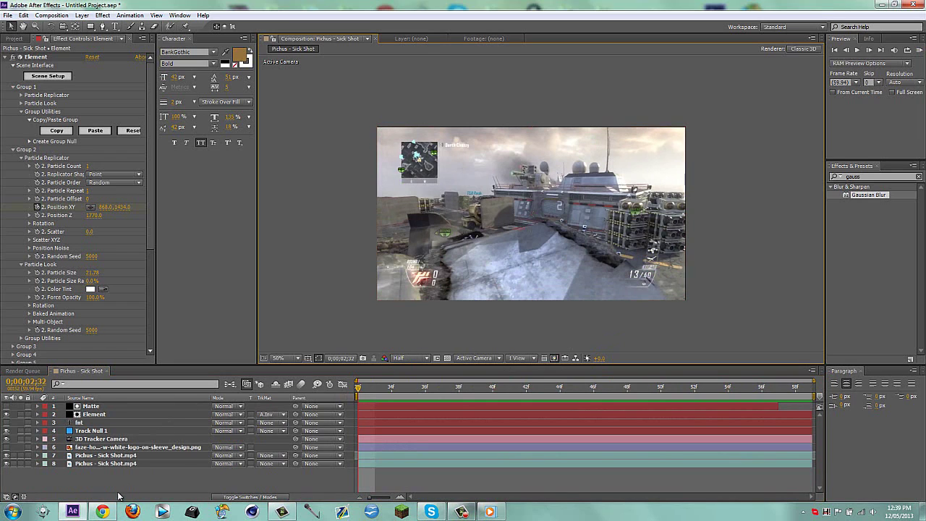
- Create a new composition from the Pichus - Sick Shot composition in the project
click(14, 39)
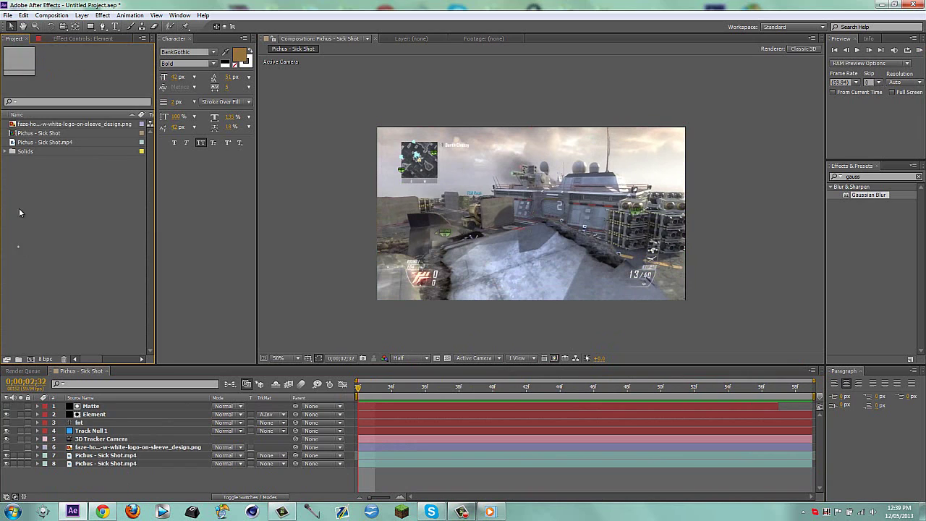
click(36, 133)
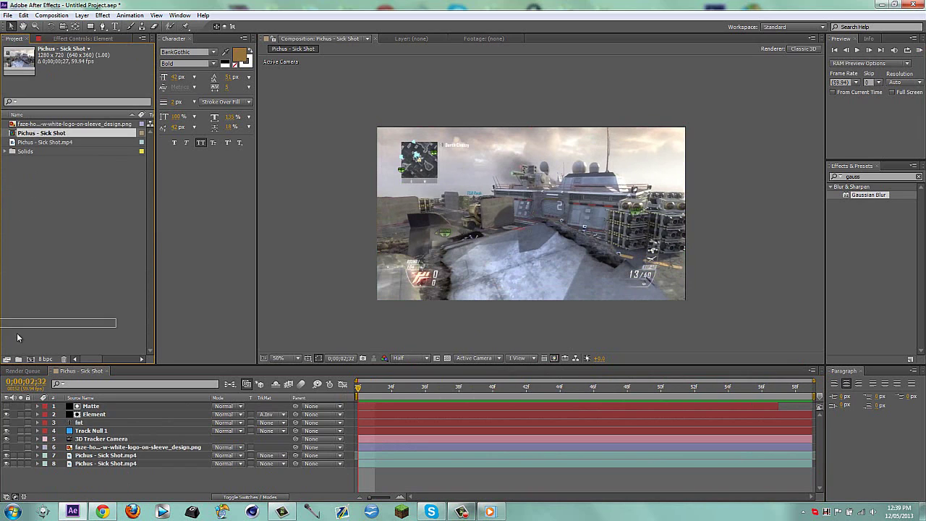
click(30, 360)
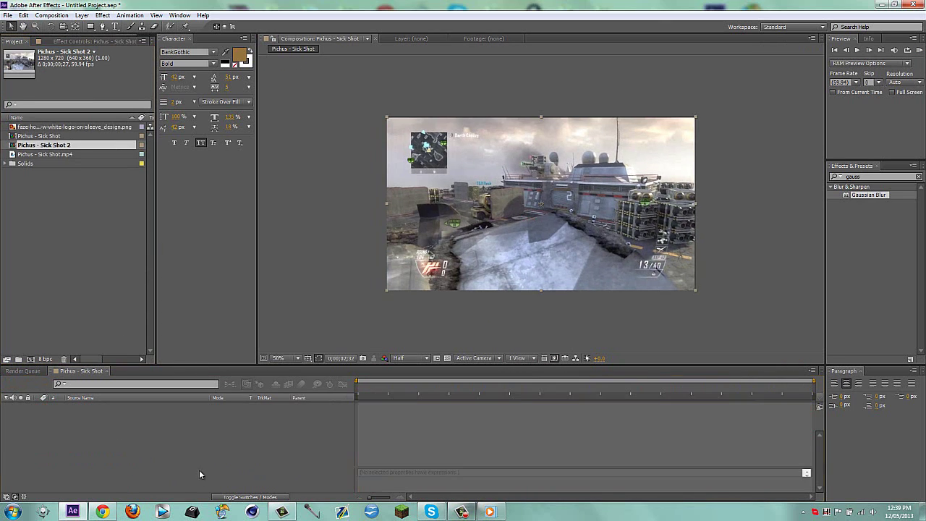
- Set the duration of the Pichus - Sick Shot 2 composition to 0;00;05;27
key(ctrl+k)
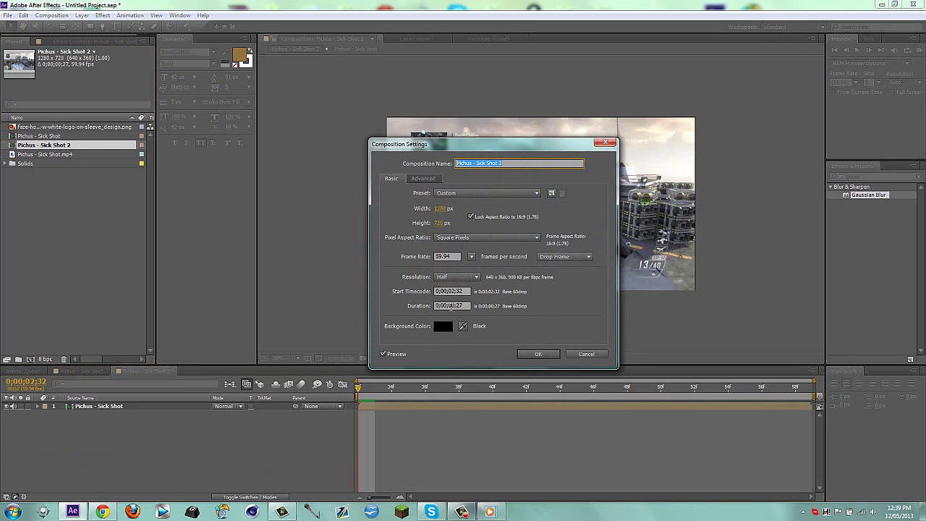
click(450, 305)
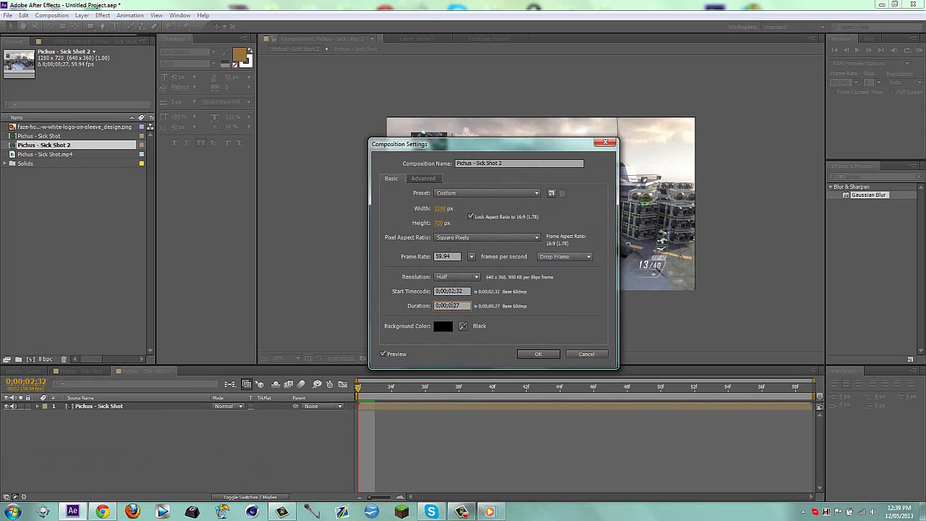
key(Return)
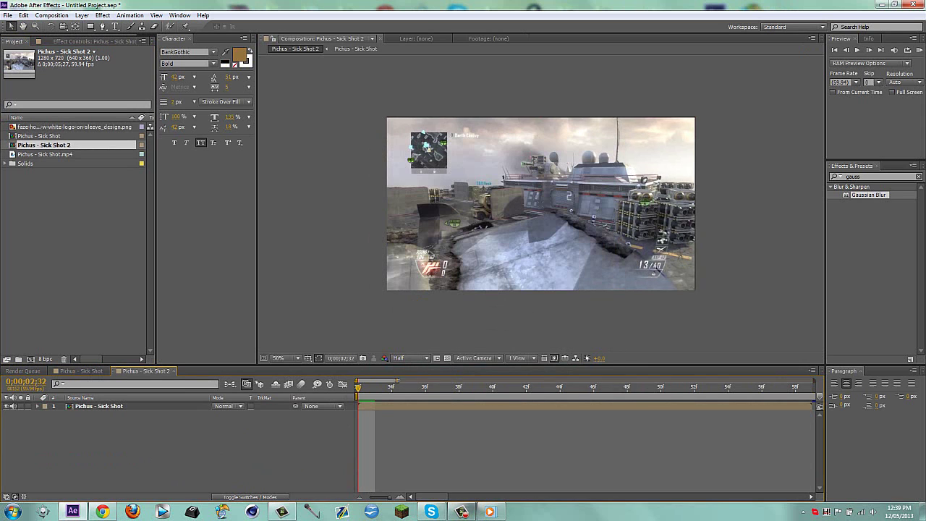
- Open the Pichus - Sick Shot composition and extend its duration to 0;00;05;27 as well
click(91, 371)
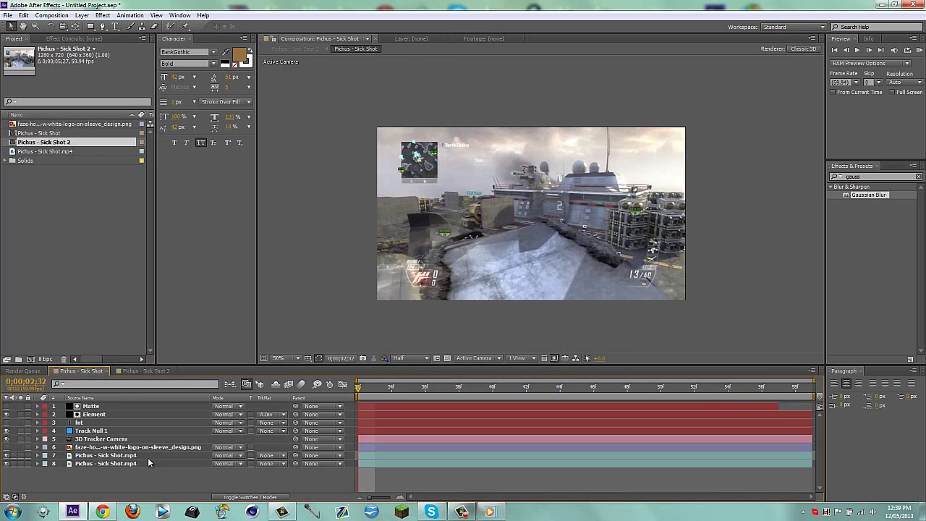
key(ctrl+k)
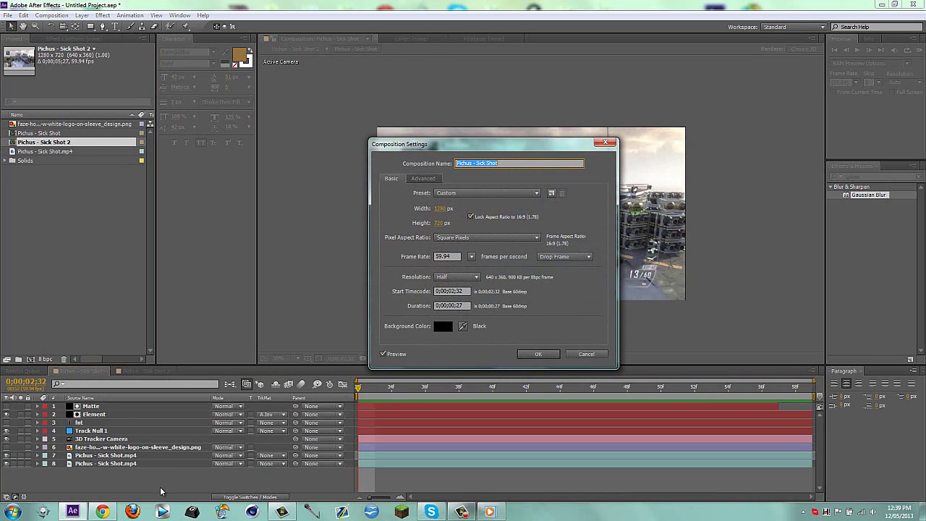
click(449, 305)
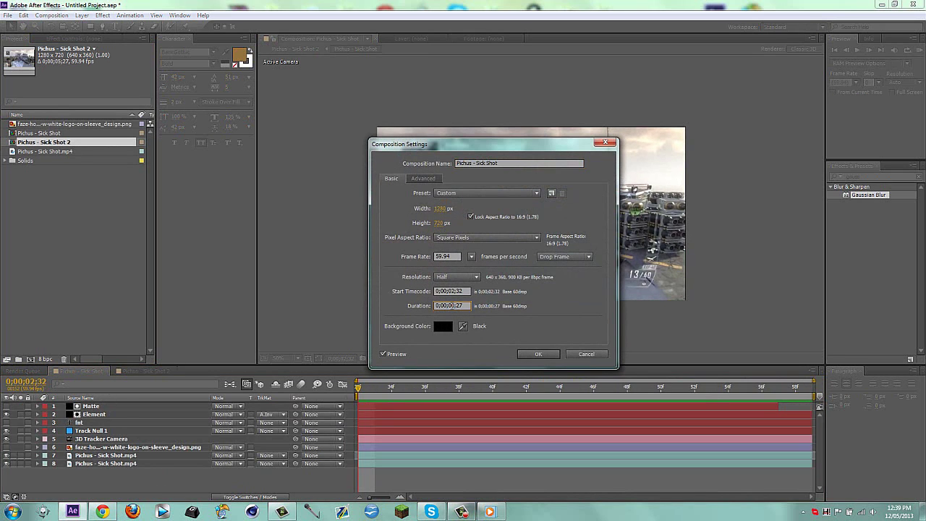
key(Return)
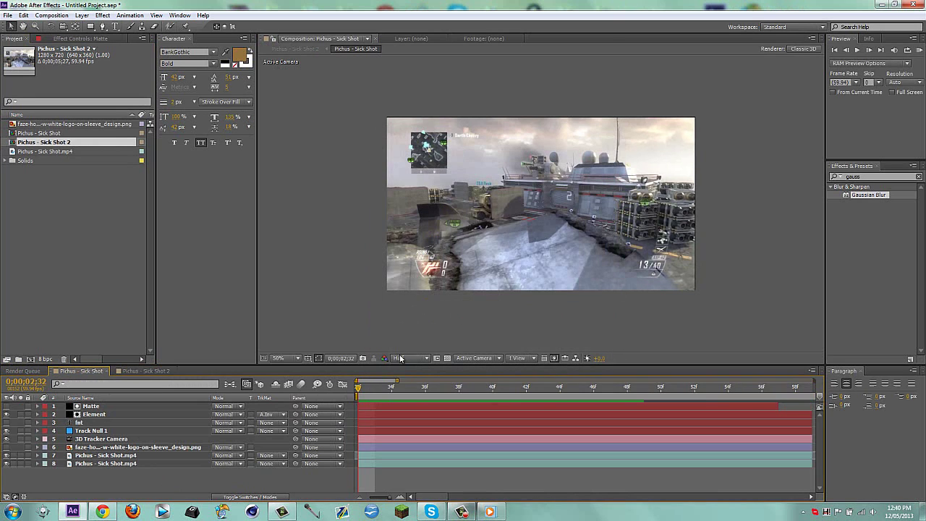
- Show the full time range and extend the nested Pichus - Sick Shot layer to the end of Pichus - Sick Shot 2
click(398, 387)
drag(397, 380, 813, 381)
click(362, 387)
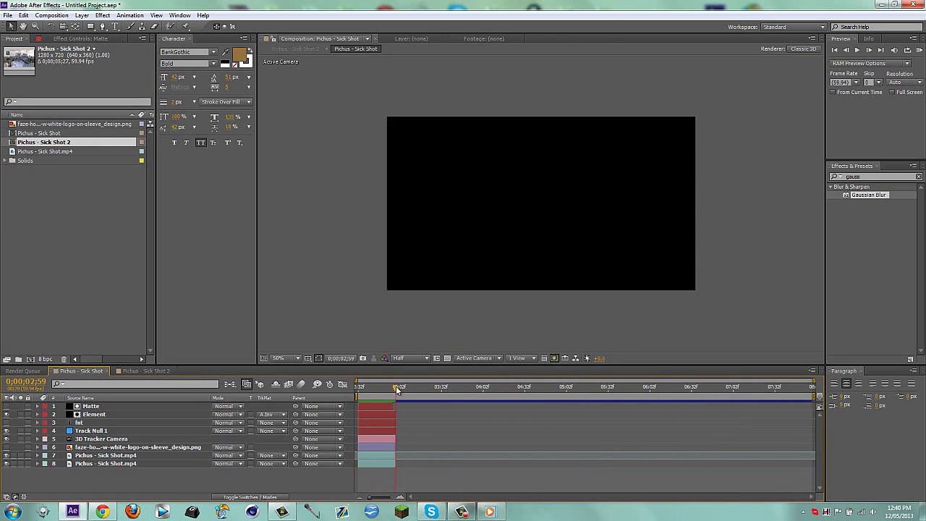
drag(369, 388, 920, 432)
click(143, 372)
drag(403, 388, 355, 390)
- Find the Twixtor Pro effect and apply it to the nested Pichus - Sick Shot layer
click(874, 176)
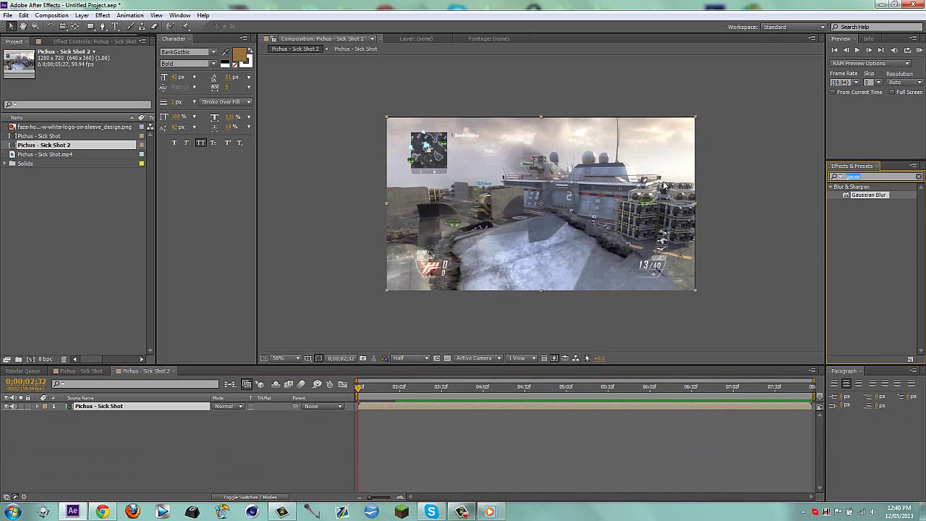
text(twixtor)
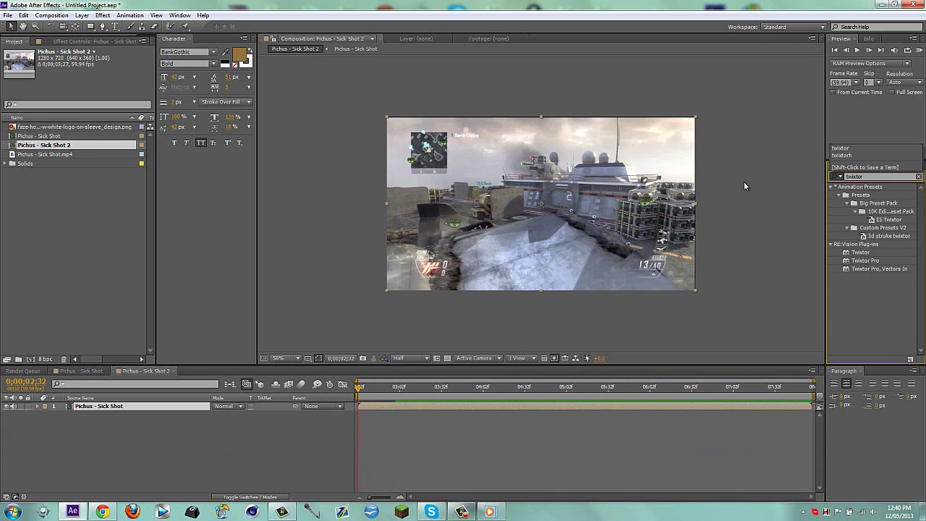
drag(865, 261, 535, 199)
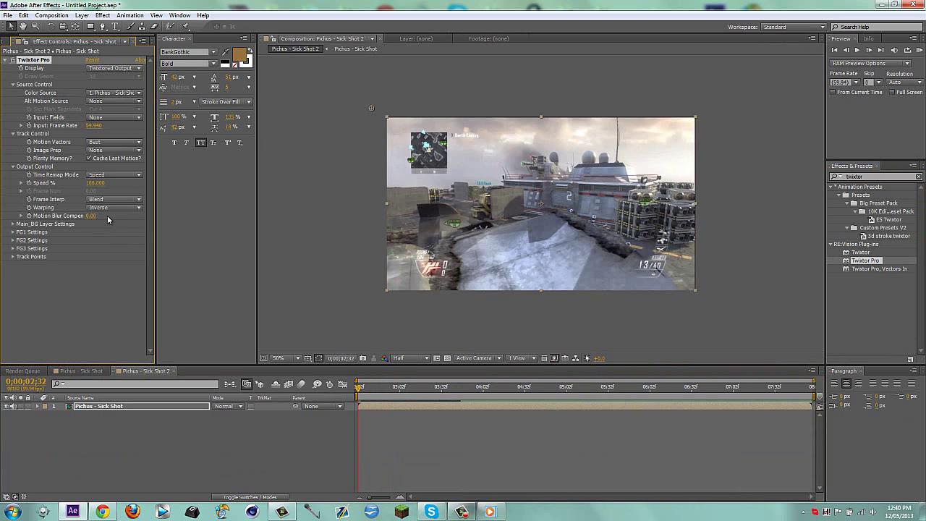
- Set Twixtor Pro's Warping to Inverse w/ Smart Blend and its Image Prep to Contrast/Edge Enhance
click(109, 208)
click(110, 229)
click(103, 153)
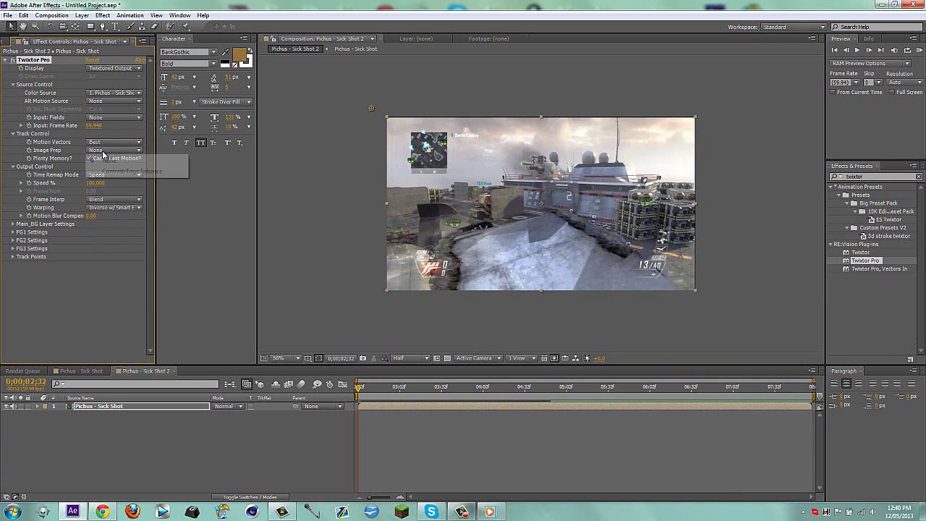
click(120, 170)
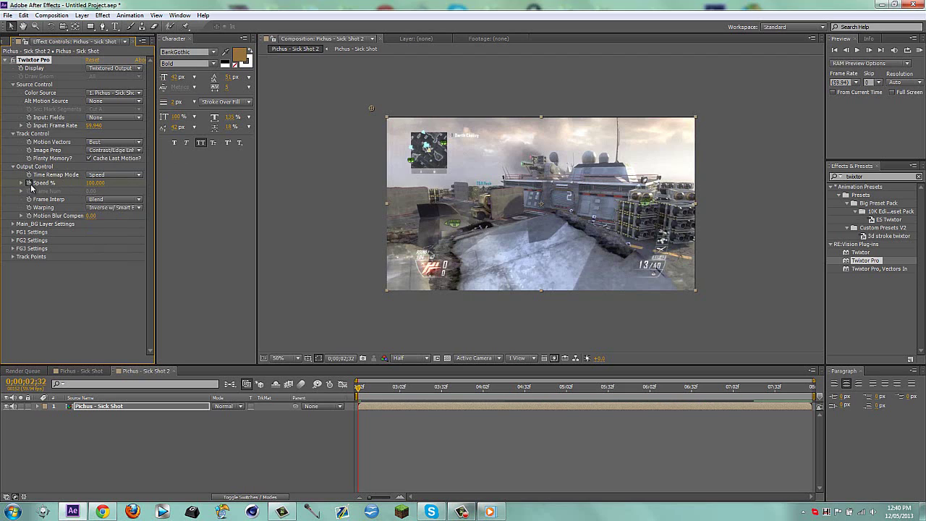
- Keyframe Twixtor Pro's Speed % at 100 at 0;00;02;32 and at 15 one frame on, at 0;00;02;33
key(space)
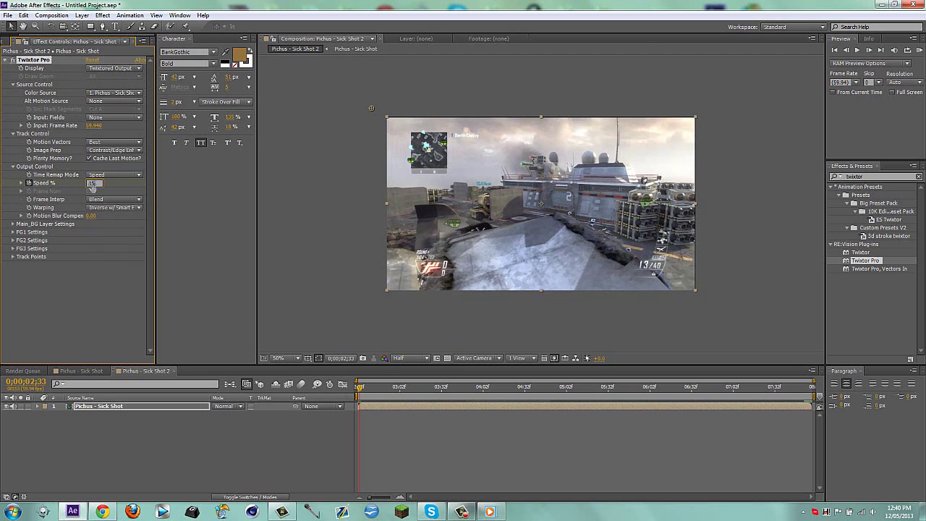
key(Return)
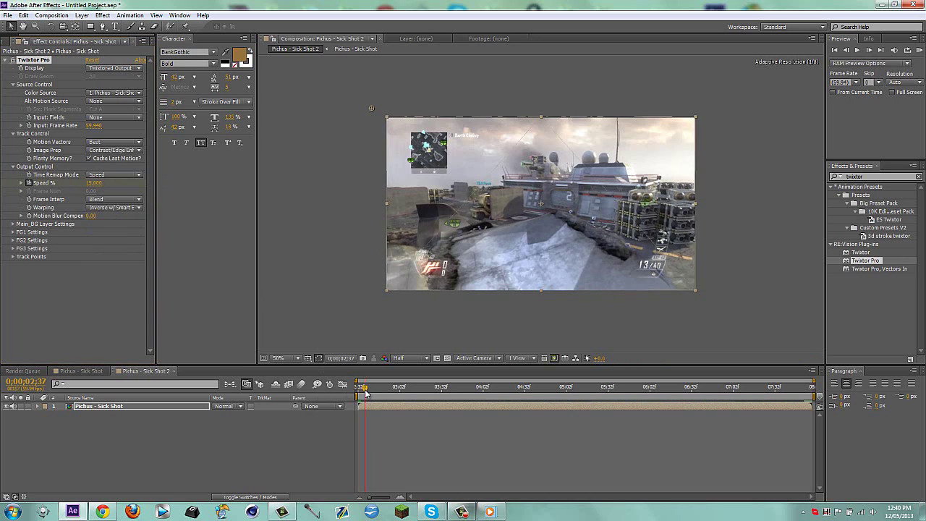
- Scrub through the slowed clip, end the work area at 0;00;05;23 and trim Pichus - Sick Shot 2 to it
key(Page_Down)
key(Page_Down)
key(Page_Down)
key(Page_Down)
key(space)
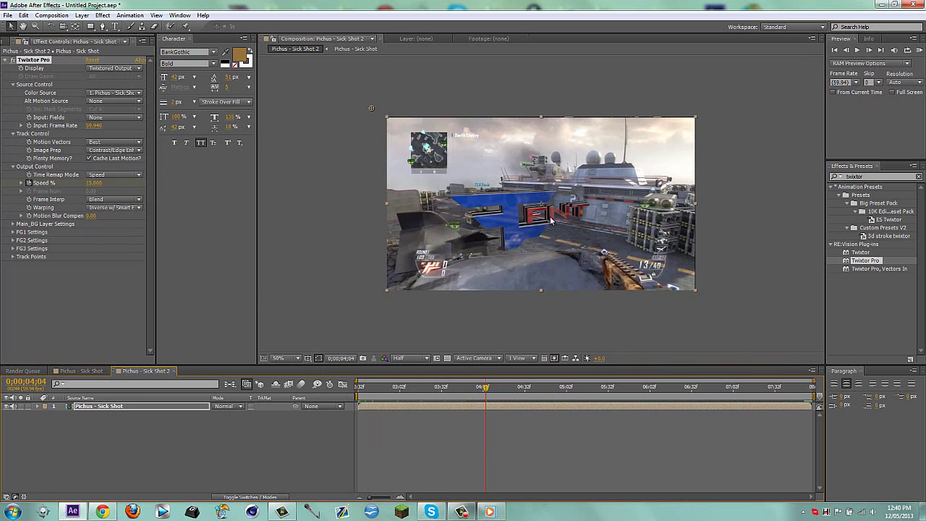
click(532, 389)
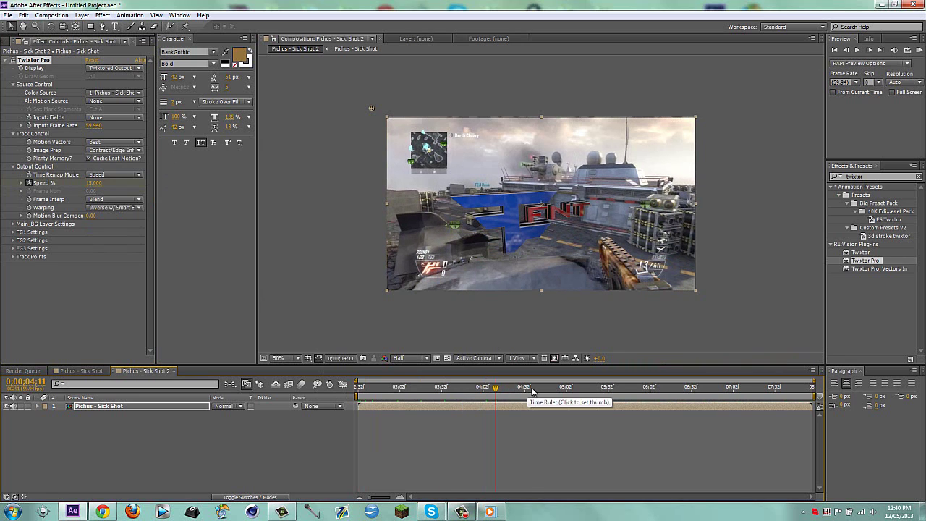
click(601, 389)
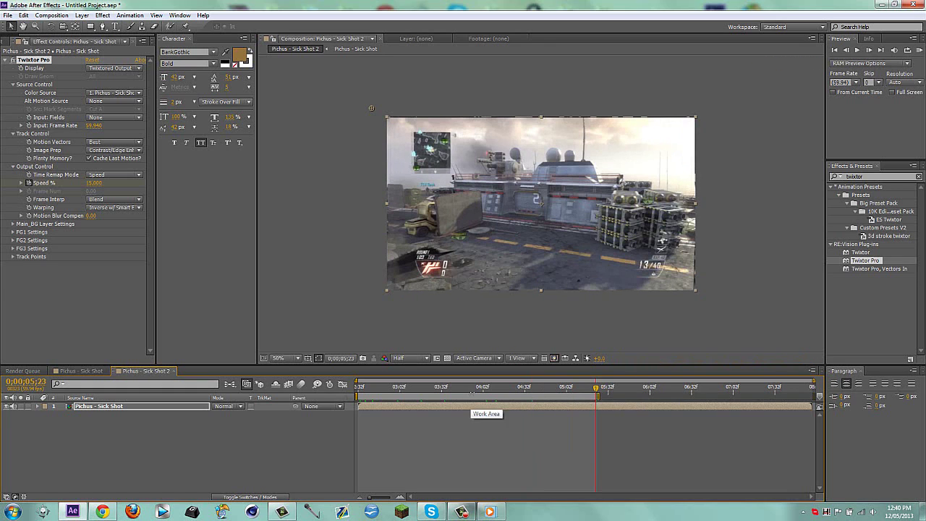
right_click(479, 395)
click(506, 421)
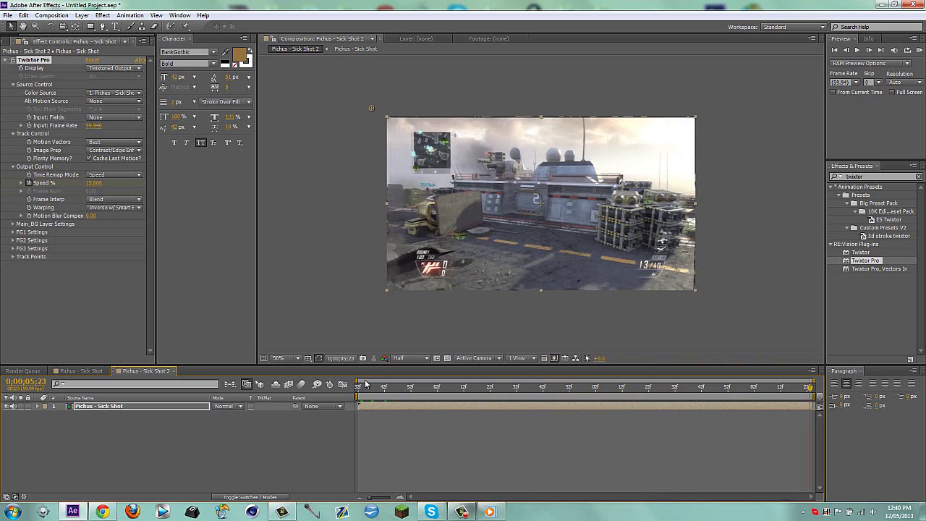
- Add an adjustment layer above the footage and rename it Blur
key(ctrl+alt+y)
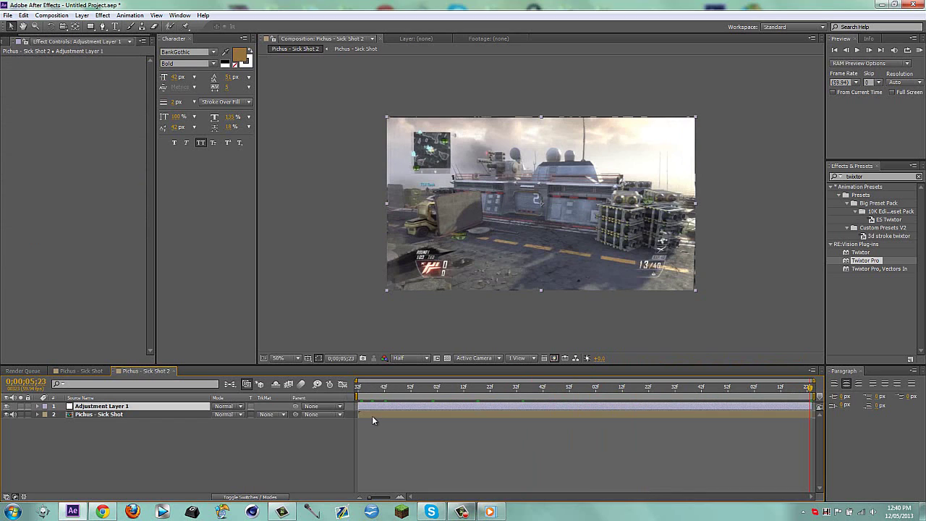
key(Return)
text(Blur)
key(Return)
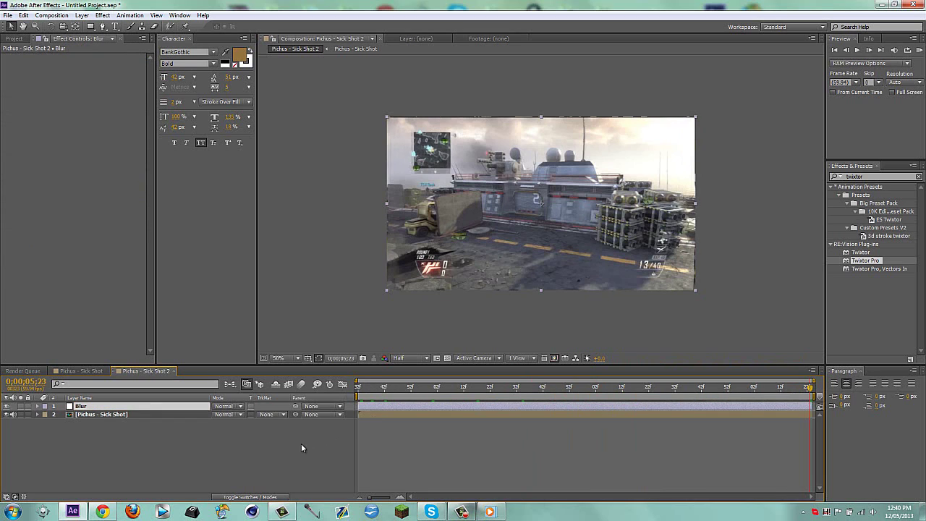
click(301, 444)
click(395, 388)
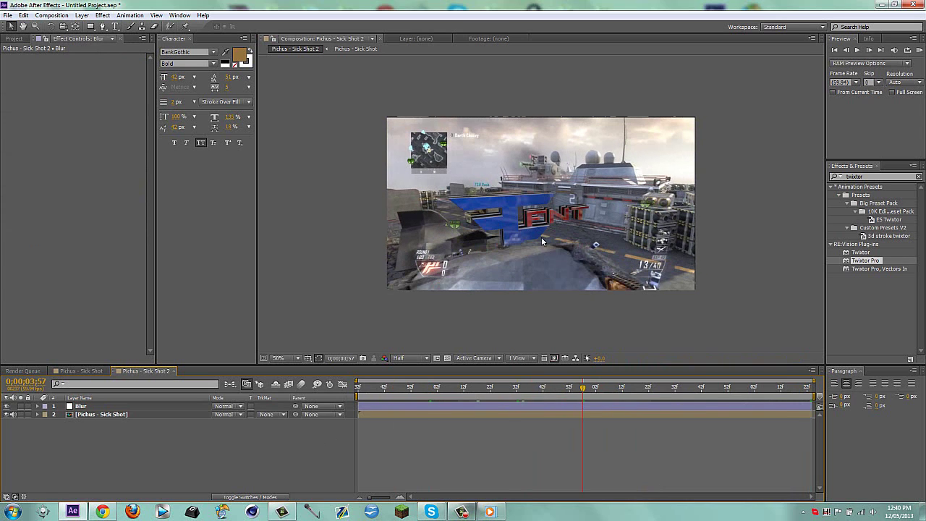
click(93, 26)
mouse_move(369, 193)
mouse_down()
mouse_move(786, 223)
mouse_move(768, 305)
mouse_up()
click(366, 405)
key(Delete)
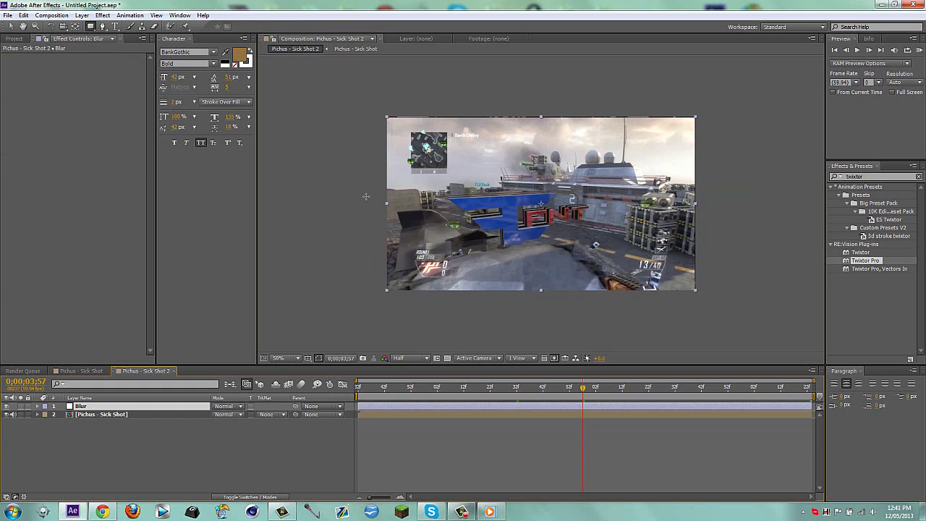
- Draw a rounded rectangle mask on the Blur layer covering the lower half of the frame
drag(368, 196, 708, 312)
click(11, 26)
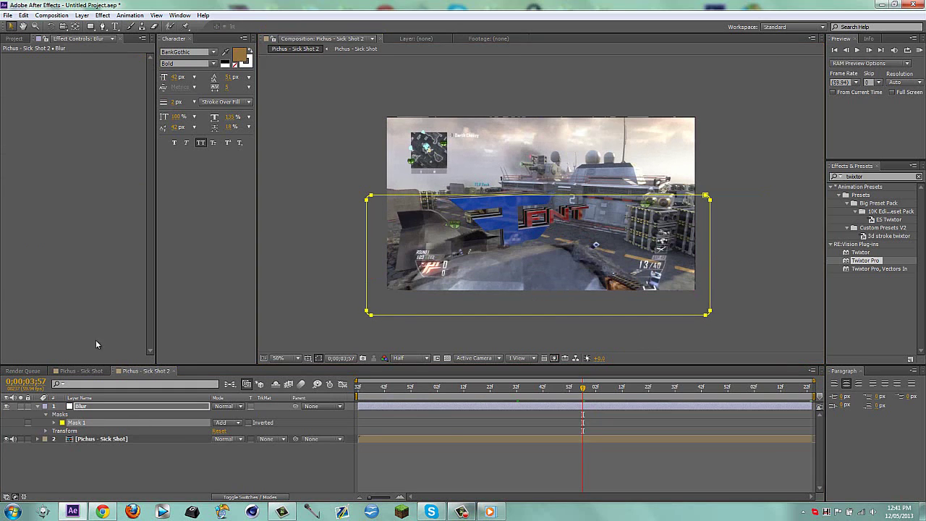
click(142, 450)
click(114, 406)
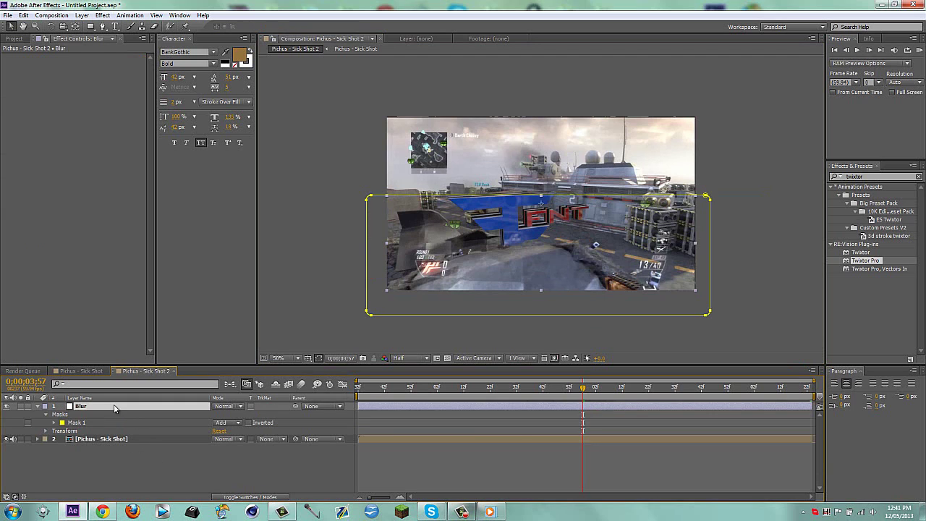
click(162, 468)
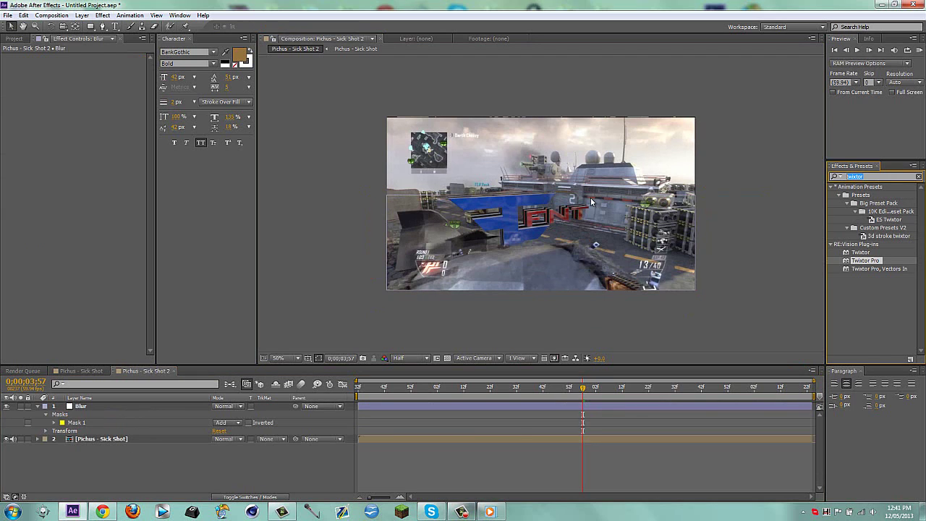
- Apply the Fast Blur and RSMB Pro effects to the Blur layer
text(fast blur)
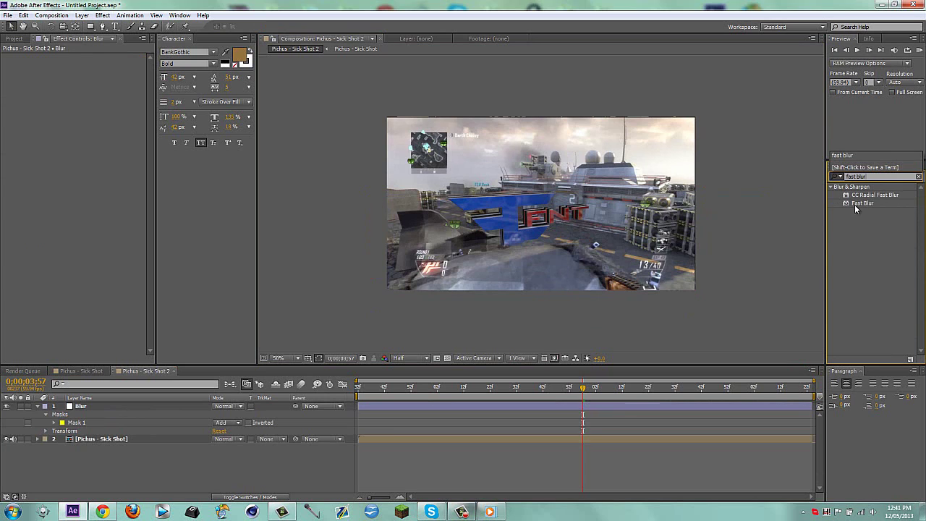
drag(855, 205, 543, 218)
click(867, 178)
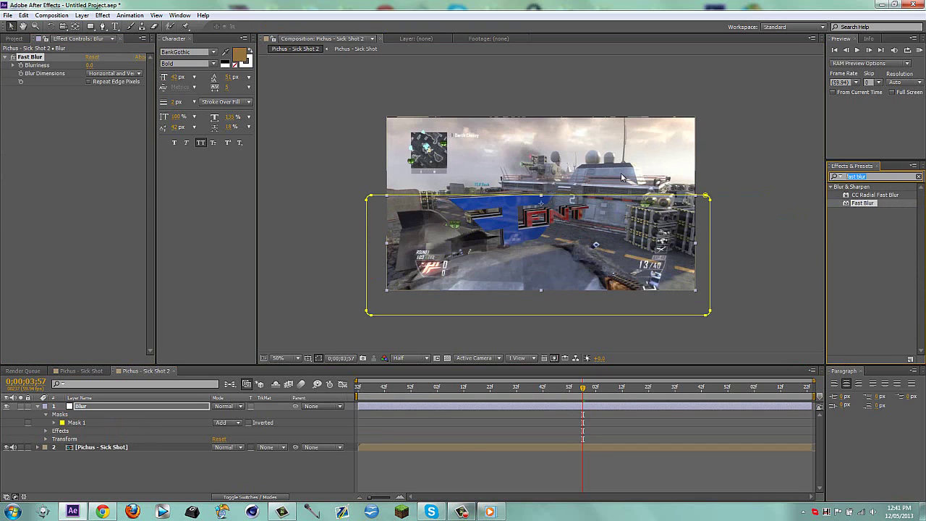
text(RSMB)
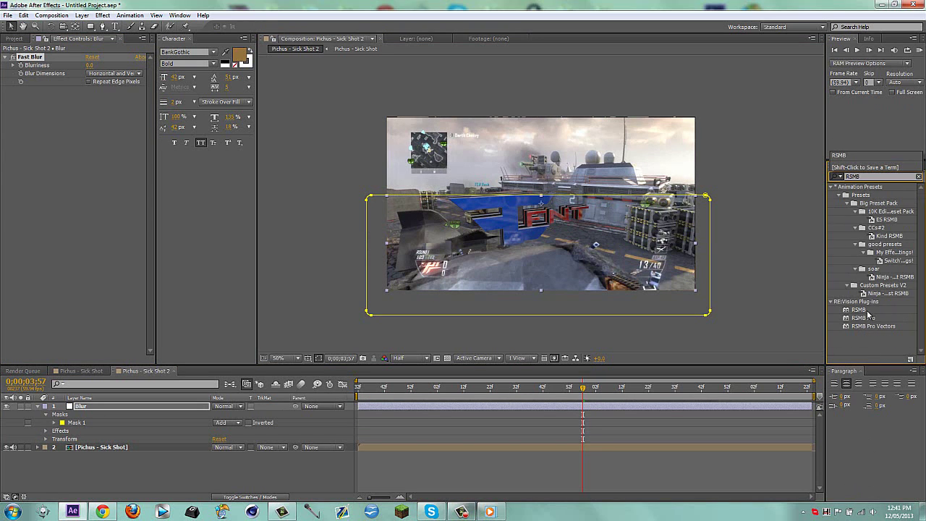
drag(864, 318, 572, 246)
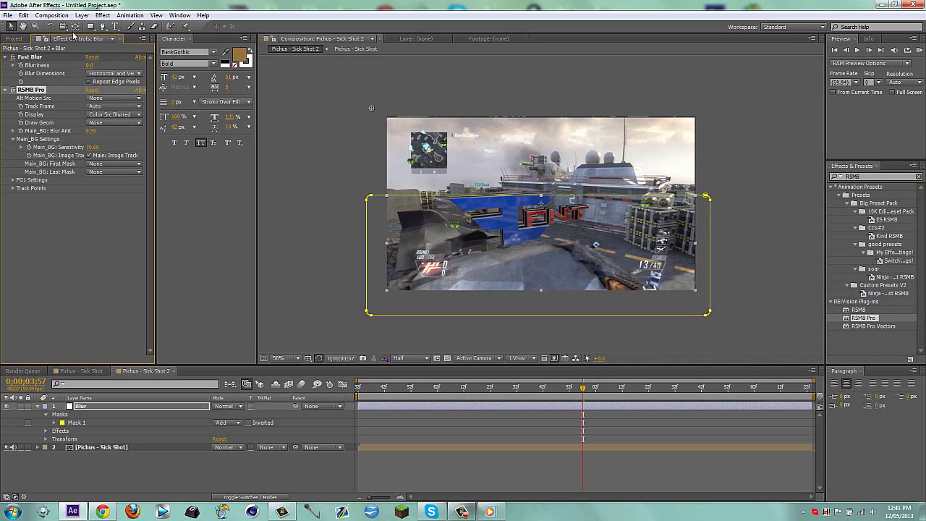
- Move Fast Blur below RSMB Pro in the effect order and set its Blurriness to 4
drag(37, 58, 73, 195)
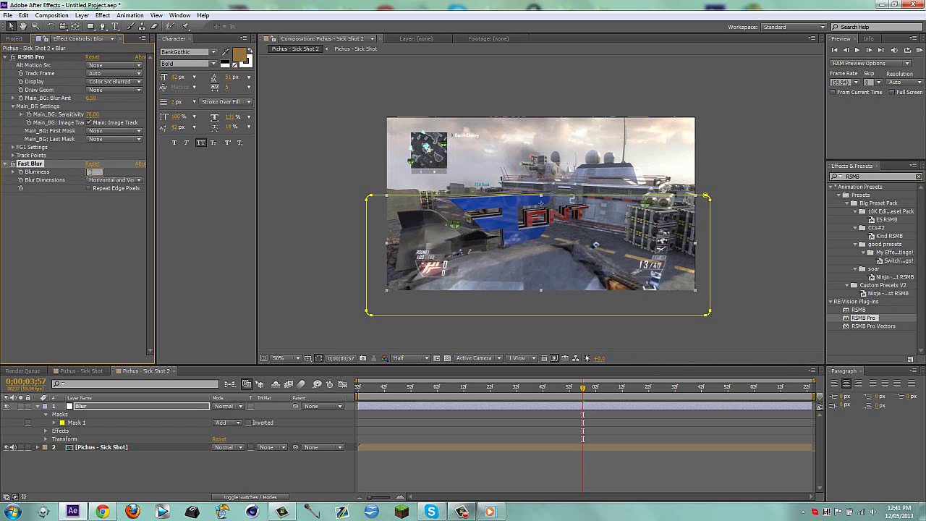
drag(88, 176, 90, 176)
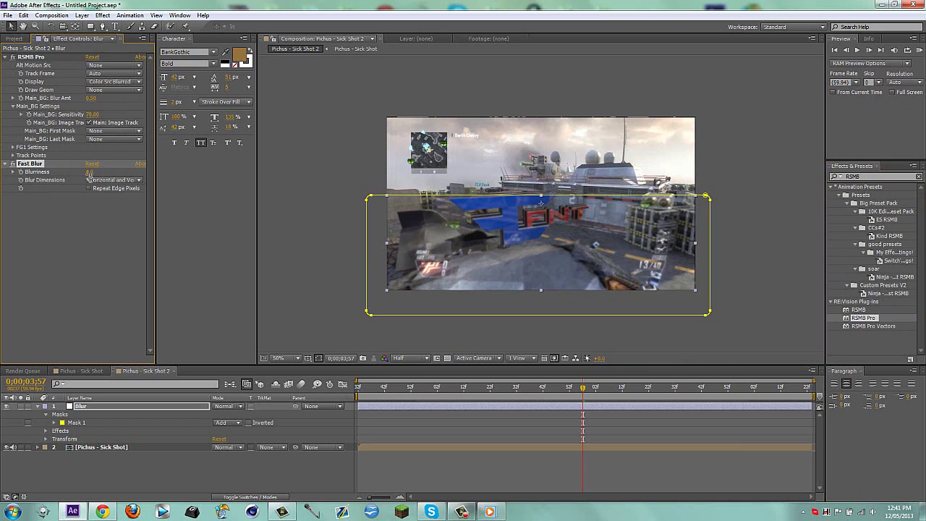
click(251, 476)
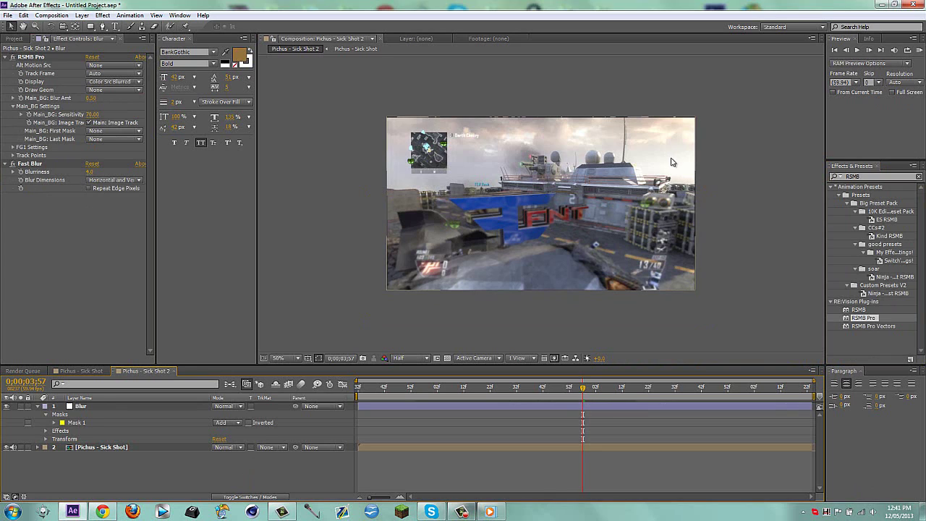
- Feather the edges of the Blur layer's mask and collapse the layer's properties
click(96, 408)
key(f)
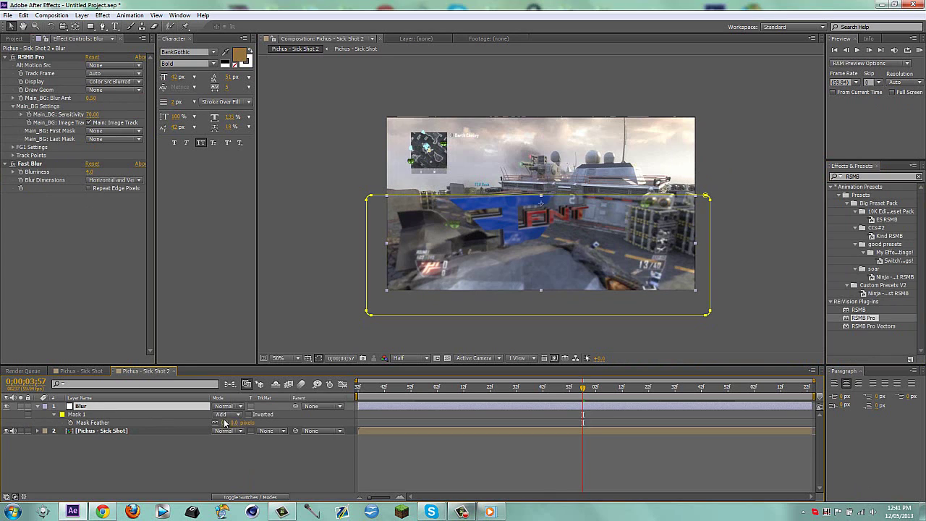
click(225, 426)
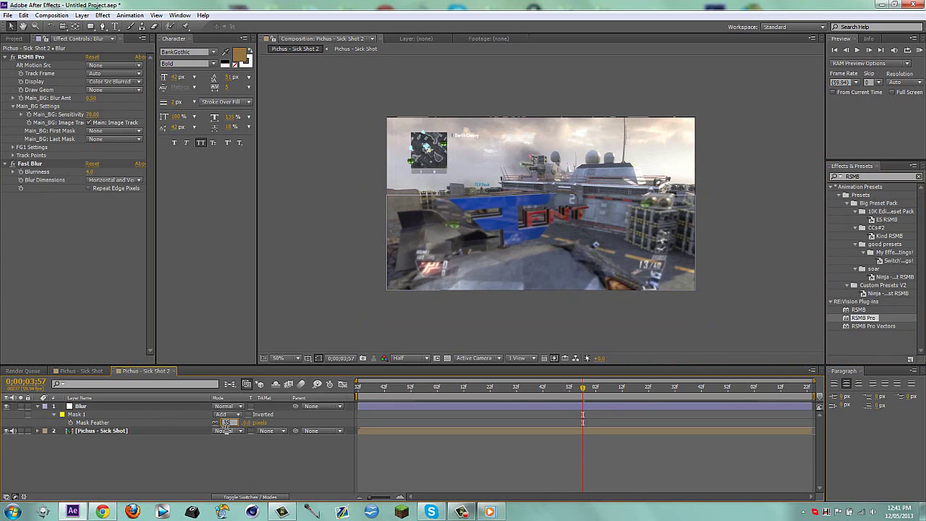
key(Return)
key(f)
click(247, 470)
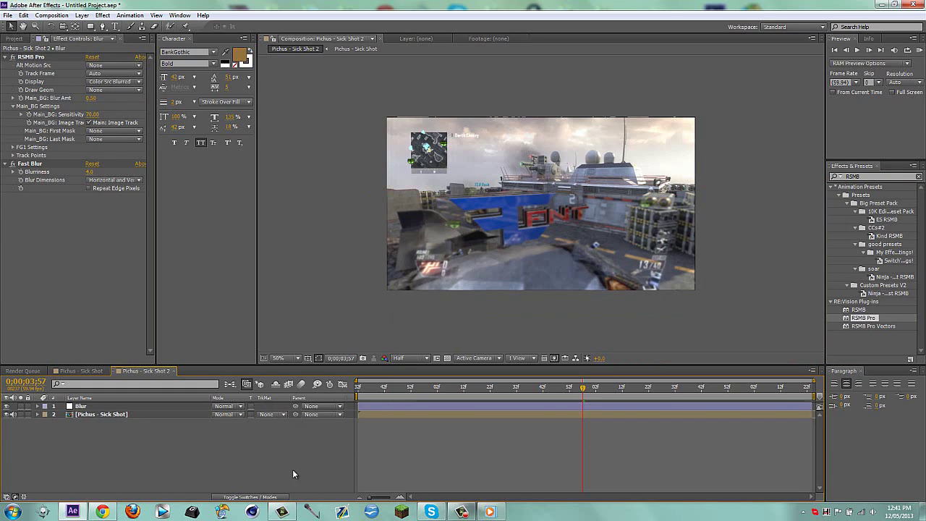
- Lower the composition's preview resolution to Quarter and run a RAM preview of the blurred footage
click(919, 55)
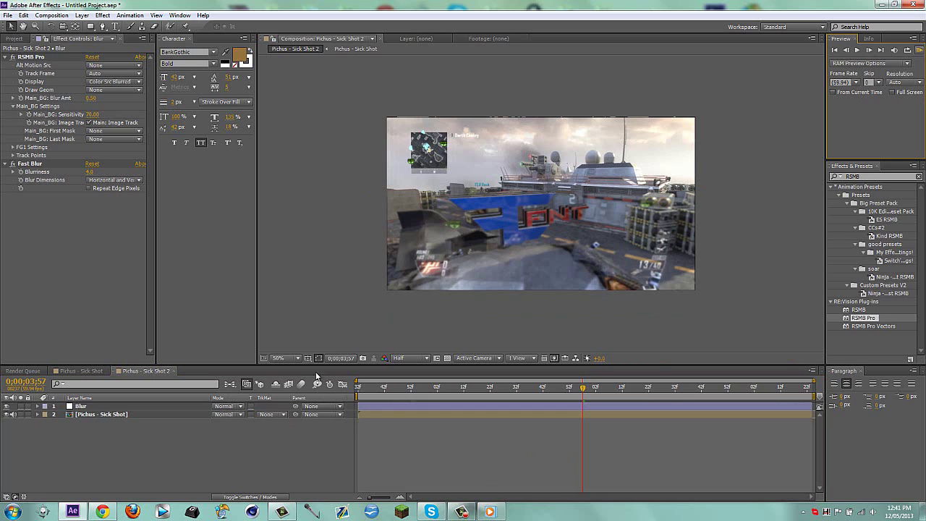
key(KP_0)
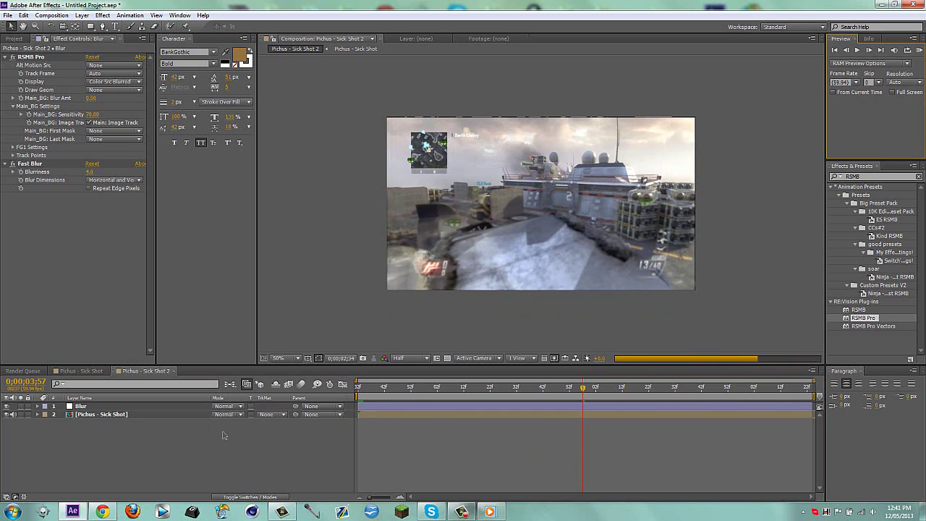
click(418, 357)
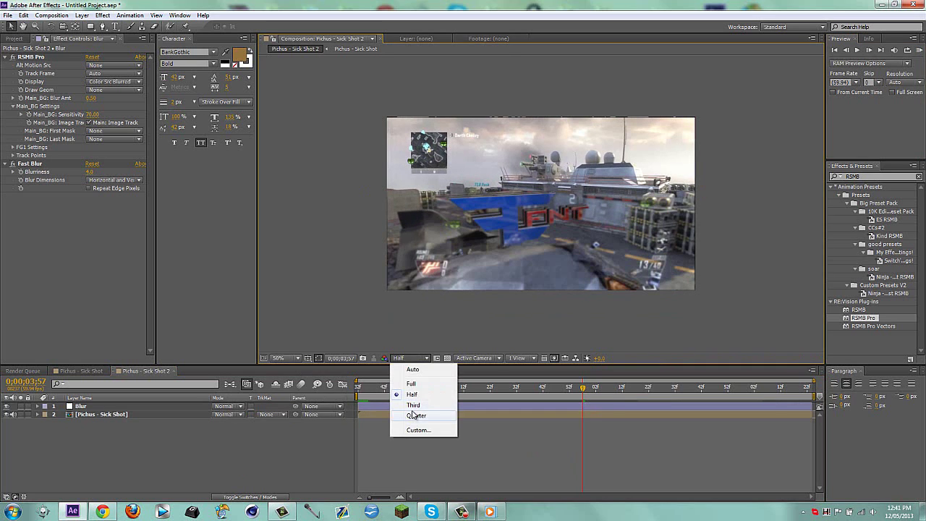
click(412, 406)
click(403, 357)
click(412, 416)
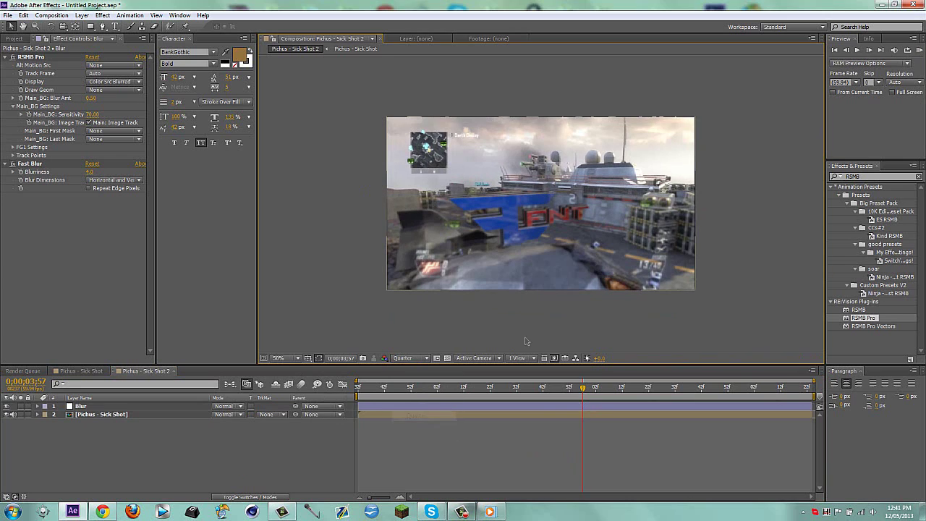
key(KP_0)
click(919, 50)
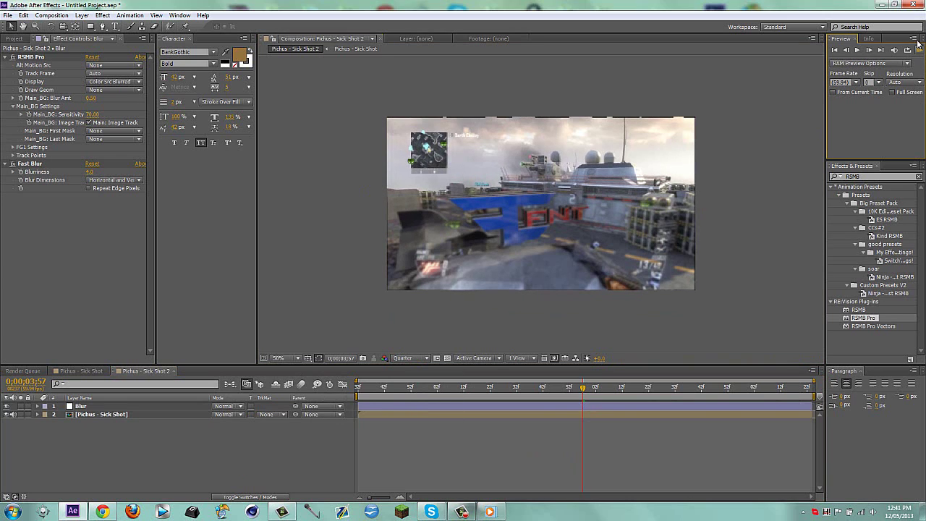
click(919, 50)
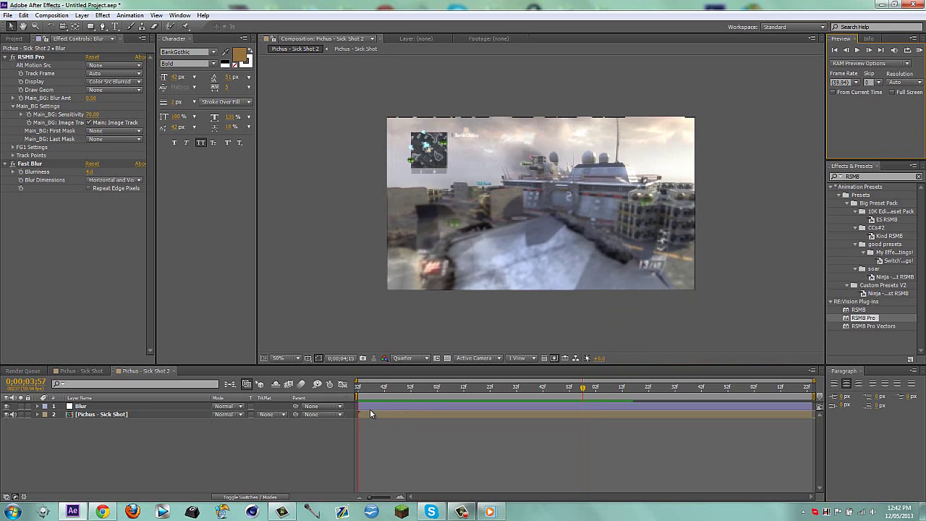
- Scrub the timeline to 0;00;03;33 and on to 0;00;04;06 to examine the blurred logo and text animation
drag(387, 387, 519, 366)
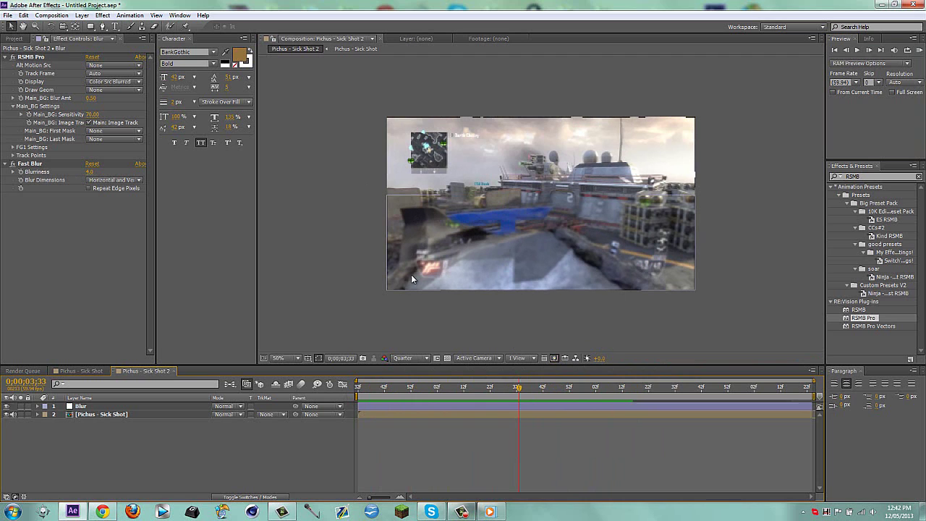
drag(523, 391, 601, 376)
click(886, 8)
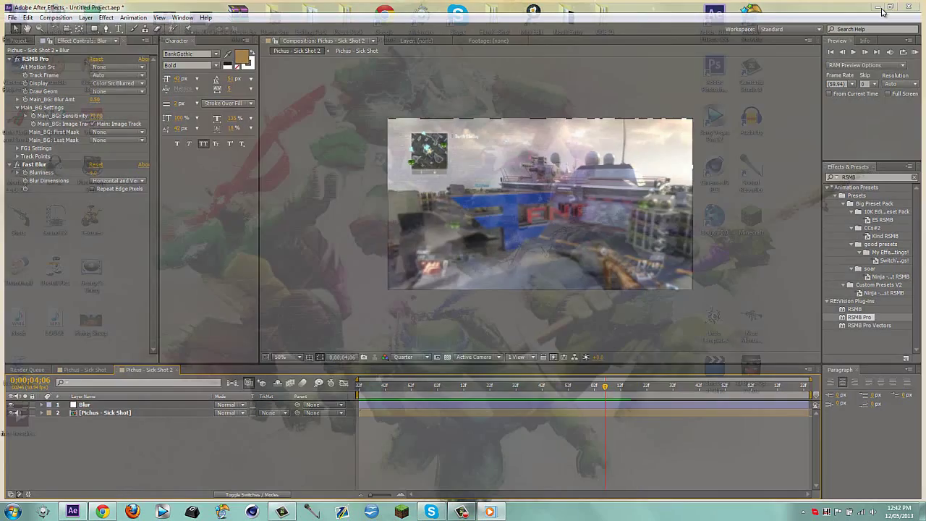
drag(131, 51, 113, 43)
click(461, 512)
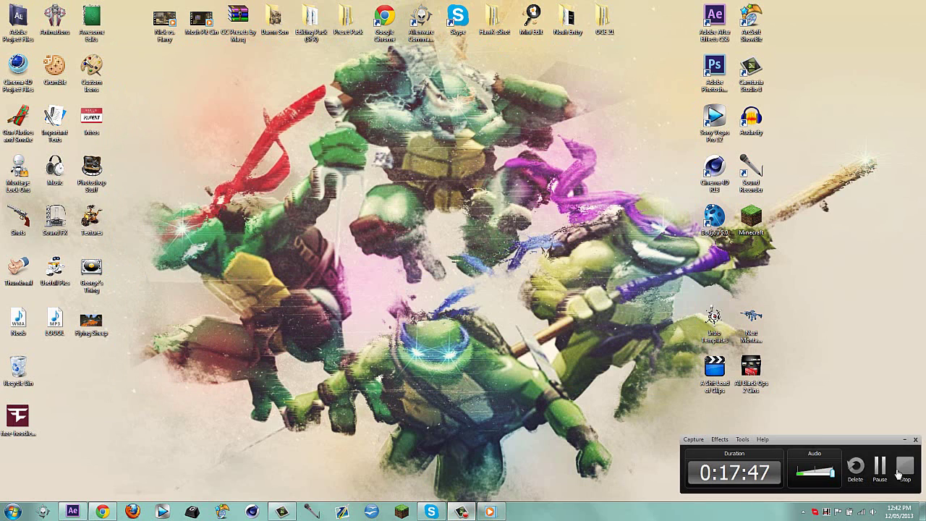